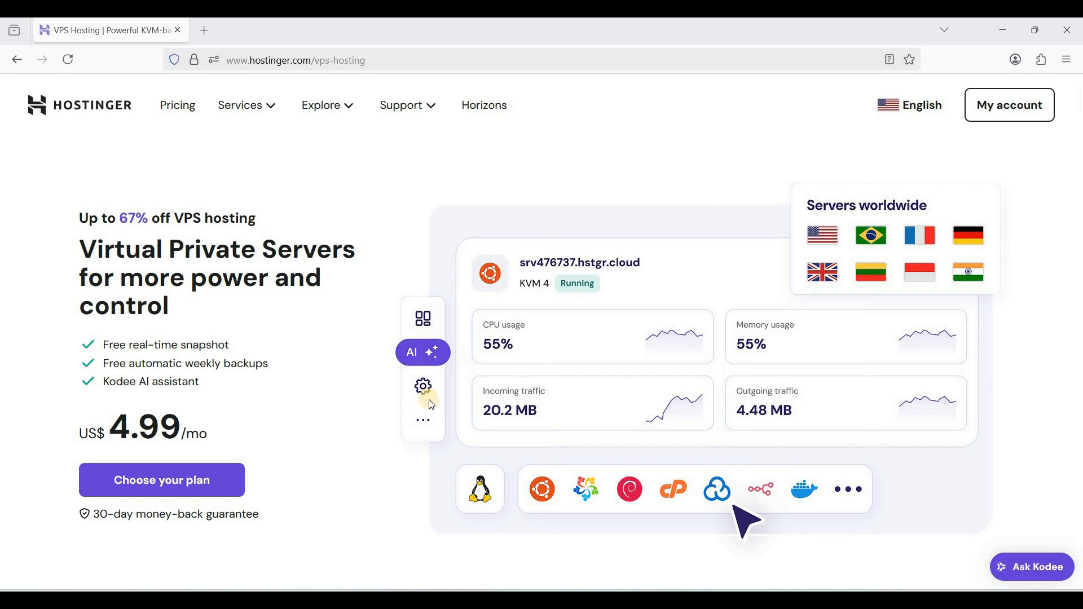
Choose the KVM 1 plan from the VPS hosting plans and add it to the cart
{"action": "left_click", "coordinate": [253, 119]}
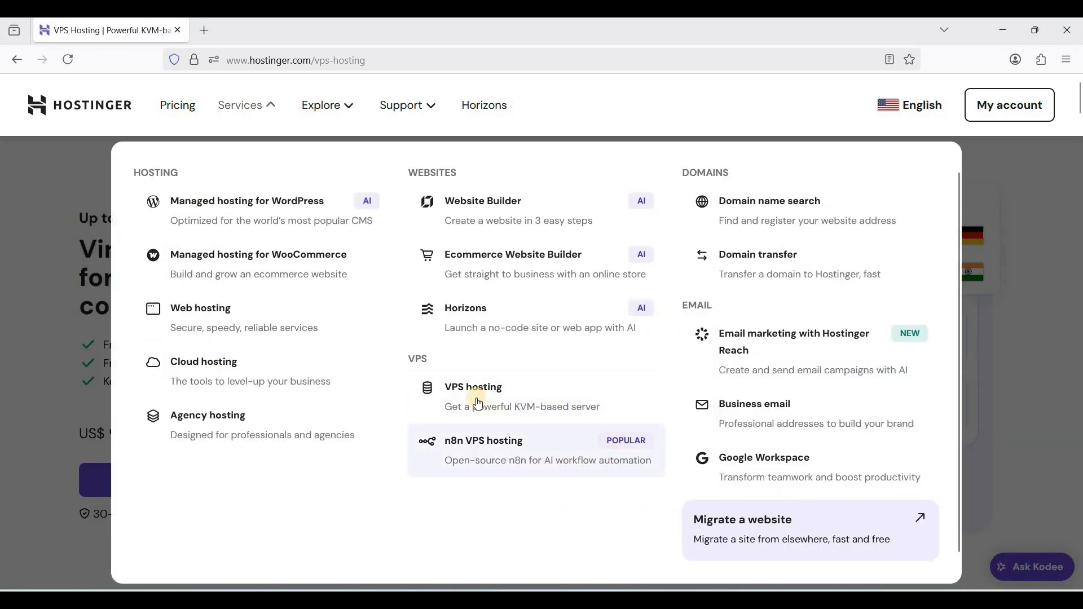
{"action": "left_click", "coordinate": [82, 296]}
{"action": "scroll", "coordinate": [327, 335], "scroll_direction": "down", "scroll_amount": 12}
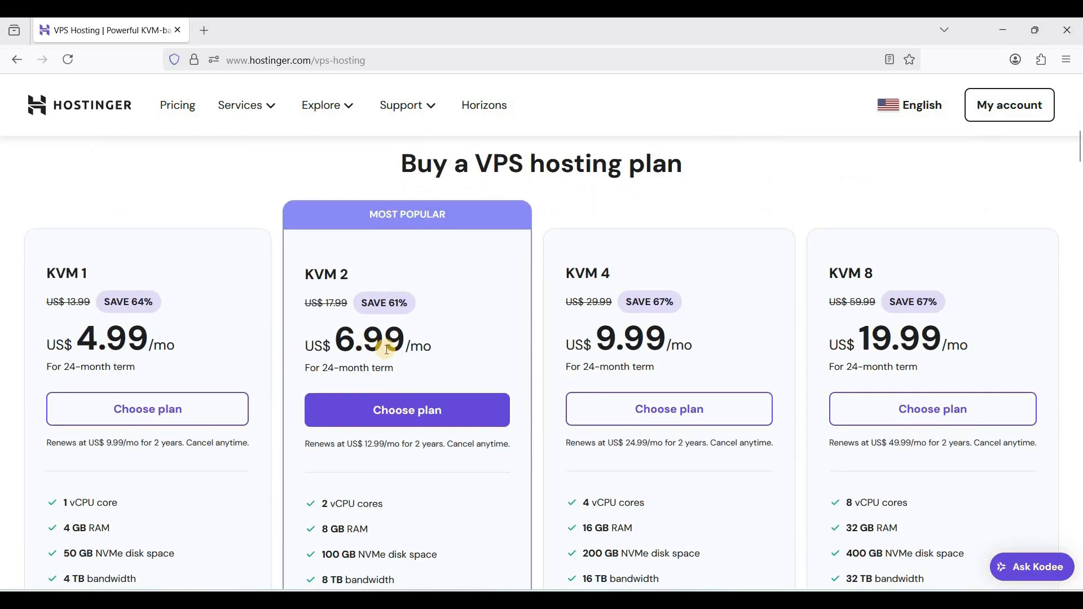
{"action": "scroll", "coordinate": [387, 350], "scroll_direction": "down", "scroll_amount": 1}
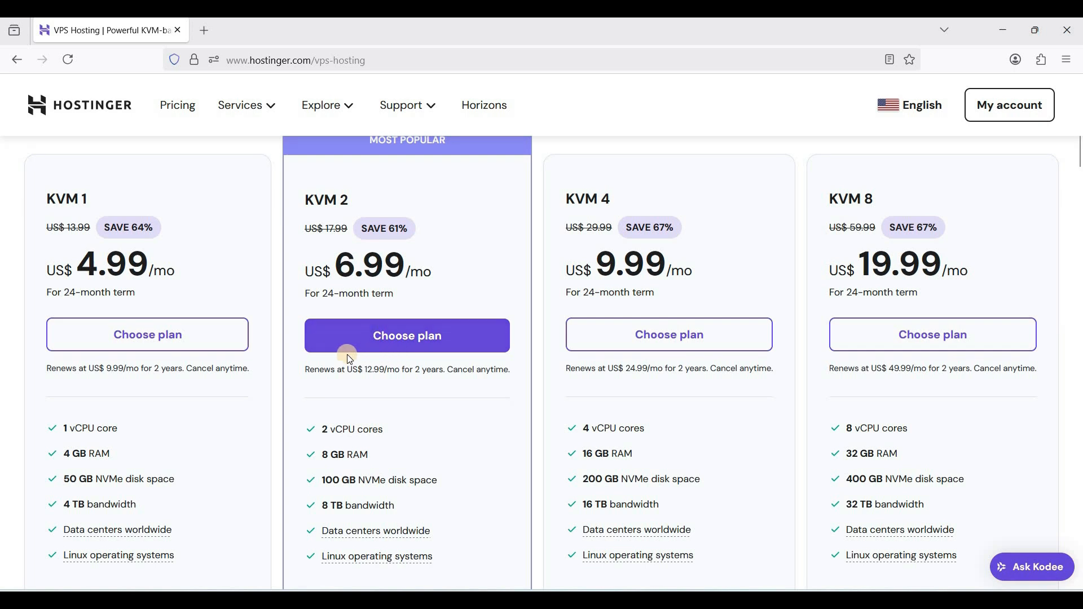
{"action": "double_click", "coordinate": [78, 450]}
{"action": "left_click", "coordinate": [158, 338]}
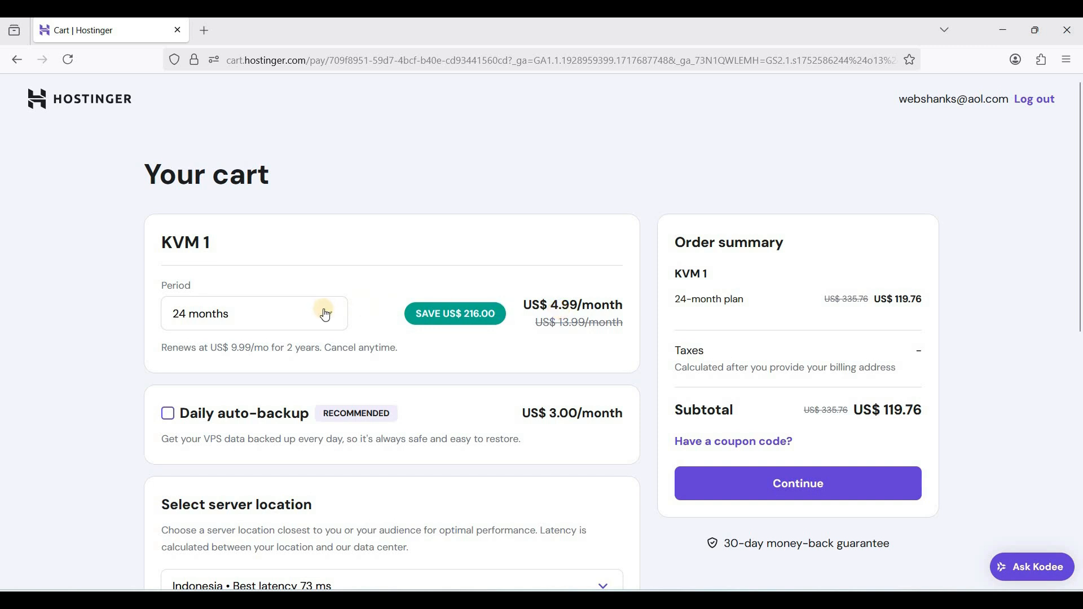
Set the KVM 1 plan's period to 12 months and check the price of daily auto-backup without adding it
{"action": "left_click", "coordinate": [324, 311]}
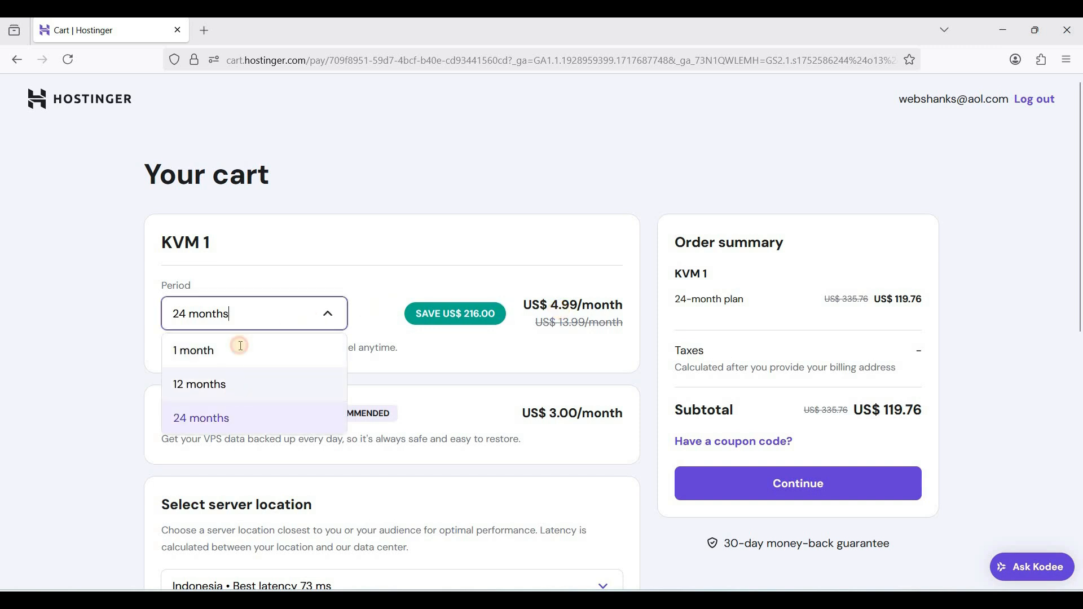
{"action": "left_click", "coordinate": [240, 345]}
{"action": "scroll", "coordinate": [511, 377], "scroll_direction": "down", "scroll_amount": 2}
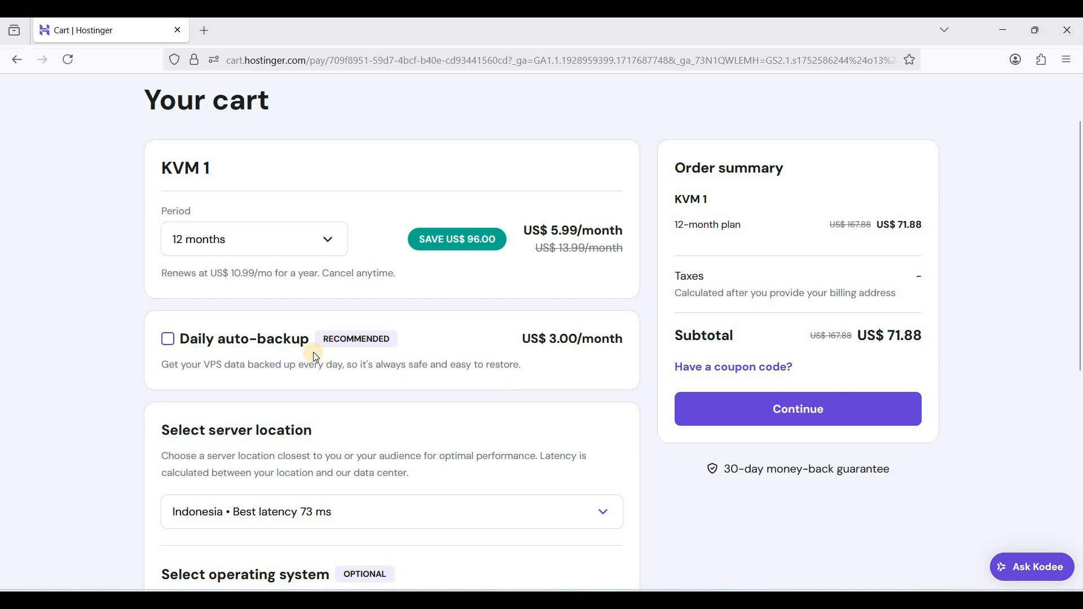
{"action": "scroll", "coordinate": [255, 276], "scroll_direction": "down", "scroll_amount": 2}
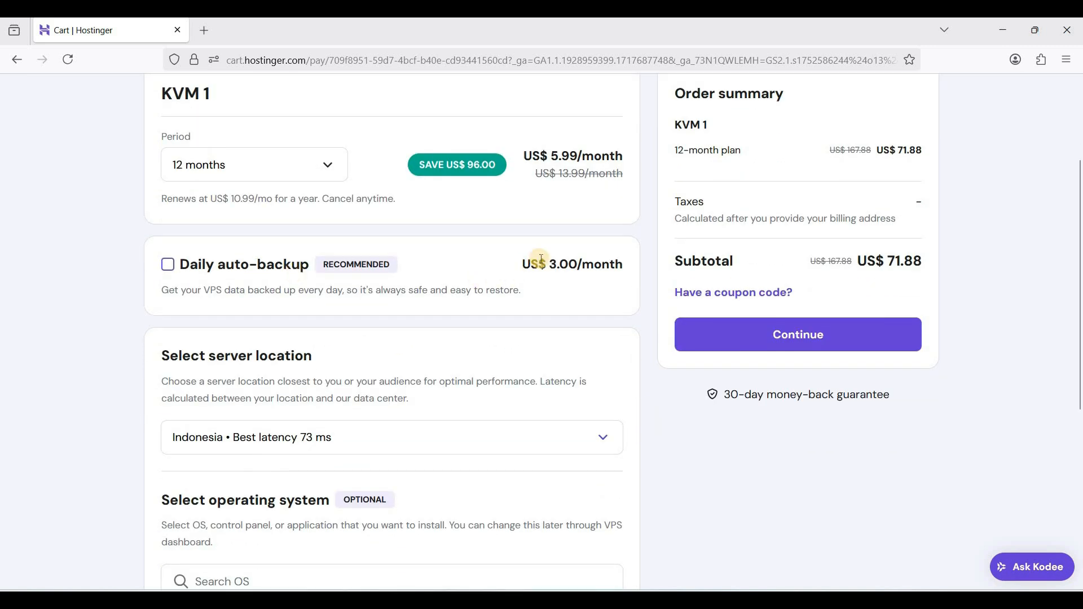
{"action": "left_click_drag", "start_coordinate": [603, 268], "coordinate": [545, 277]}
{"action": "left_click", "coordinate": [559, 314]}
{"action": "scroll", "coordinate": [355, 322], "scroll_direction": "down", "scroll_amount": 1}
Review the available server locations across Asia, Europe and North America, keeping Indonesia as the choice
{"action": "left_click", "coordinate": [365, 353]}
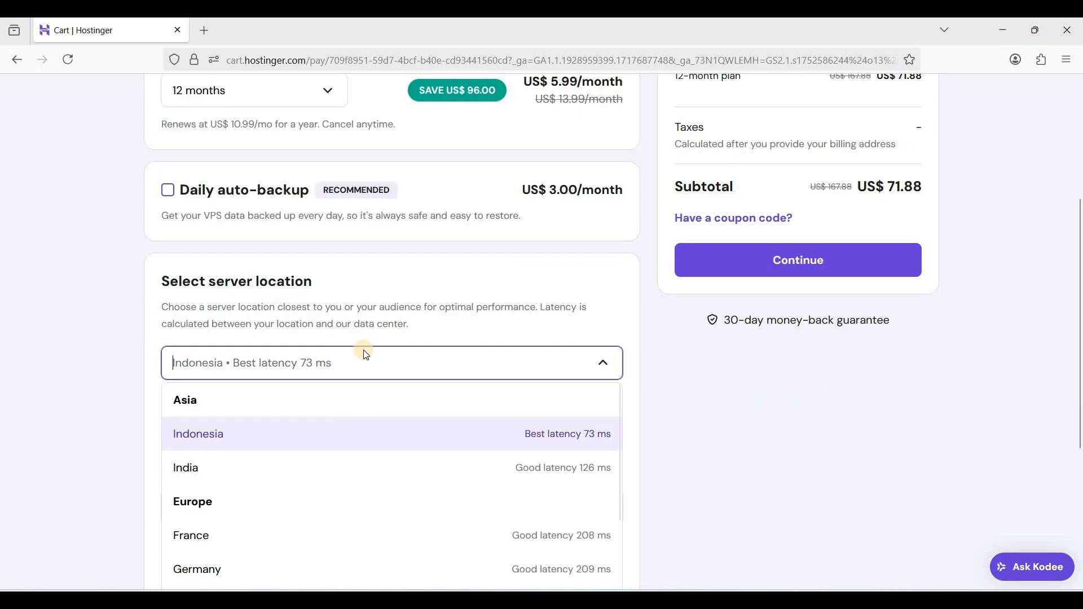
{"action": "scroll", "coordinate": [329, 316], "scroll_direction": "down", "scroll_amount": 2}
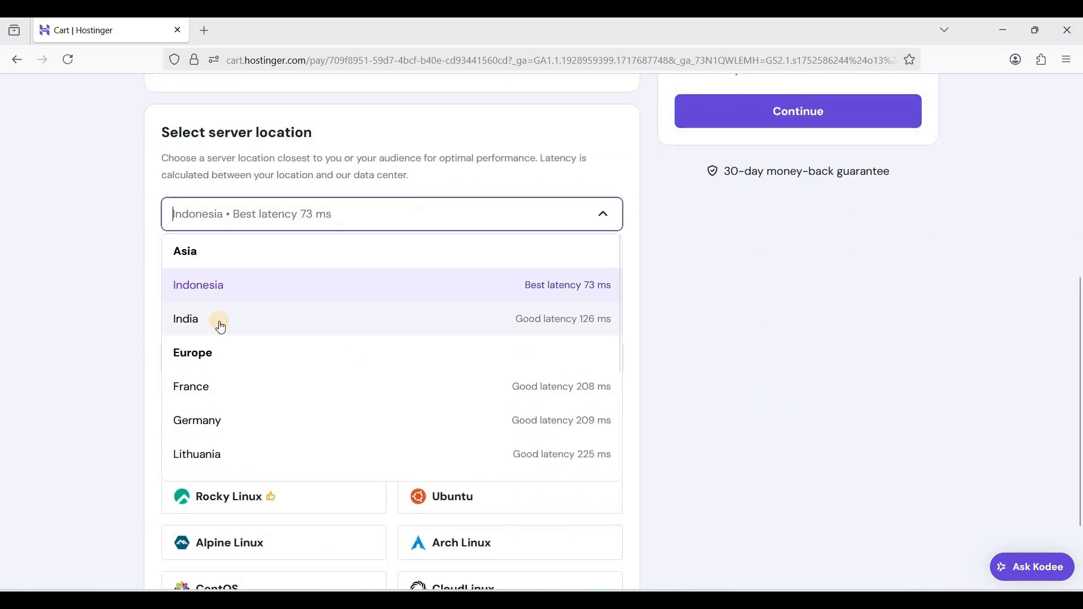
{"action": "scroll", "coordinate": [245, 346], "scroll_direction": "down", "scroll_amount": 2}
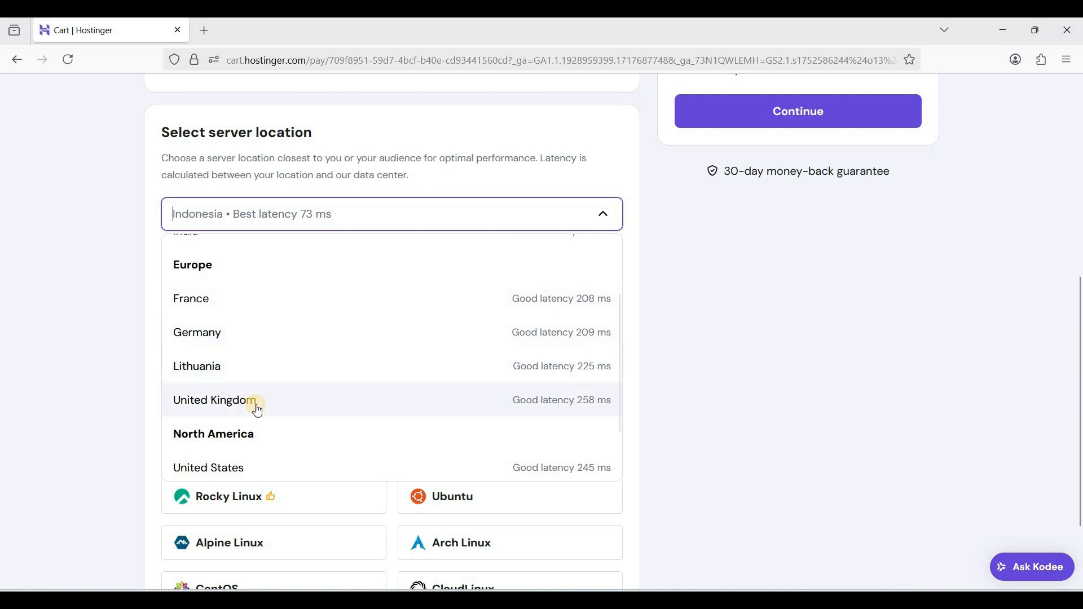
{"action": "scroll", "coordinate": [257, 409], "scroll_direction": "down", "scroll_amount": 2}
{"action": "left_click", "coordinate": [683, 360]}
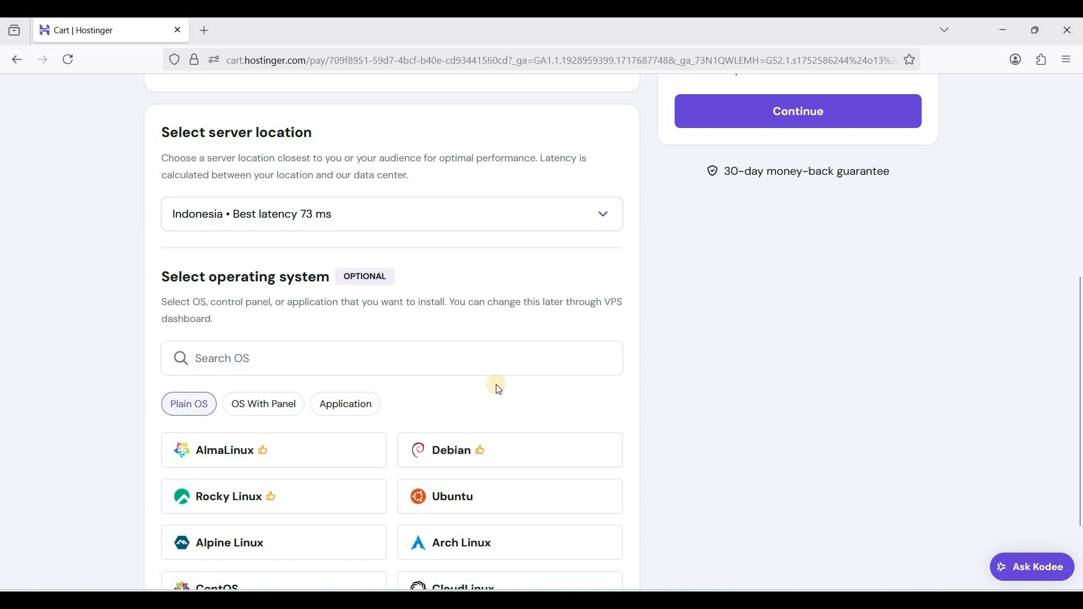
Select CloudPanel from the operating systems with a panel, and review the cPanel license option without choosing it
{"action": "scroll", "coordinate": [498, 390], "scroll_direction": "down", "scroll_amount": 1}
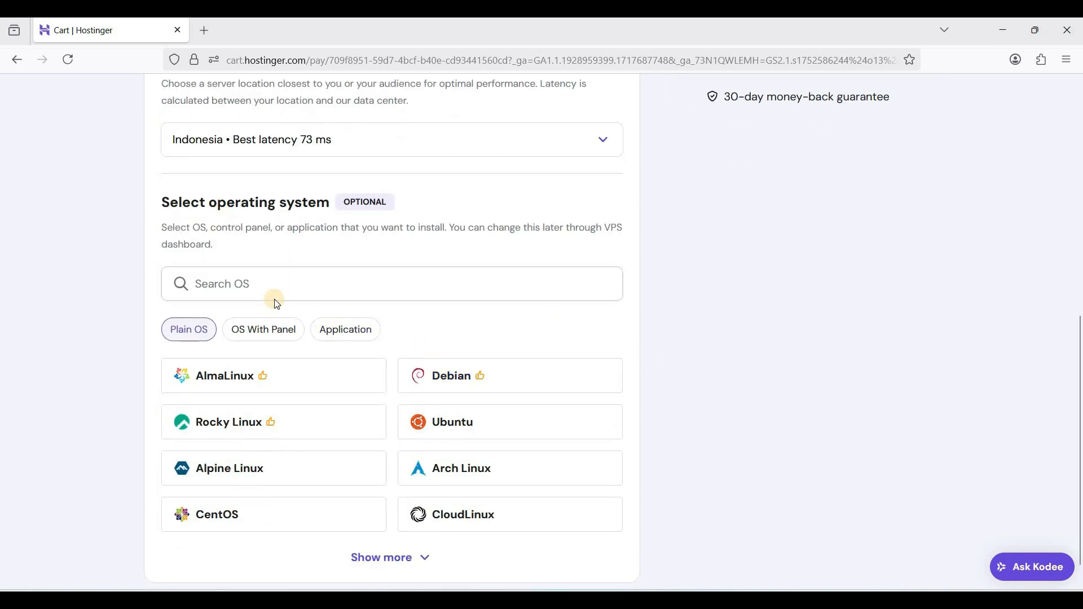
{"action": "scroll", "coordinate": [248, 326], "scroll_direction": "down", "scroll_amount": 1}
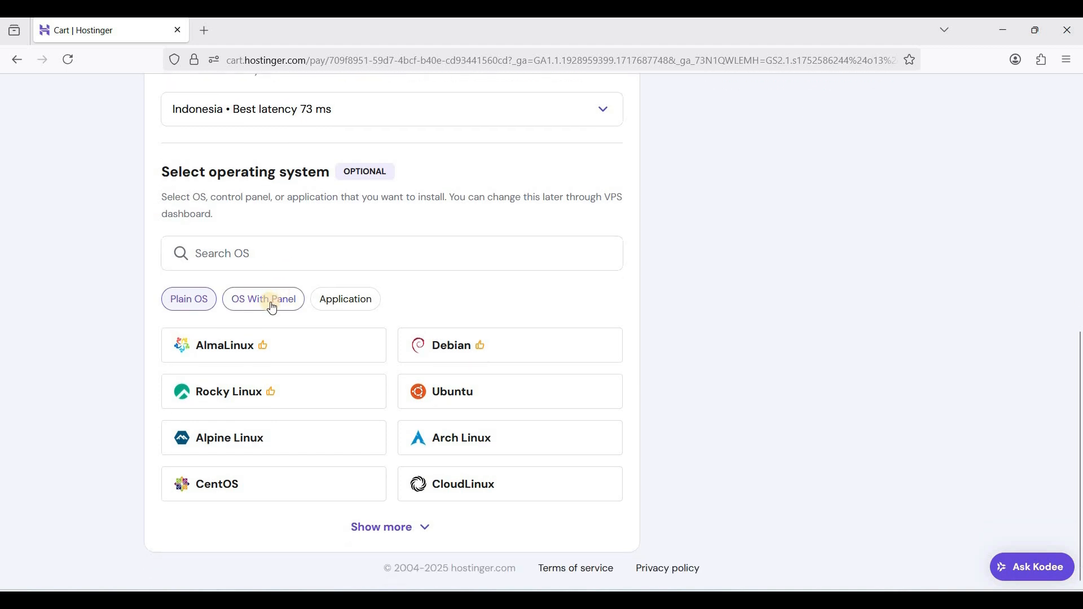
{"action": "left_click", "coordinate": [272, 305]}
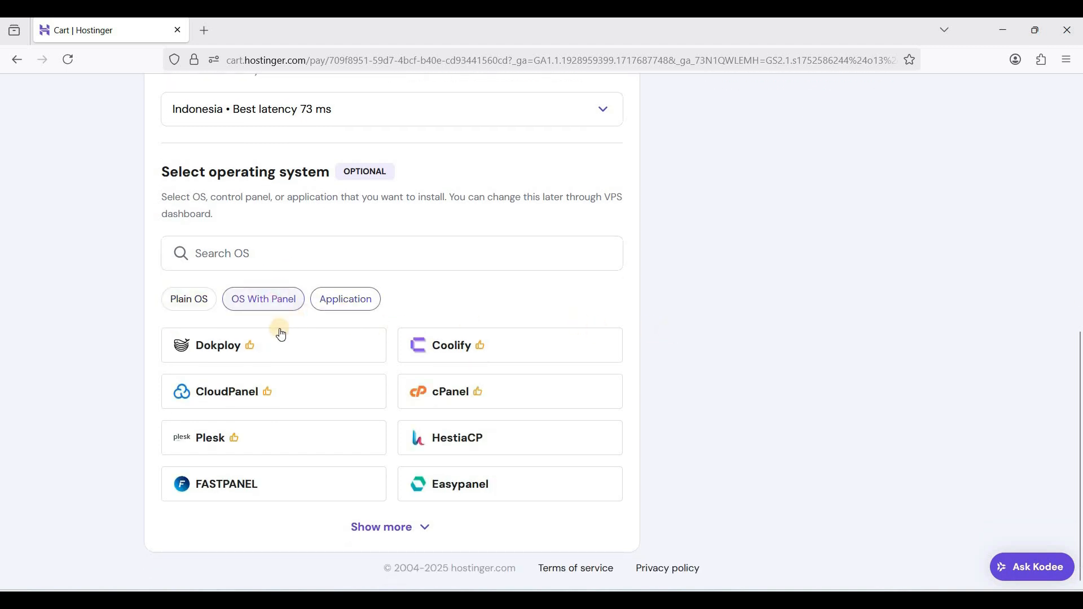
{"action": "left_click", "coordinate": [282, 395]}
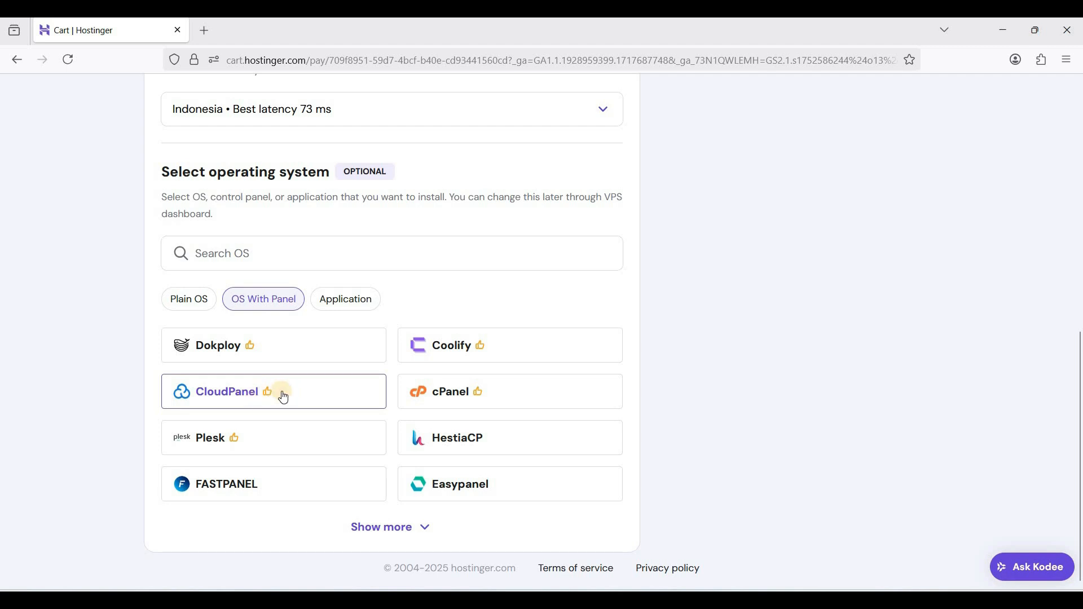
{"action": "left_click", "coordinate": [258, 398]}
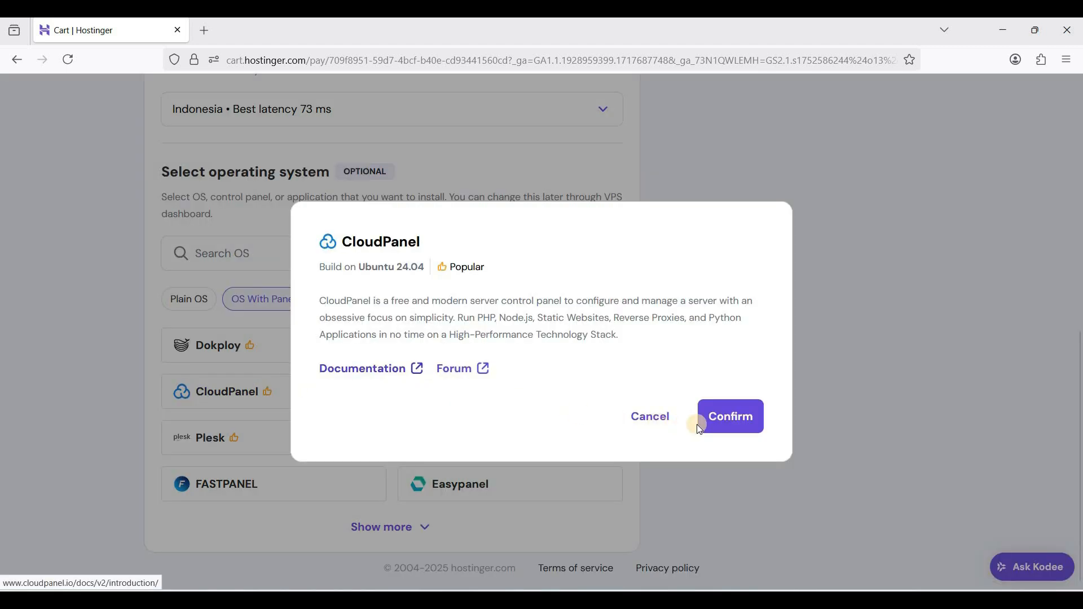
{"action": "left_click", "coordinate": [630, 417]}
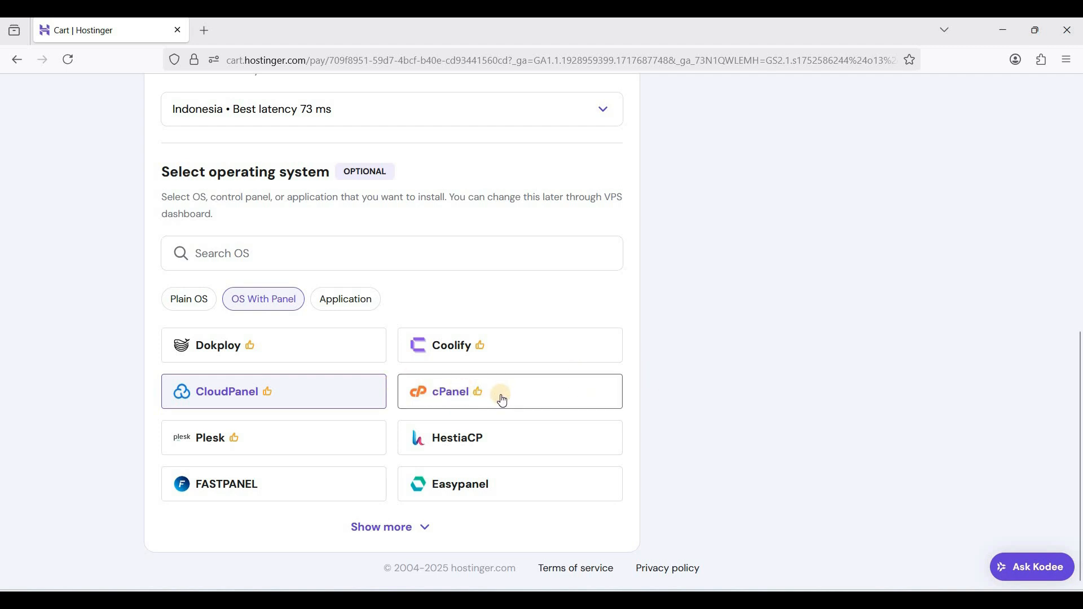
{"action": "left_click", "coordinate": [416, 410]}
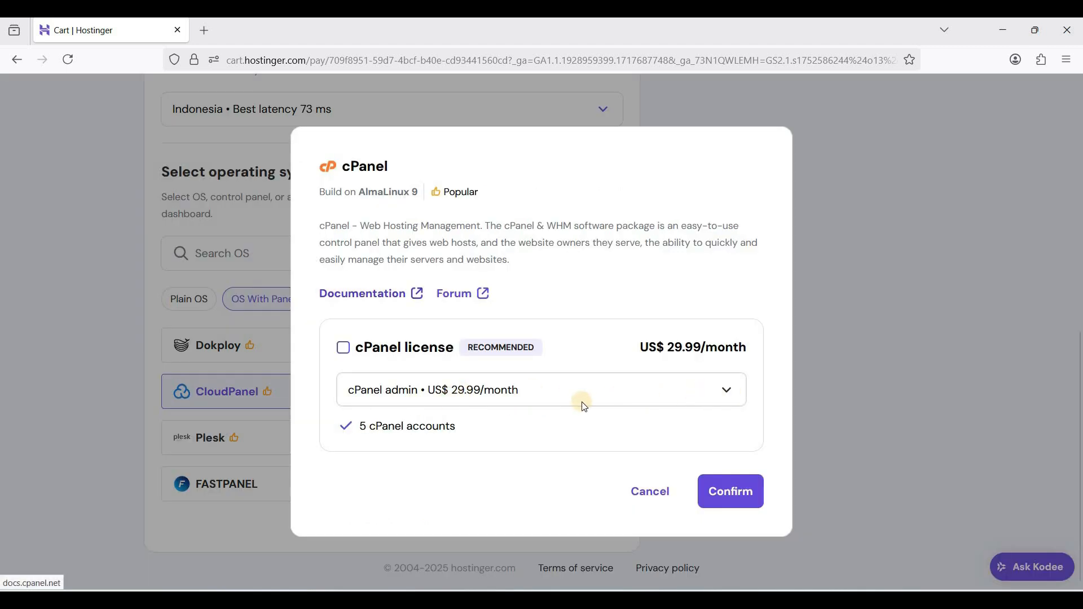
{"action": "left_click", "coordinate": [652, 488]}
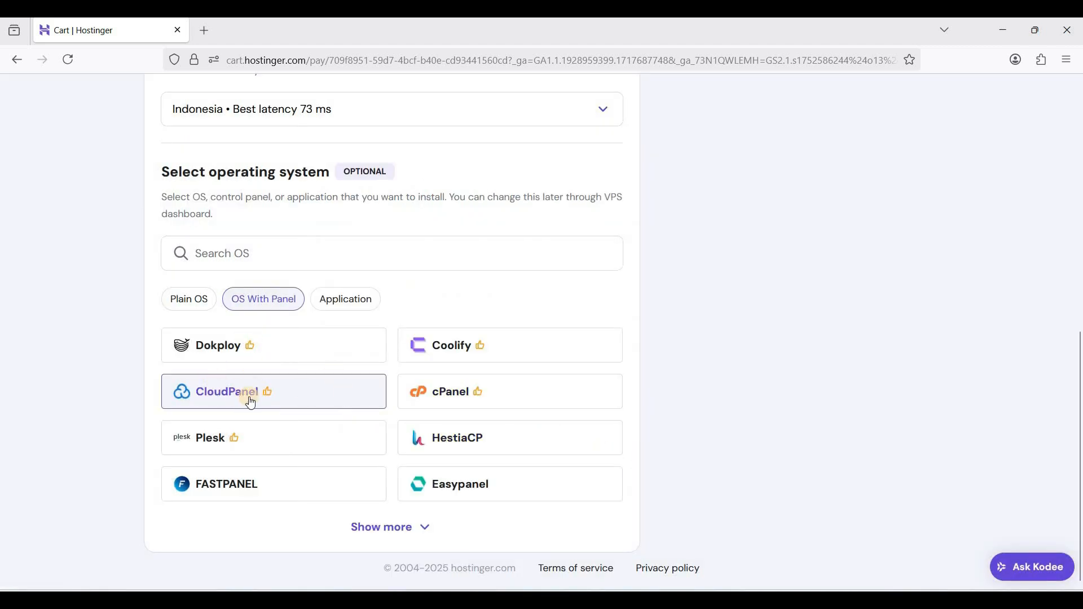
Continue with the cart to checkout and review the billing address form
{"action": "scroll", "coordinate": [601, 412], "scroll_direction": "up", "scroll_amount": 1}
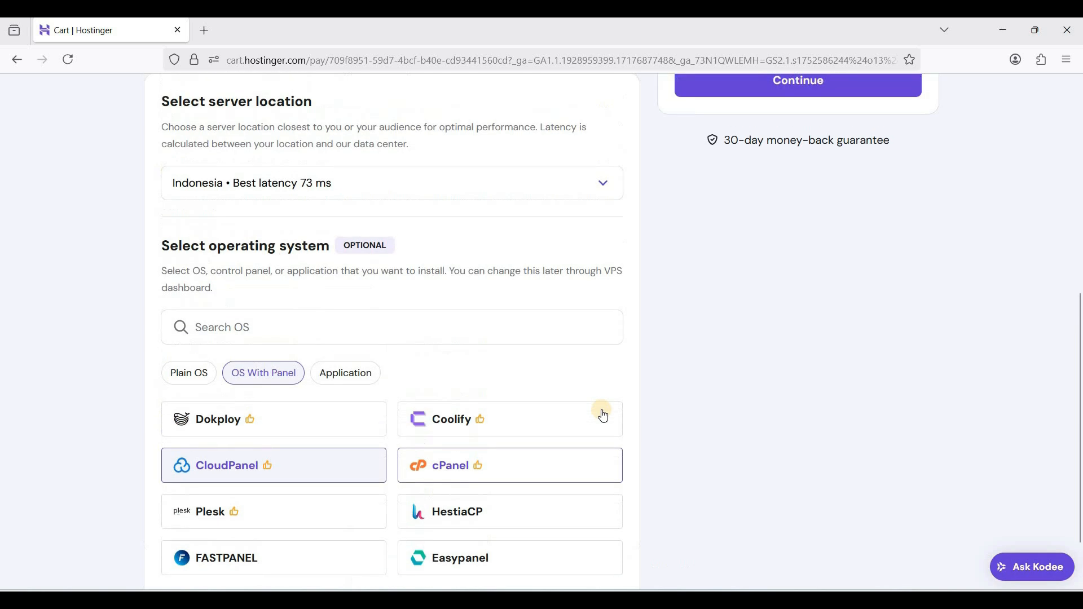
{"action": "scroll", "coordinate": [601, 412], "scroll_direction": "down", "scroll_amount": 1}
{"action": "scroll", "coordinate": [593, 401], "scroll_direction": "up", "scroll_amount": 5}
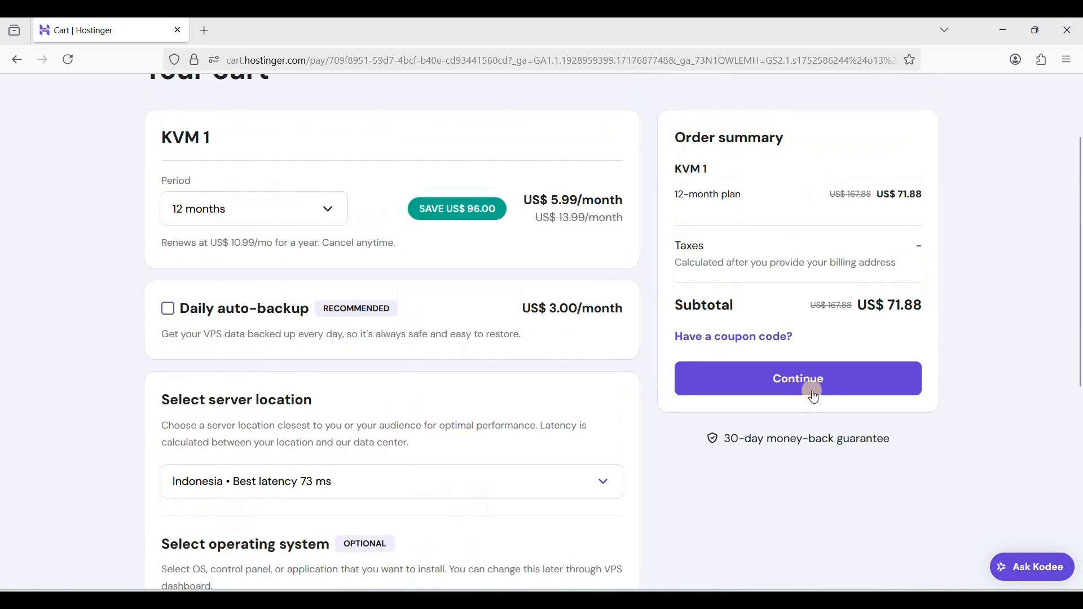
{"action": "left_click", "coordinate": [796, 395]}
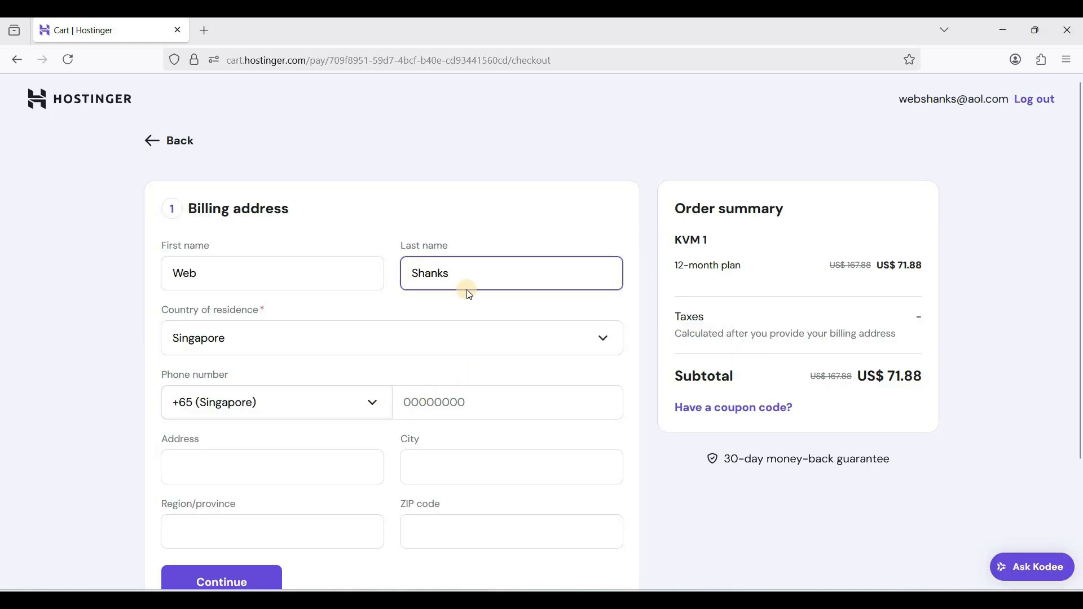
{"action": "left_click", "coordinate": [408, 220]}
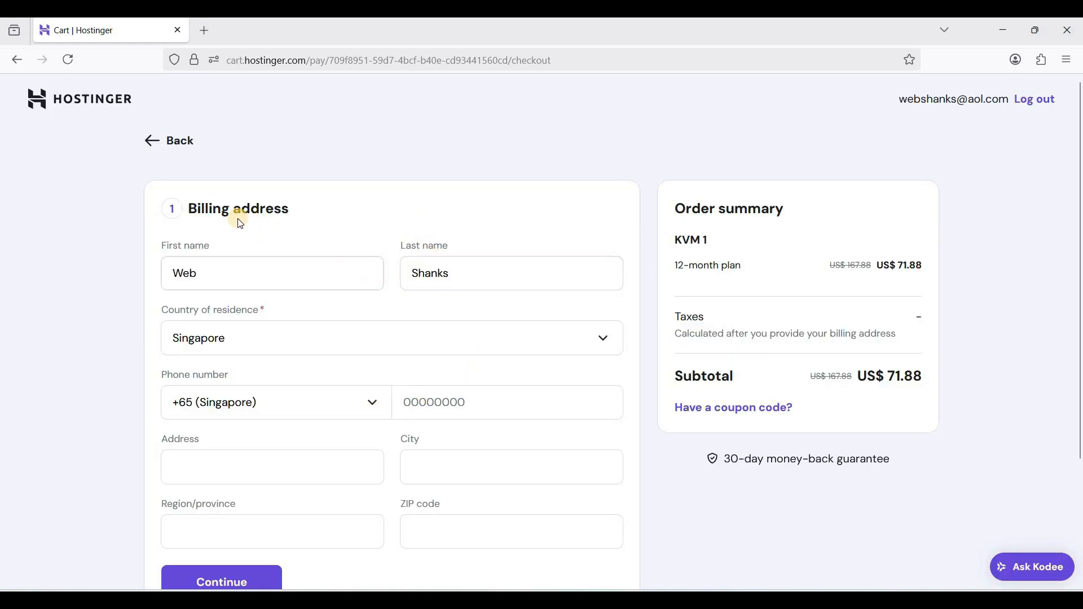
{"action": "scroll", "coordinate": [333, 257], "scroll_direction": "down", "scroll_amount": 3}
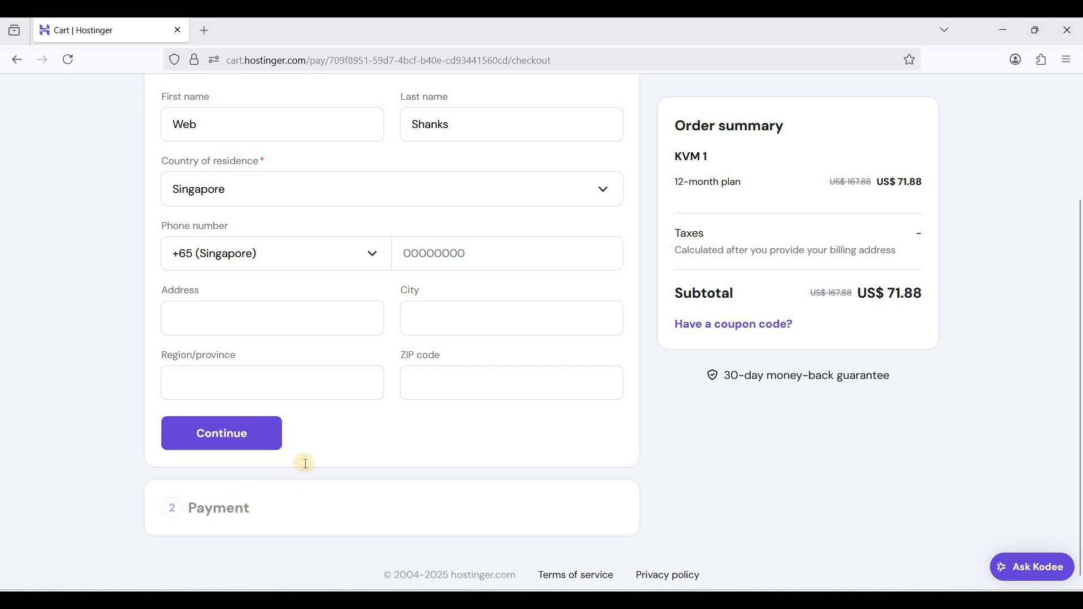
{"action": "scroll", "coordinate": [304, 462], "scroll_direction": "up", "scroll_amount": 3}
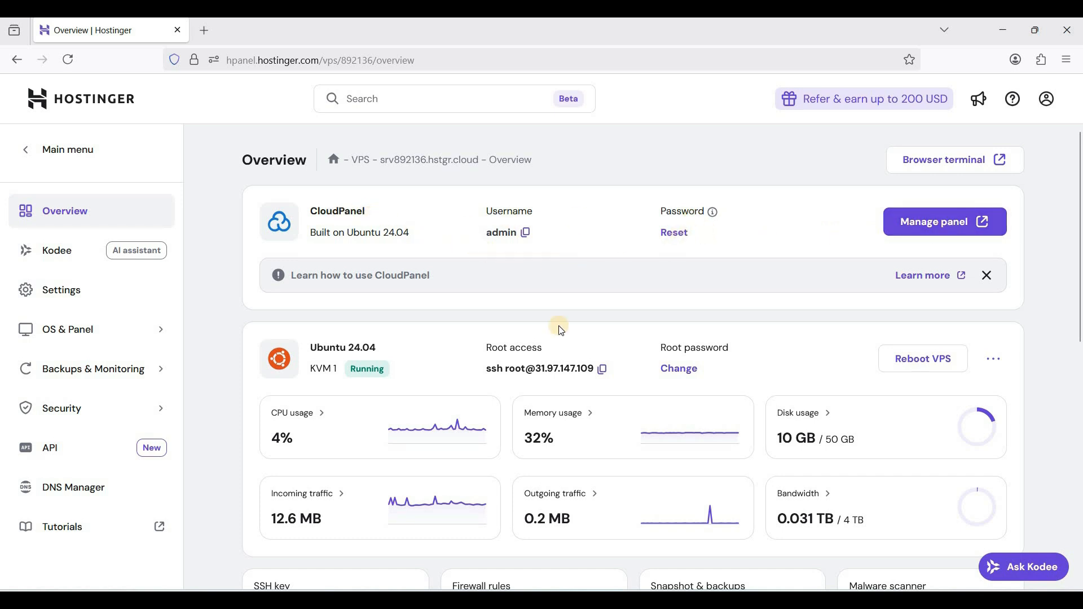
Examine the VPS overview page, including the resource usage, VPS details and plan details
{"action": "scroll", "coordinate": [550, 341], "scroll_direction": "down", "scroll_amount": 8}
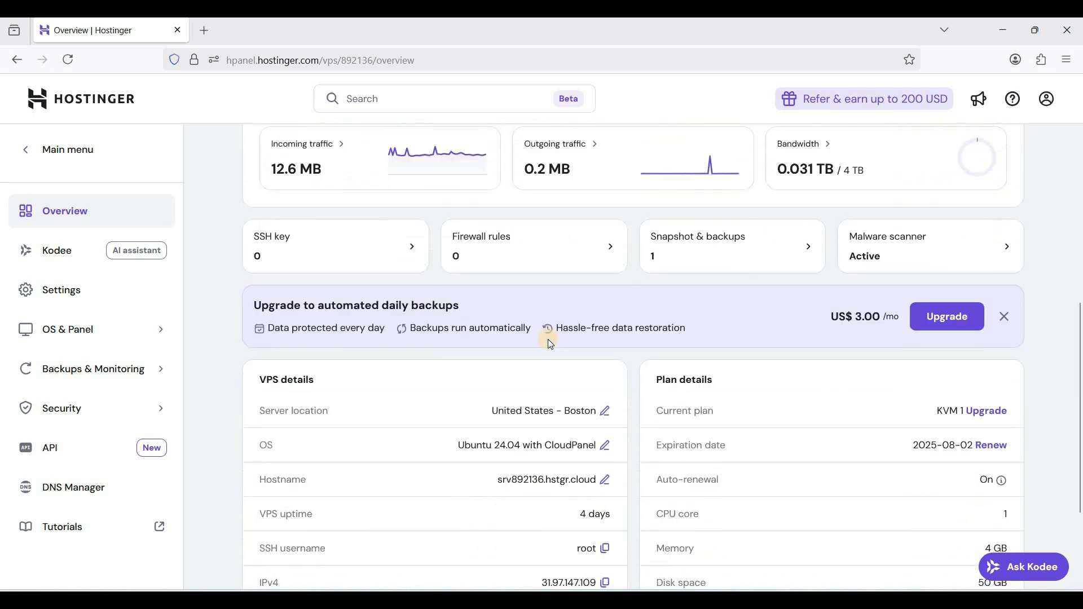
{"action": "scroll", "coordinate": [481, 334], "scroll_direction": "up", "scroll_amount": 4}
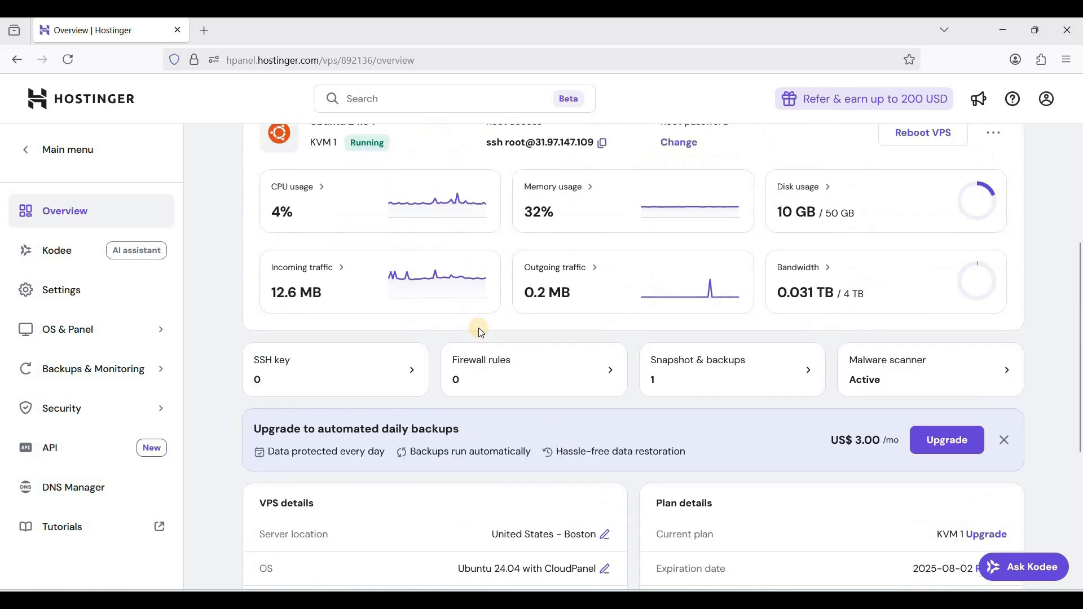
{"action": "scroll", "coordinate": [478, 327], "scroll_direction": "down", "scroll_amount": 5}
{"action": "scroll", "coordinate": [430, 346], "scroll_direction": "up", "scroll_amount": 3}
{"action": "scroll", "coordinate": [310, 281], "scroll_direction": "down", "scroll_amount": 3}
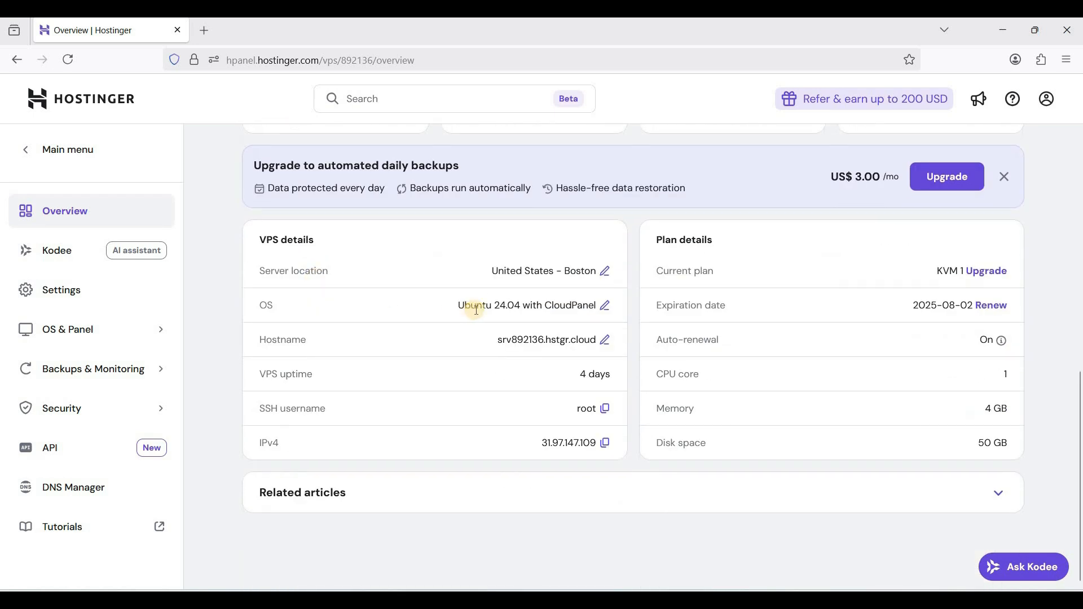
{"action": "scroll", "coordinate": [726, 411], "scroll_direction": "up", "scroll_amount": 3}
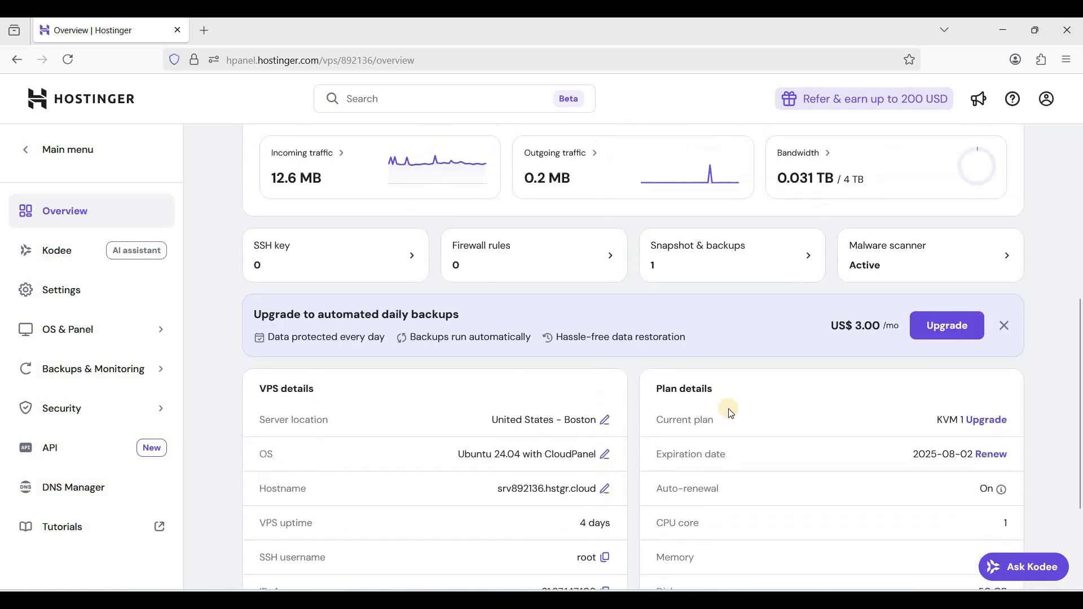
{"action": "scroll", "coordinate": [716, 416], "scroll_direction": "up", "scroll_amount": 5}
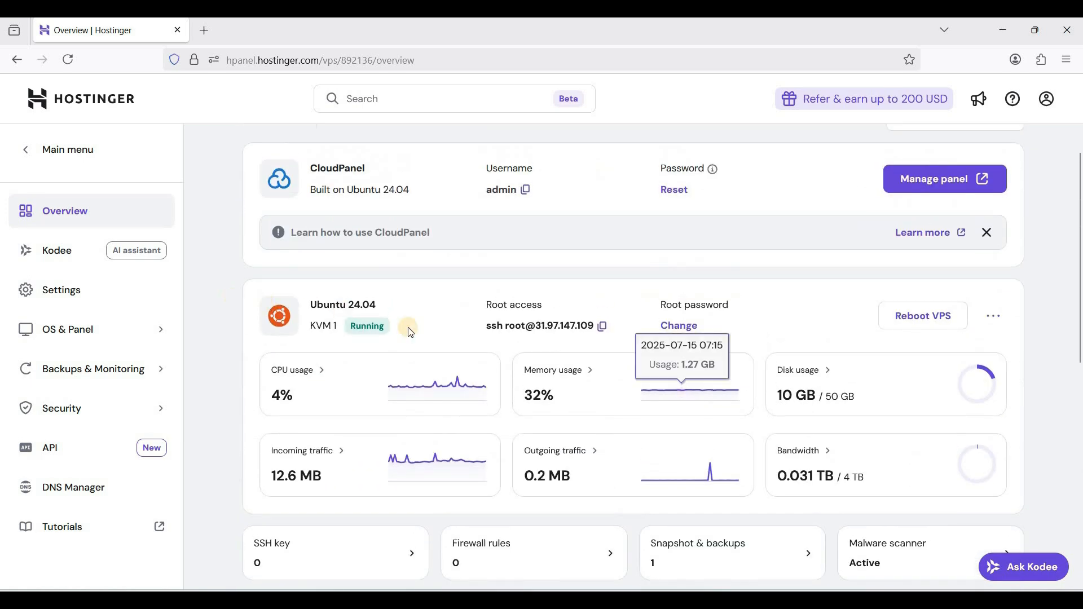
{"action": "scroll", "coordinate": [406, 327], "scroll_direction": "down", "scroll_amount": 5}
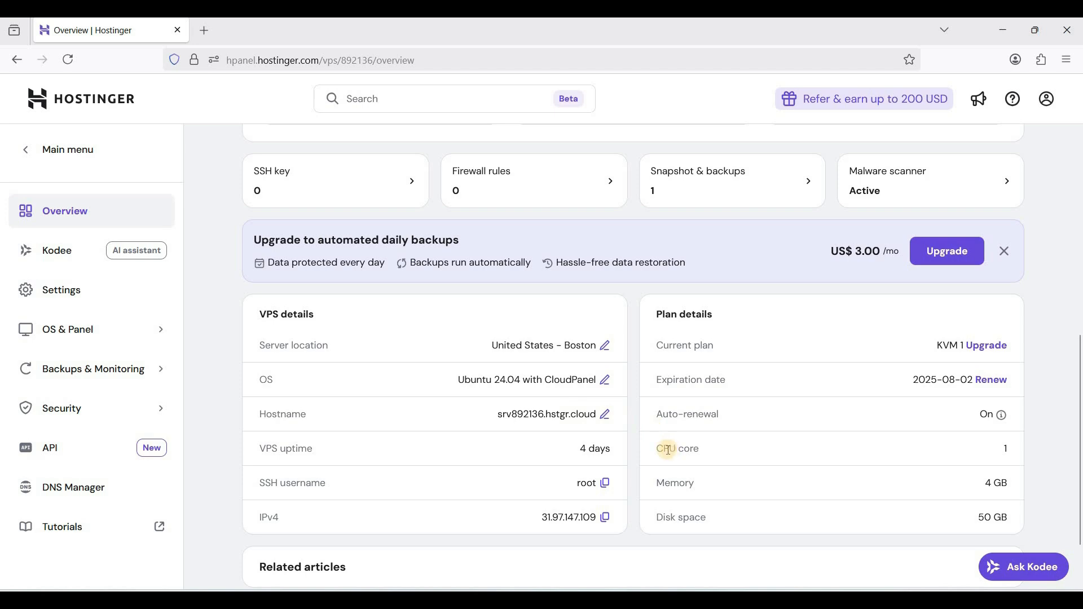
{"action": "scroll", "coordinate": [543, 437], "scroll_direction": "up", "scroll_amount": 5}
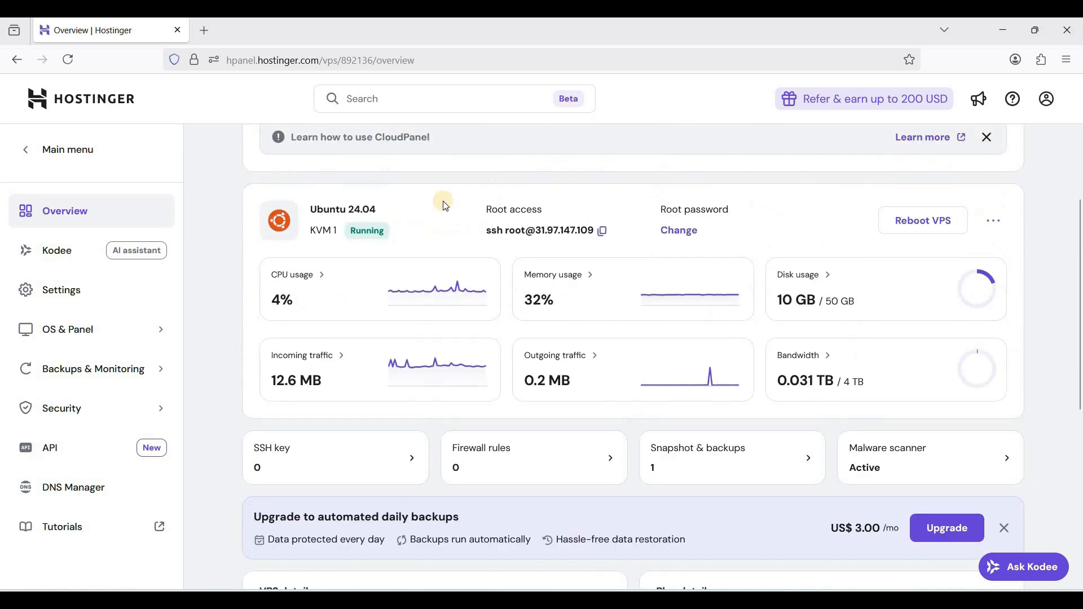
Review the root password and VPS configuration options in the server's settings, and open the IP address settings
{"action": "left_click", "coordinate": [62, 288]}
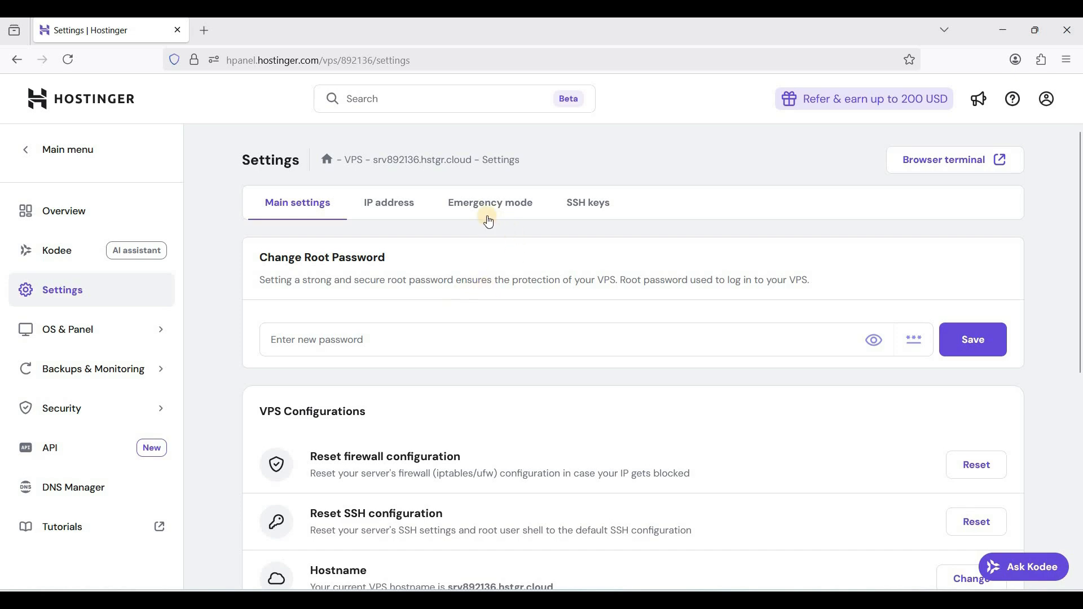
{"action": "scroll", "coordinate": [429, 355], "scroll_direction": "down", "scroll_amount": 1}
{"action": "scroll", "coordinate": [429, 355], "scroll_direction": "down", "scroll_amount": 2}
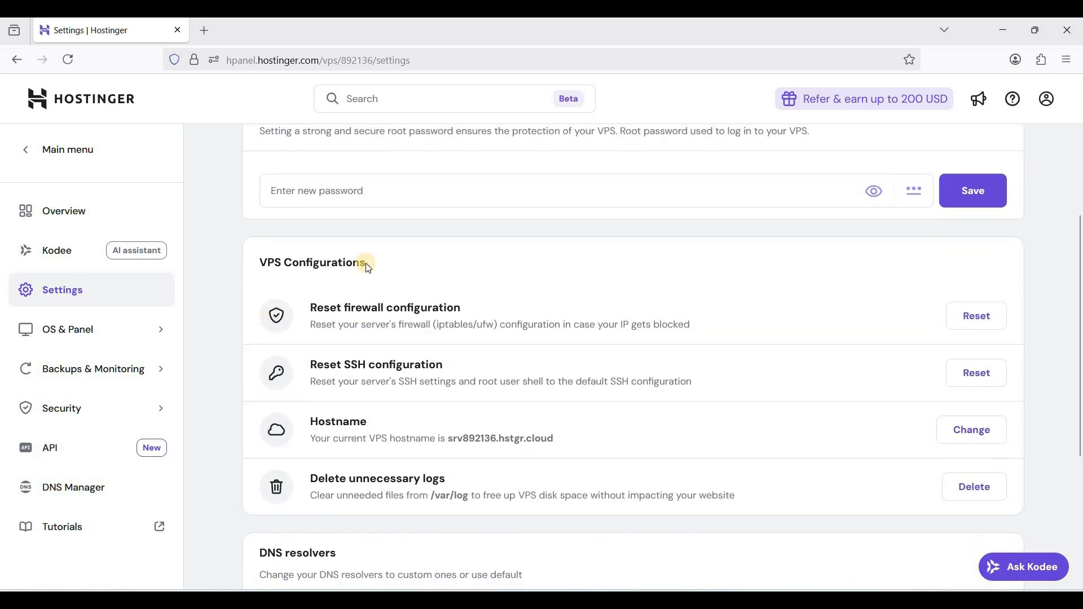
{"action": "scroll", "coordinate": [363, 261], "scroll_direction": "up", "scroll_amount": 3}
{"action": "left_click", "coordinate": [397, 204]}
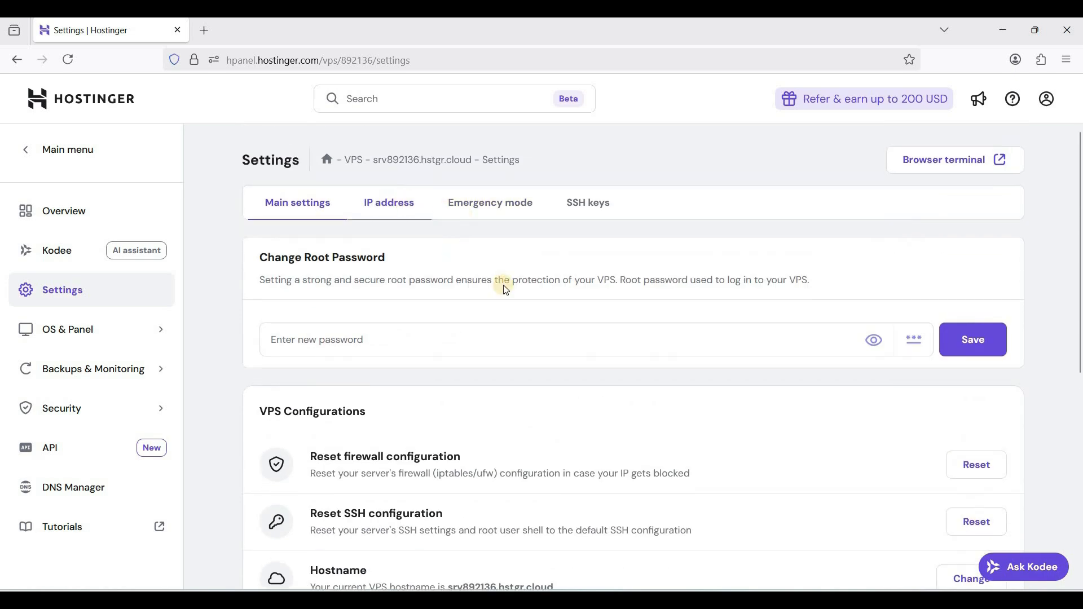
Examine the server's IPv4 and IPv6 addresses and the SSH keys section of the VPS settings
{"action": "double_click", "coordinate": [372, 305]}
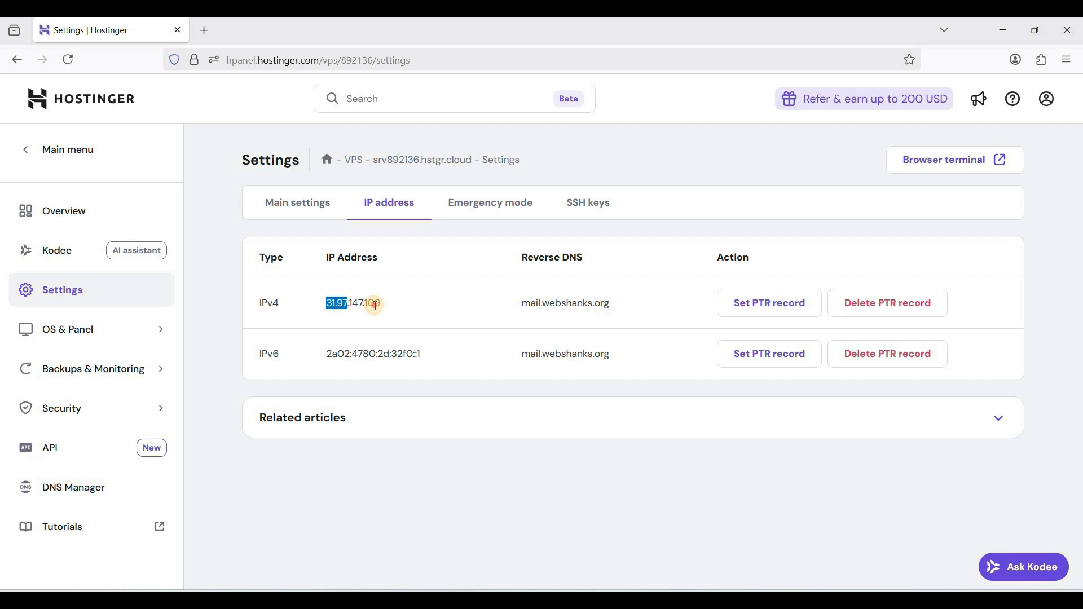
{"action": "left_click", "coordinate": [332, 354]}
{"action": "left_click_drag", "start_coordinate": [332, 353], "coordinate": [384, 355]}
{"action": "left_click", "coordinate": [602, 213]}
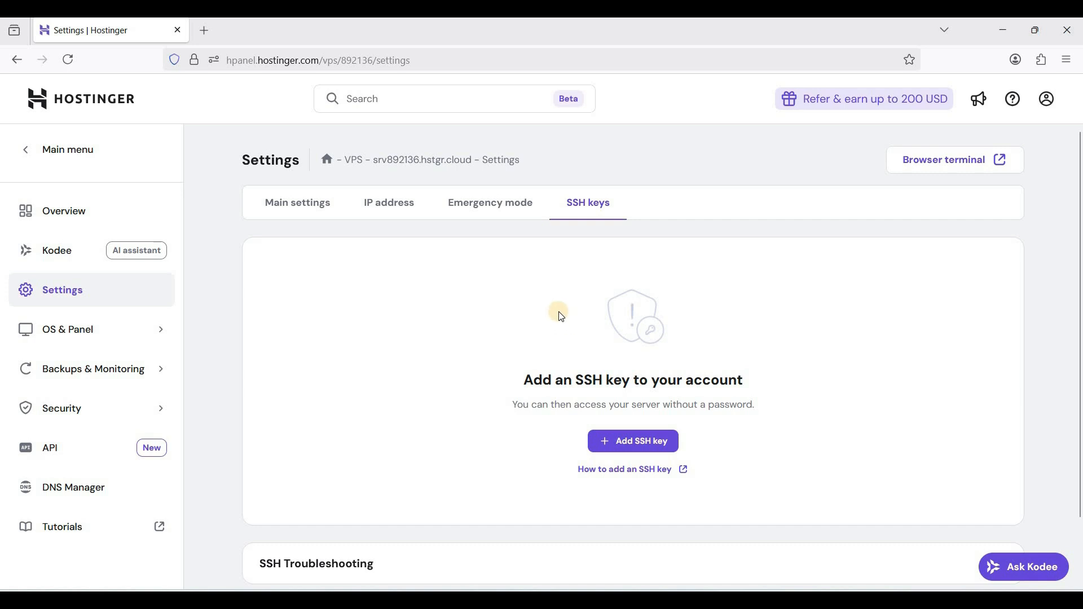
{"action": "scroll", "coordinate": [581, 402], "scroll_direction": "down", "scroll_amount": 2}
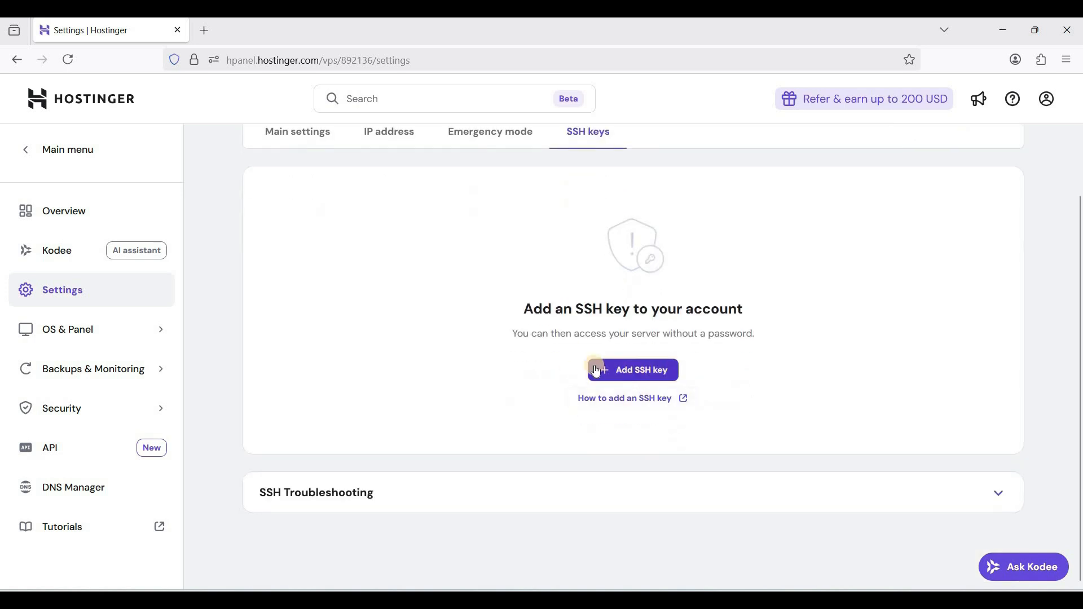
{"action": "scroll", "coordinate": [524, 354], "scroll_direction": "up", "scroll_amount": 2}
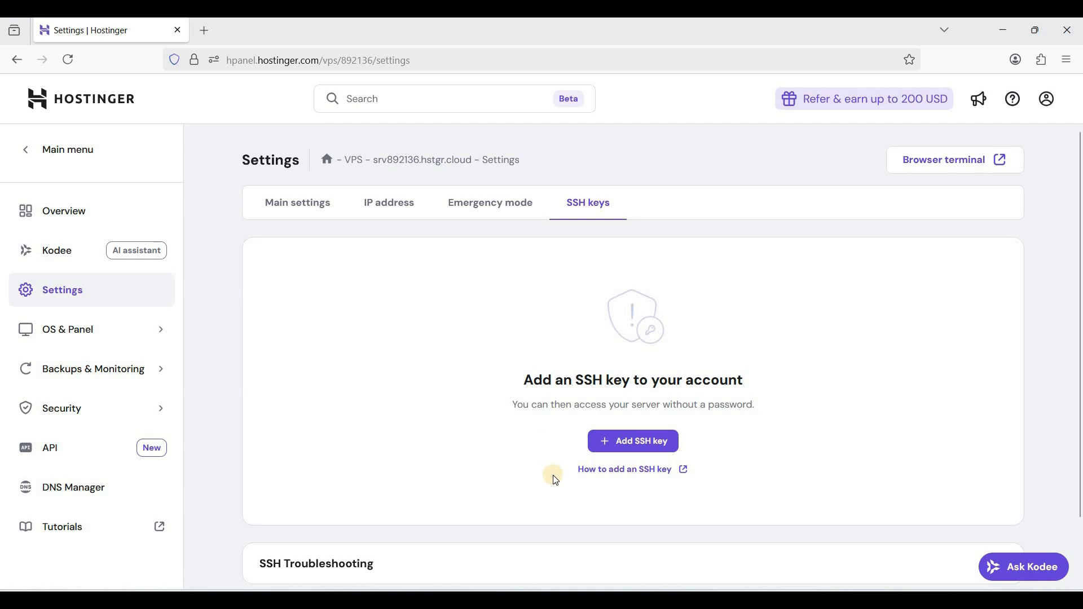
{"action": "scroll", "coordinate": [553, 477], "scroll_direction": "down", "scroll_amount": 2}
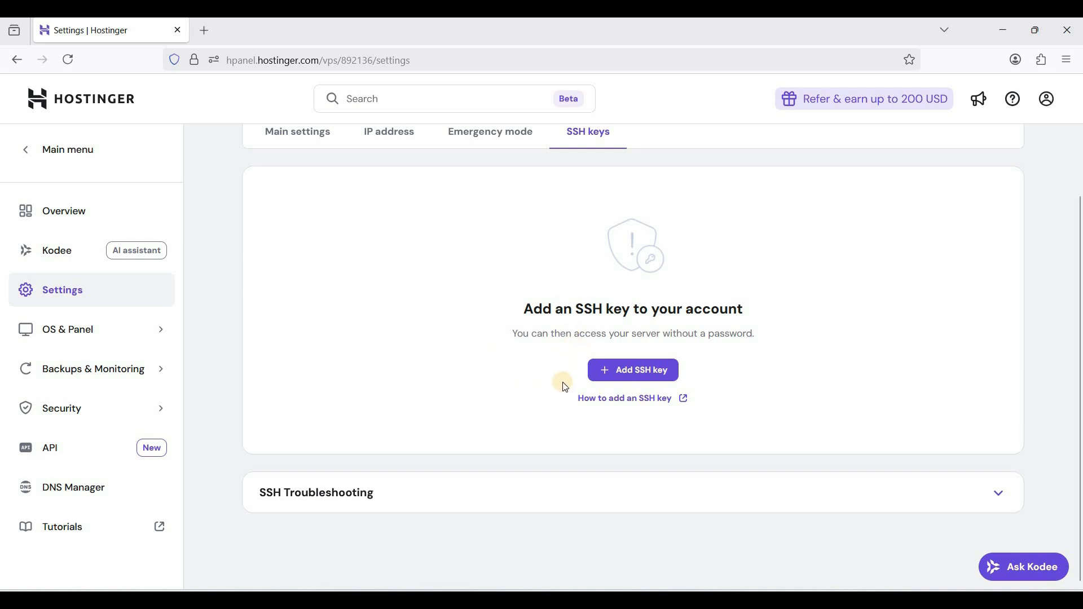
{"action": "scroll", "coordinate": [565, 388], "scroll_direction": "up", "scroll_amount": 2}
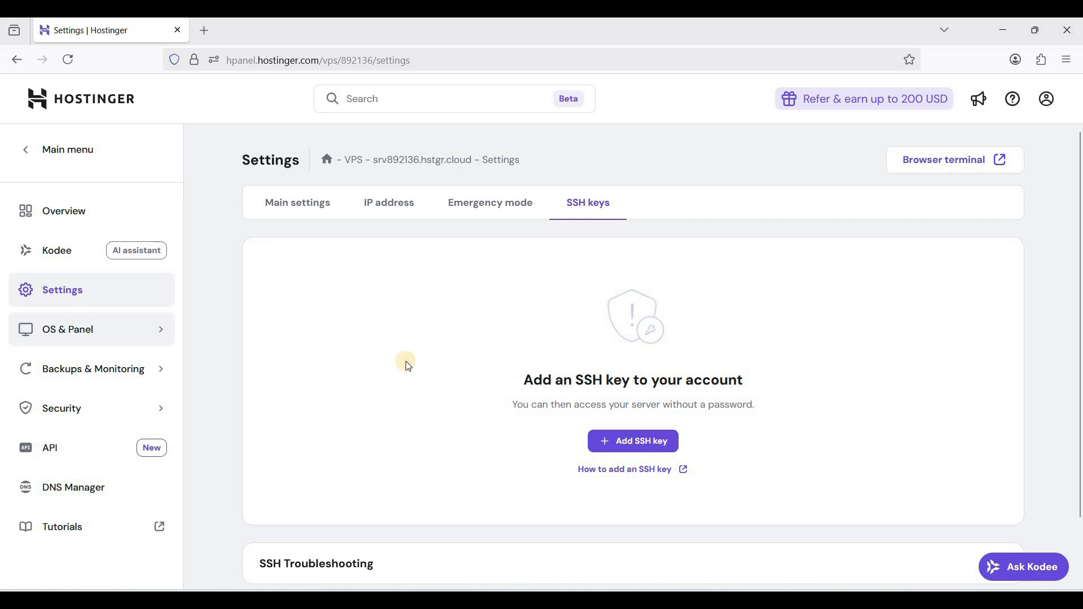
Browse all available operating systems with a panel for the server, and review the cPanel option without changing the OS
{"action": "left_click", "coordinate": [135, 331]}
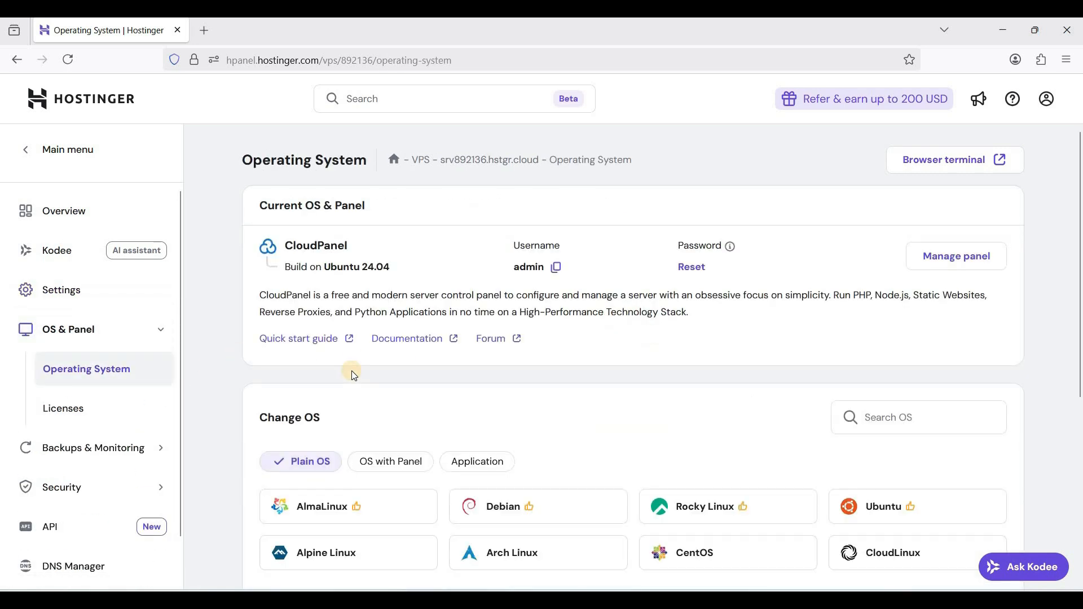
{"action": "scroll", "coordinate": [354, 375], "scroll_direction": "down", "scroll_amount": 1}
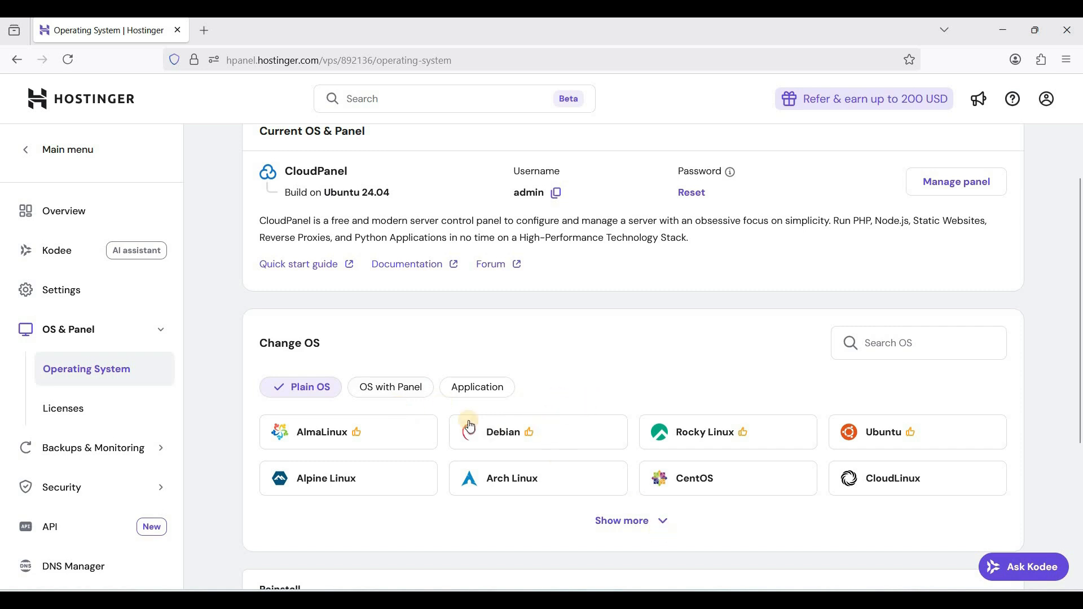
{"action": "left_click", "coordinate": [410, 394]}
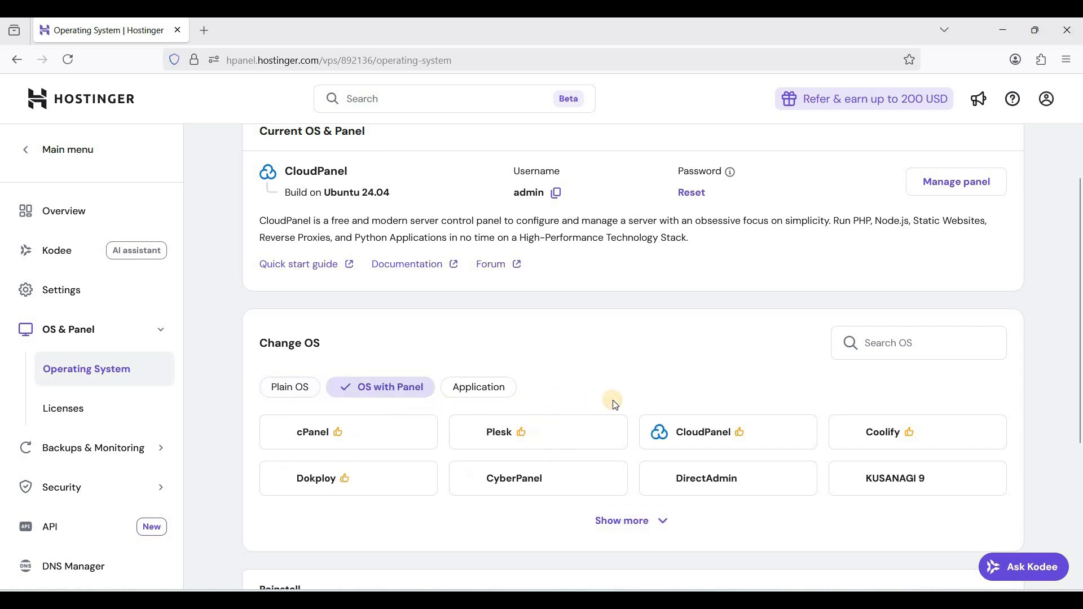
{"action": "scroll", "coordinate": [751, 356], "scroll_direction": "down", "scroll_amount": 1}
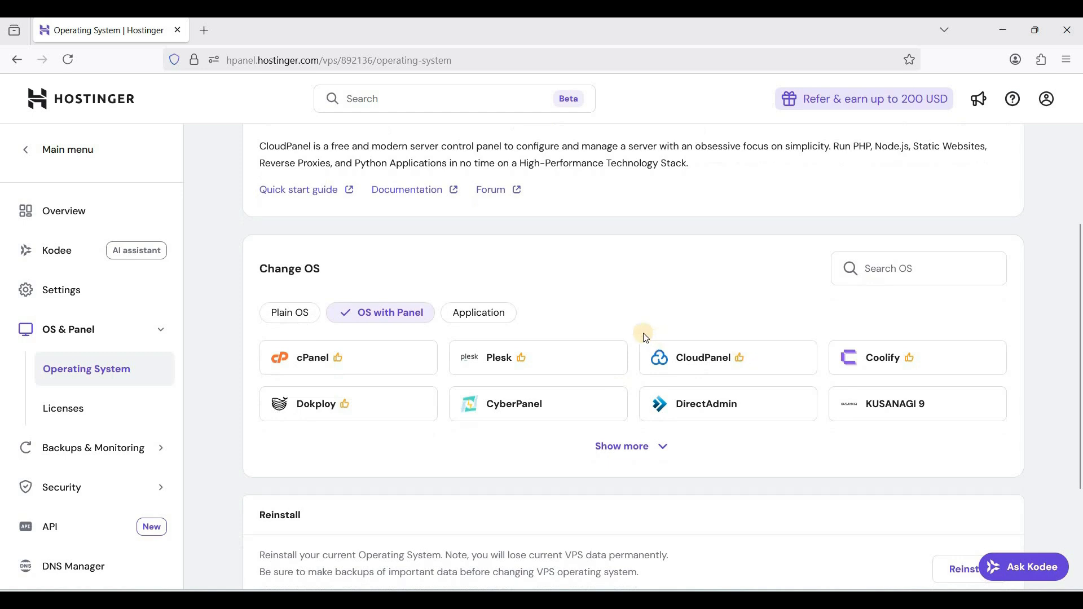
{"action": "left_click", "coordinate": [650, 447]}
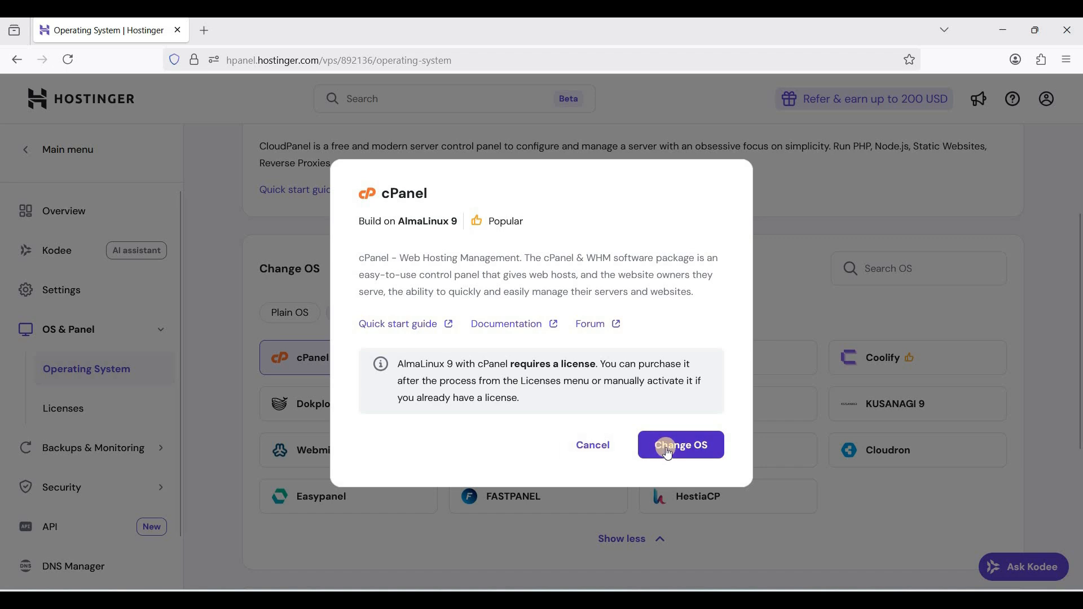
{"action": "left_click", "coordinate": [598, 451]}
Open the server's CloudPanel management page and accept the self-signed certificate risk to reach its login form
{"action": "scroll", "coordinate": [327, 394], "scroll_direction": "up", "scroll_amount": 3}
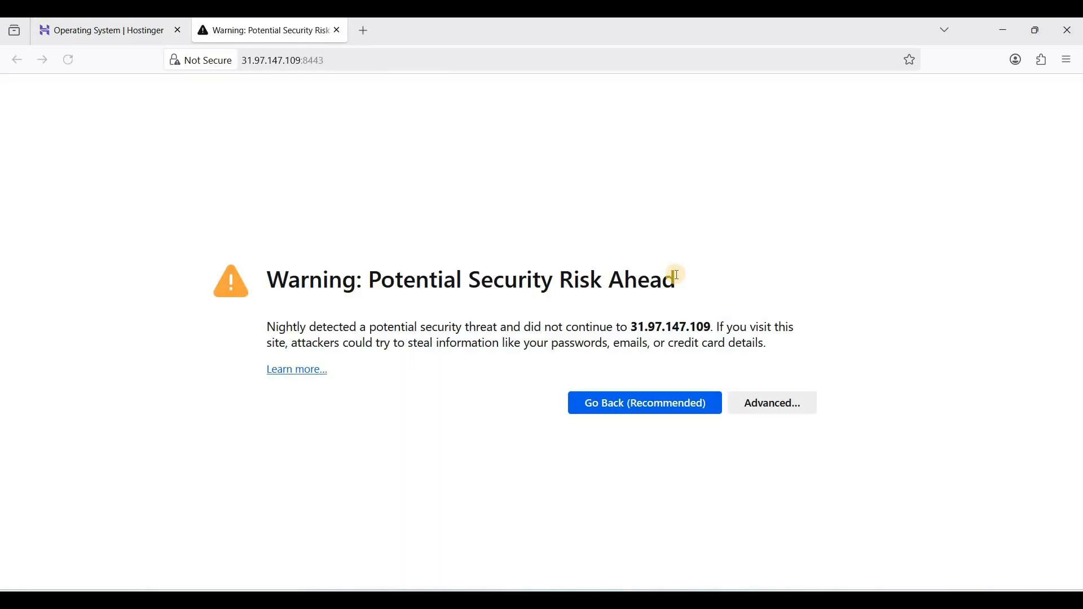
{"action": "left_click", "coordinate": [753, 406]}
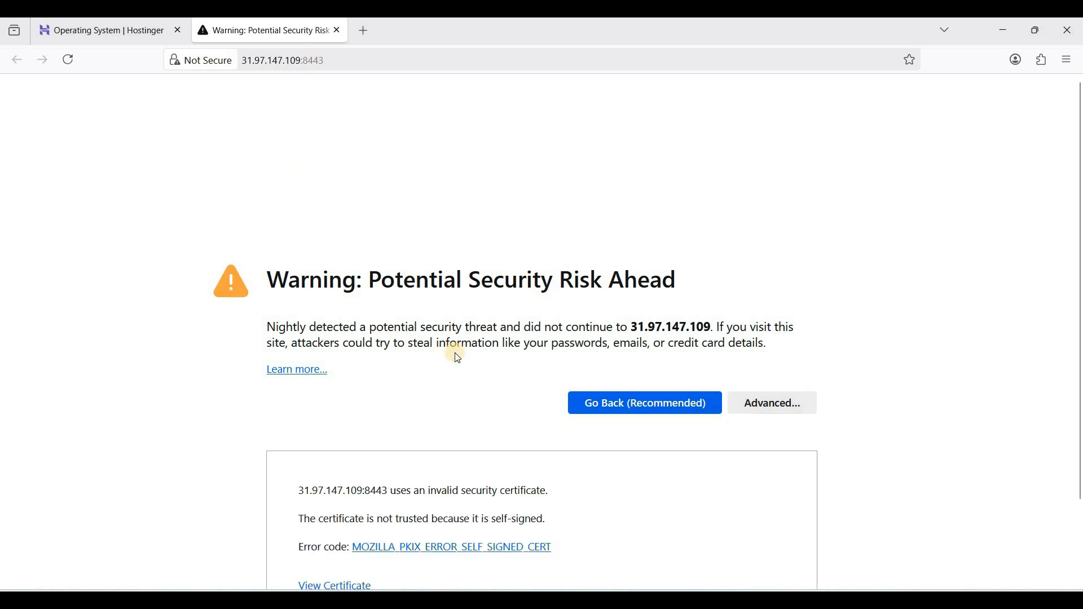
{"action": "scroll", "coordinate": [537, 404], "scroll_direction": "down", "scroll_amount": 3}
{"action": "left_click", "coordinate": [712, 542]}
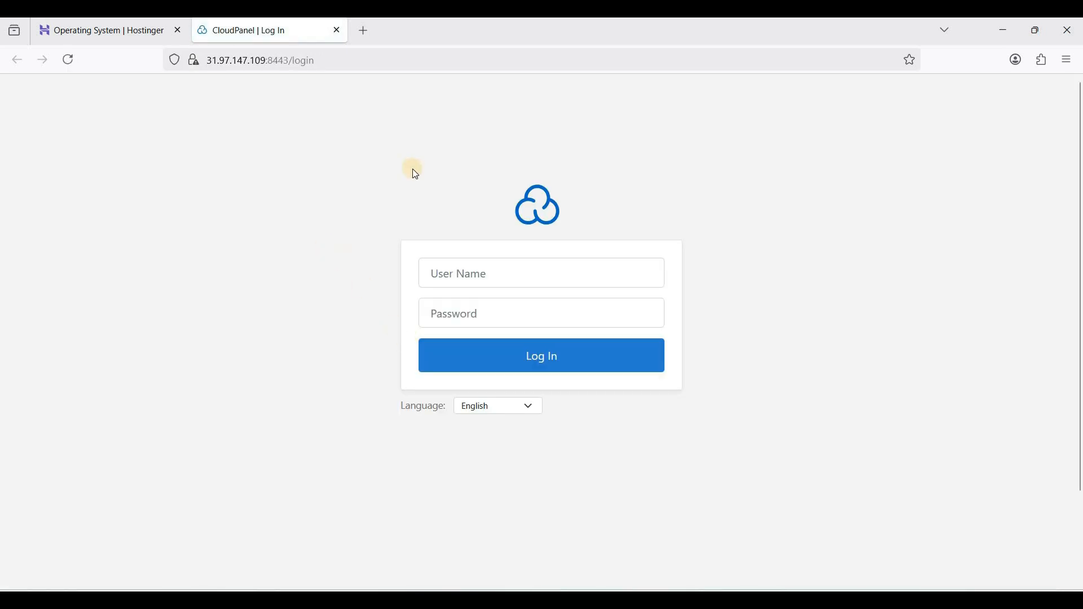
Copy the panel username from Hostinger's operating system page and enter it as the CloudPanel user name
{"action": "left_click", "coordinate": [138, 35]}
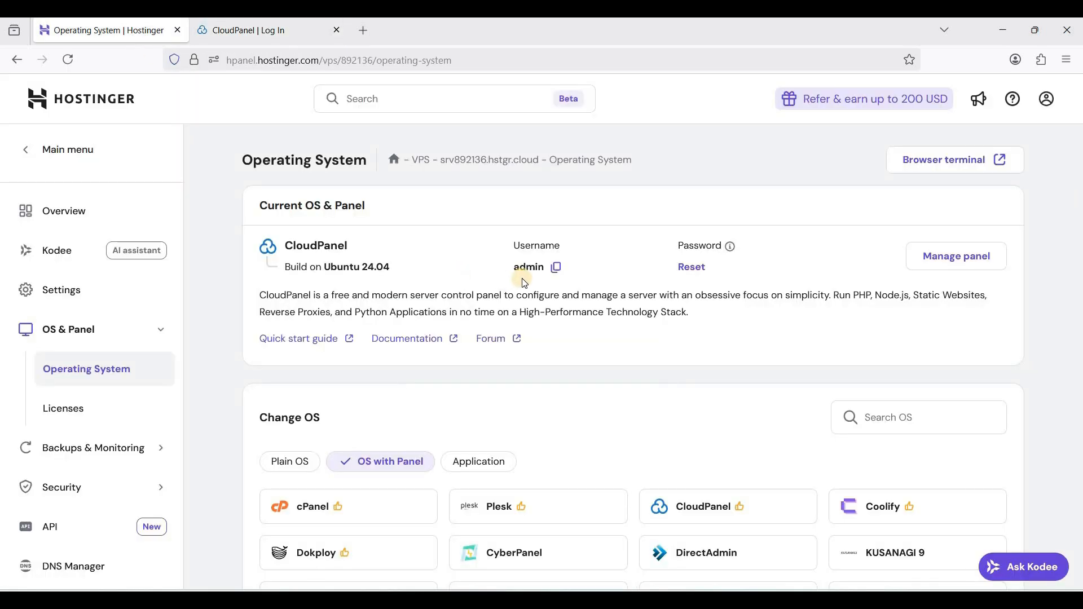
{"action": "left_click", "coordinate": [558, 270]}
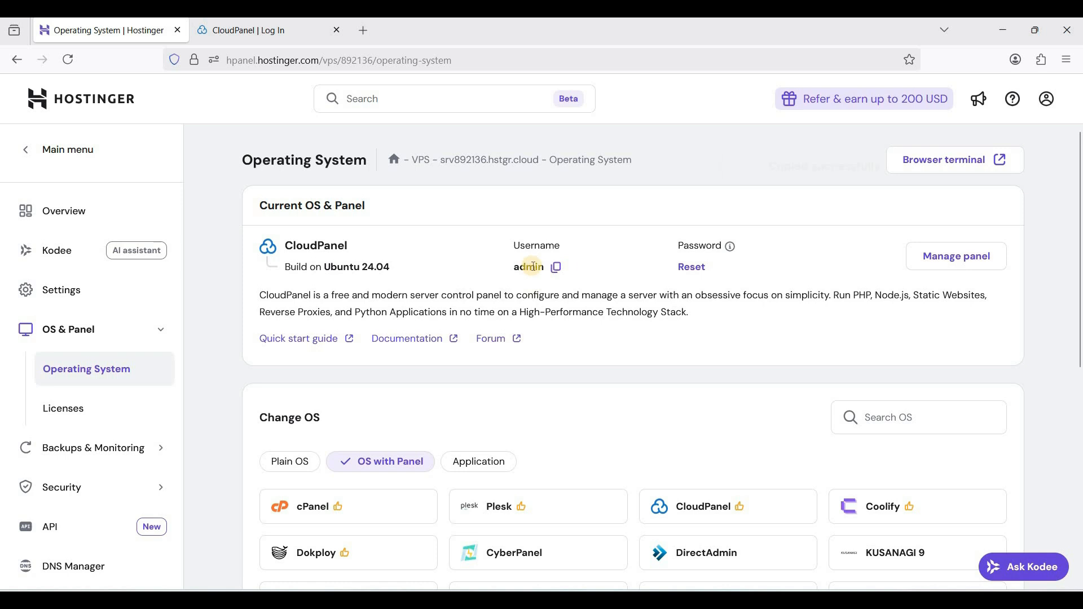
{"action": "left_click", "coordinate": [254, 31]}
{"action": "left_click", "coordinate": [476, 278]}
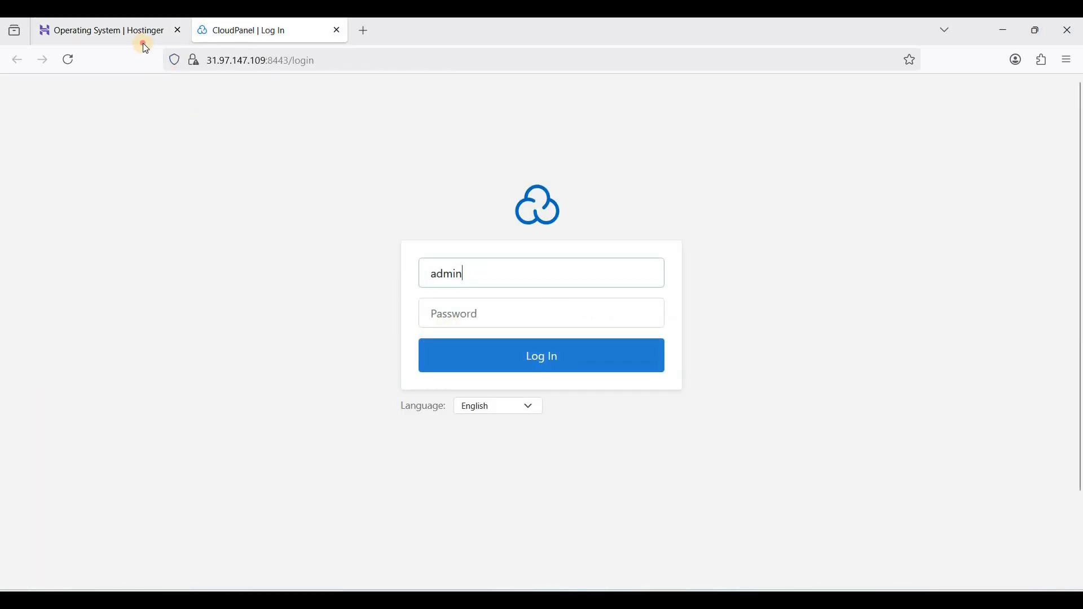
Reset the CloudPanel panel password in Hostinger to a generated one, copying the new password before confirming
{"action": "key", "text": "ctrl+Tab"}
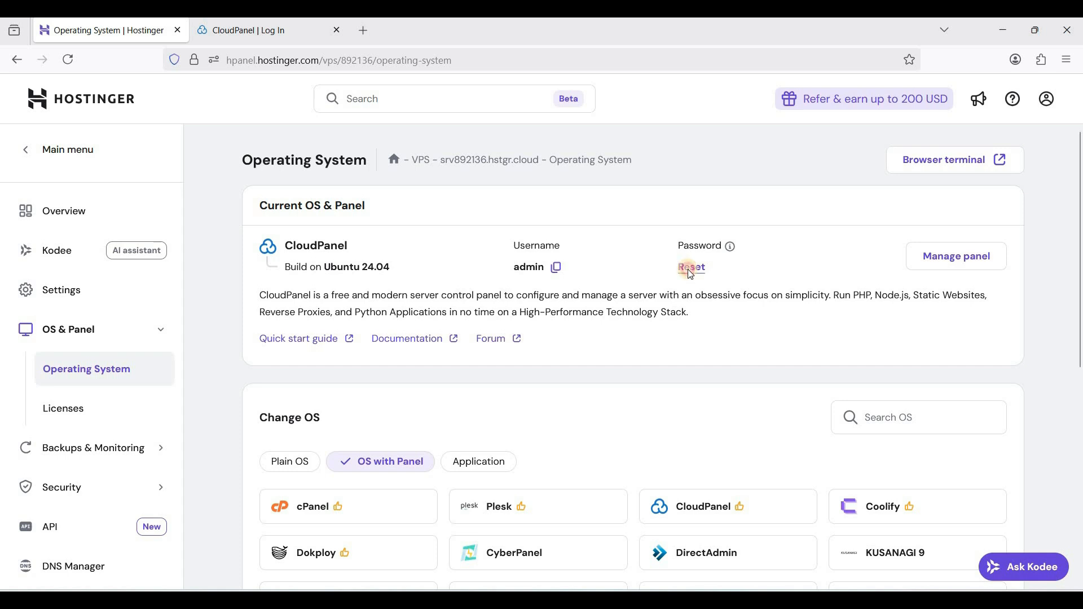
{"action": "left_click", "coordinate": [690, 270]}
{"action": "left_click", "coordinate": [703, 328]}
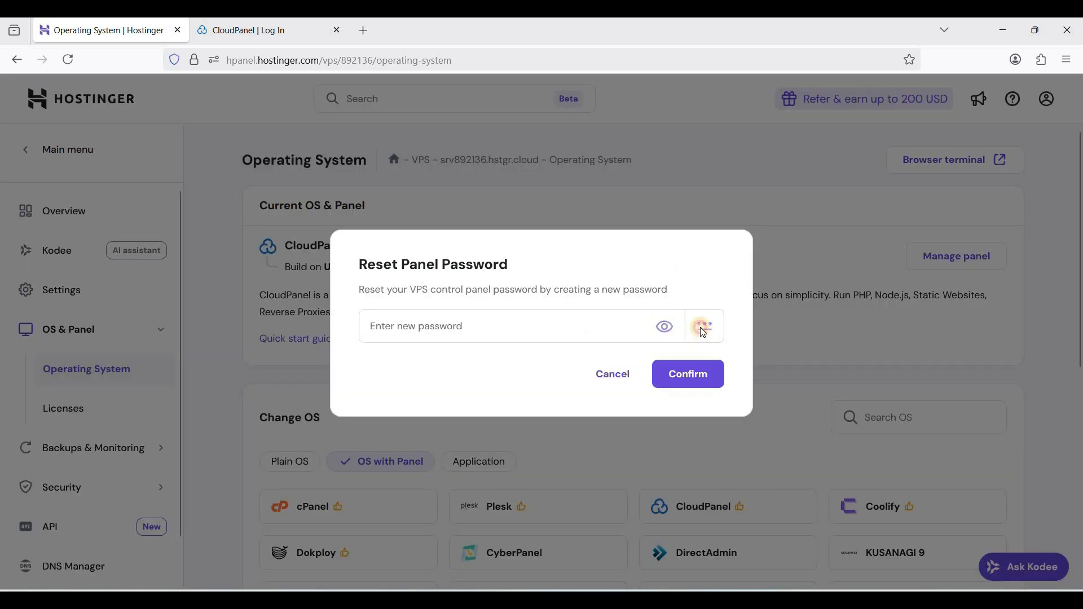
{"action": "left_click", "coordinate": [664, 292]}
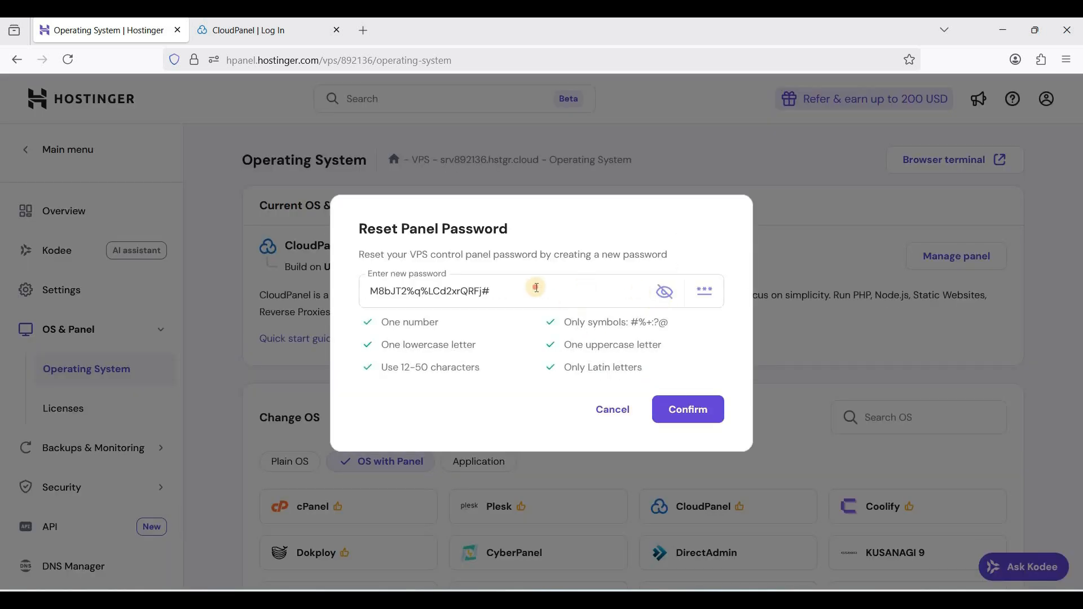
{"action": "triple_click", "coordinate": [357, 293]}
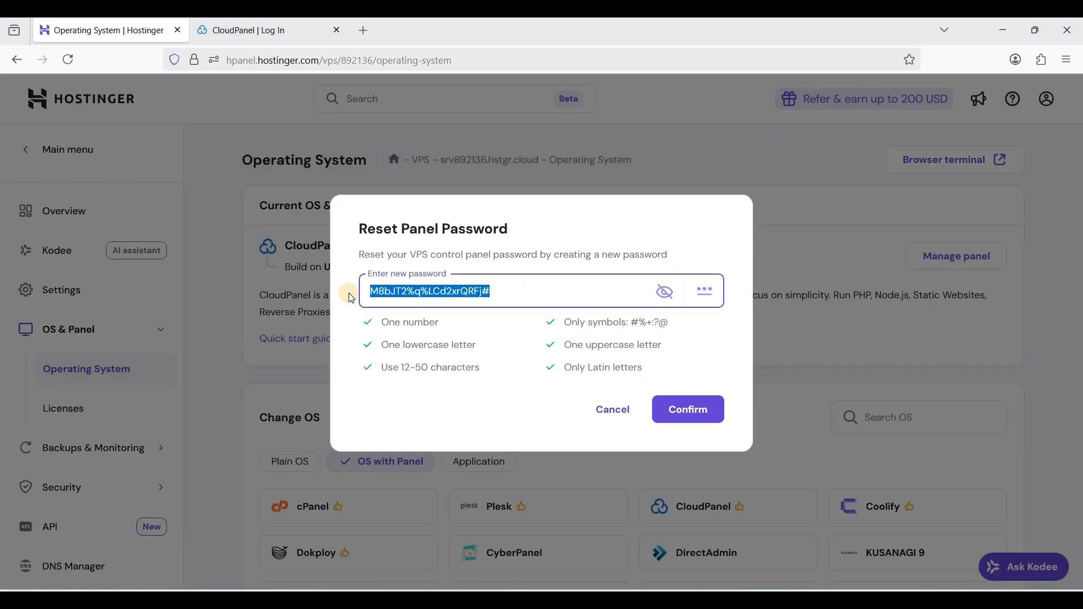
{"action": "left_click", "coordinate": [679, 421]}
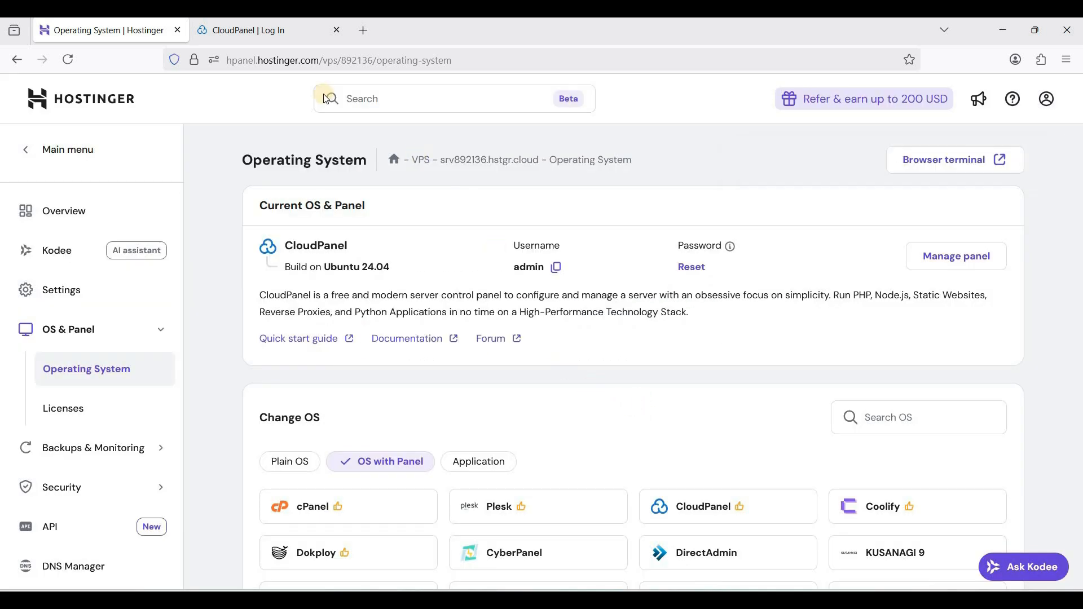
Log in to CloudPanel with the copied panel password and decline saving the credentials in the browser
{"action": "left_click", "coordinate": [271, 30]}
{"action": "left_click", "coordinate": [456, 308]}
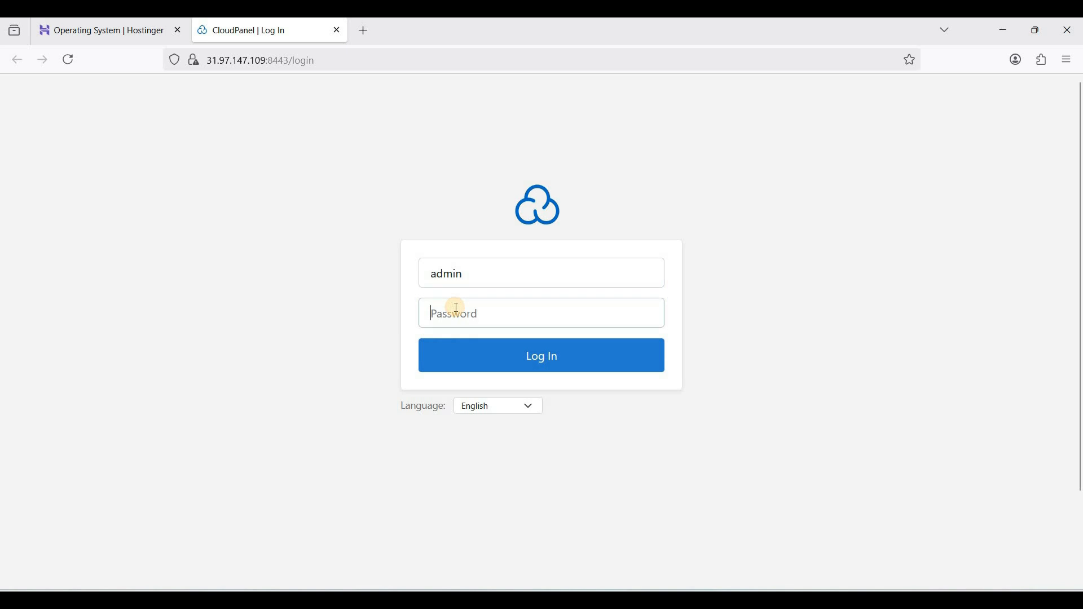
{"action": "key", "text": "ctrl+v"}
{"action": "left_click", "coordinate": [522, 361]}
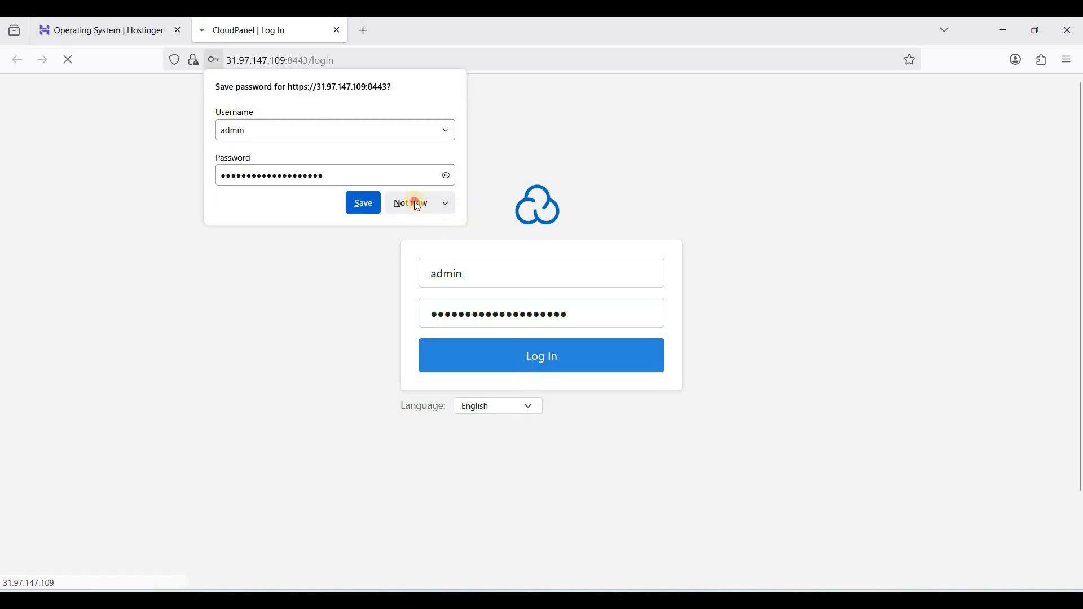
{"action": "left_click", "coordinate": [418, 204]}
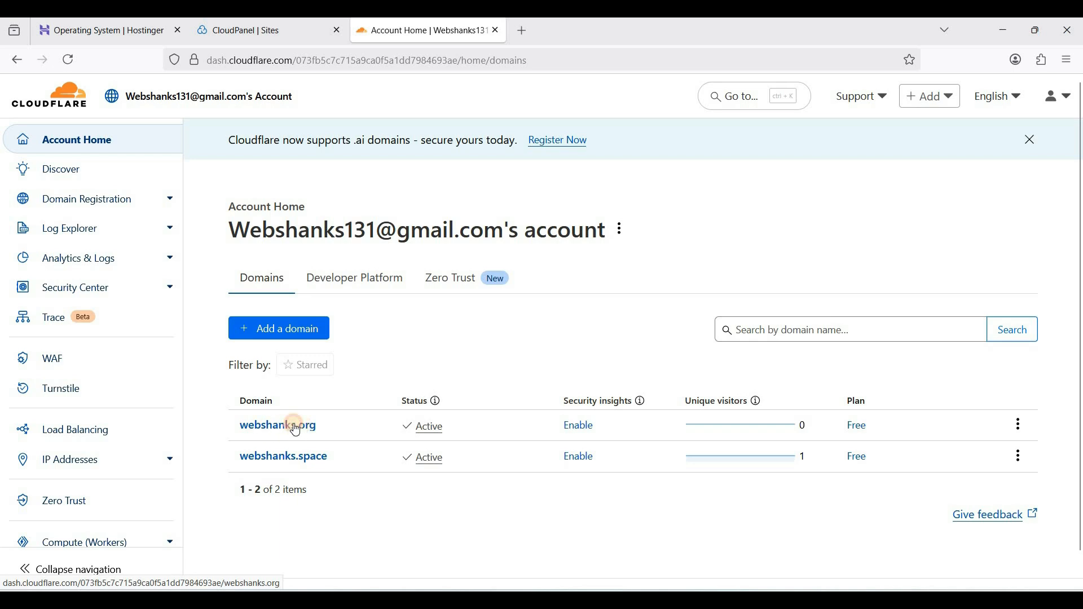
Open the DNS records of webshanks.org in Cloudflare and start a new A record named cp
{"action": "left_click", "coordinate": [296, 429]}
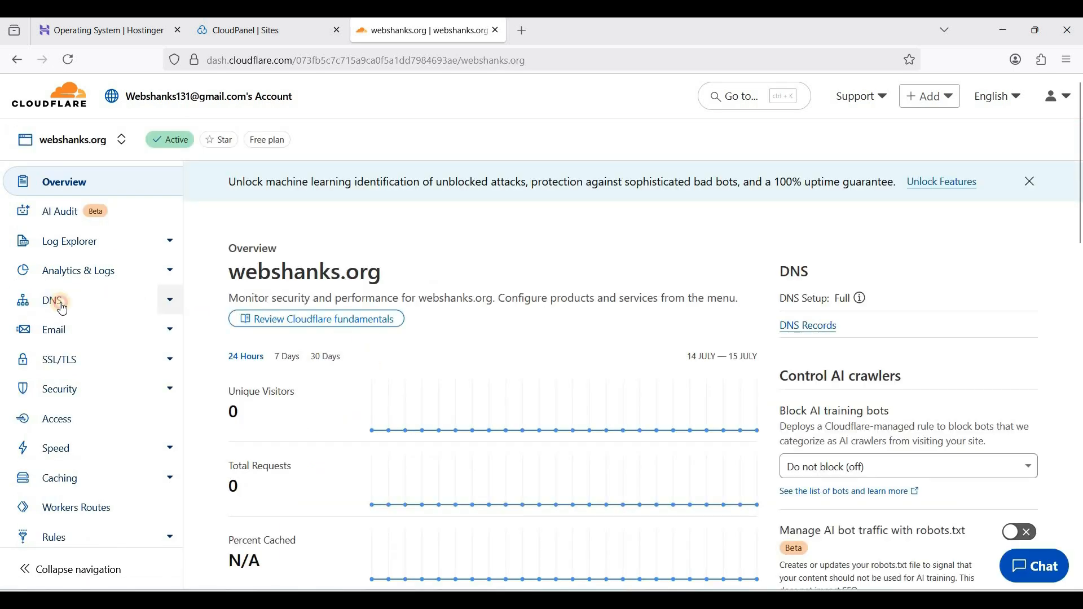
{"action": "left_click", "coordinate": [62, 308]}
{"action": "scroll", "coordinate": [452, 381], "scroll_direction": "down", "scroll_amount": 4}
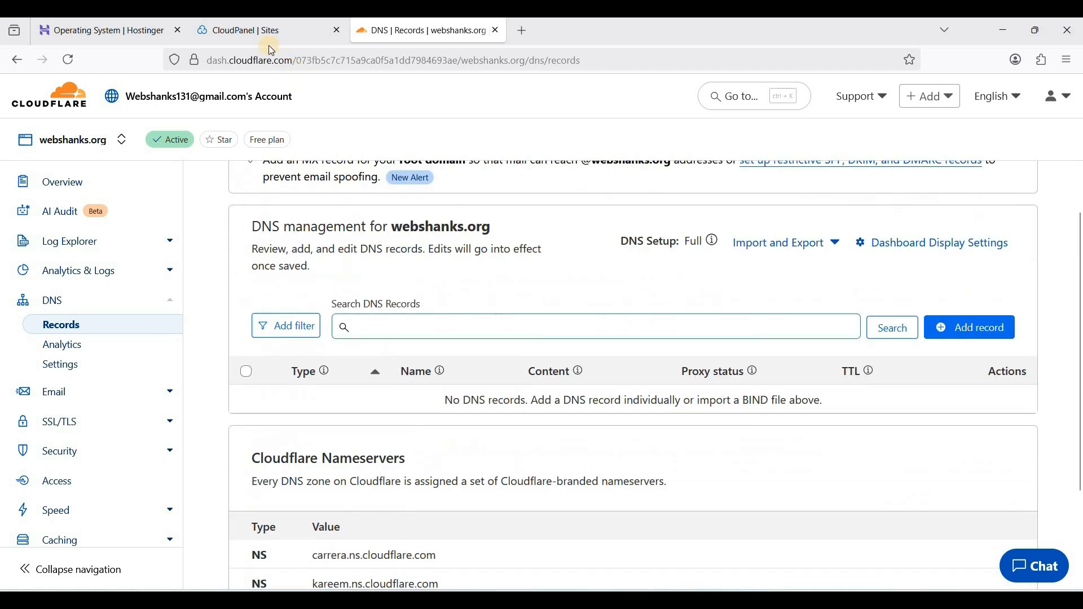
{"action": "left_click", "coordinate": [946, 330]}
{"action": "left_click", "coordinate": [353, 435]}
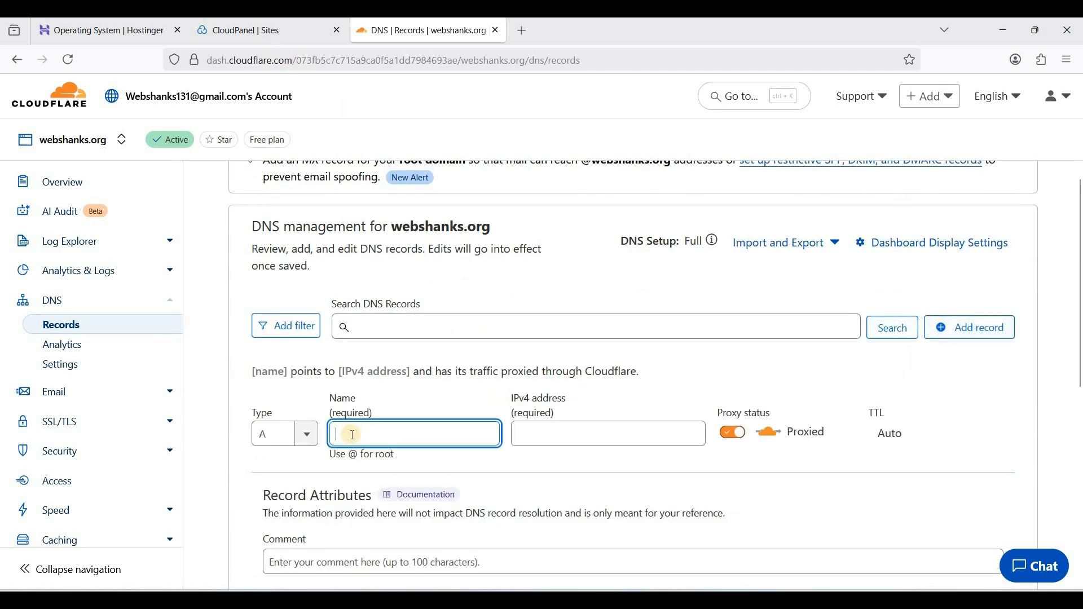
{"action": "type", "text": "cp"}
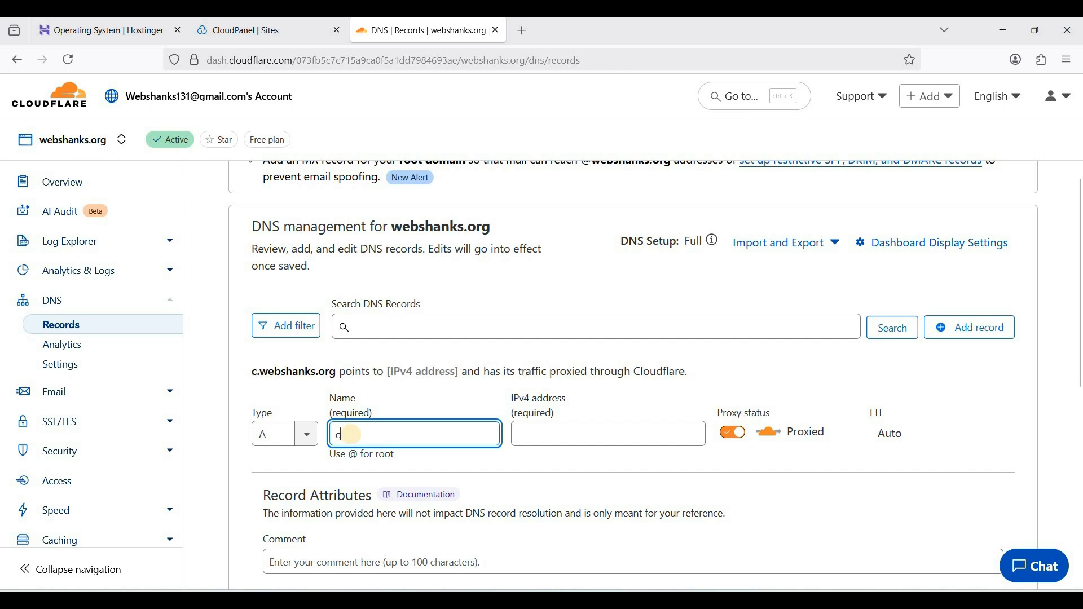
Switch to Hostinger and copy the server's IPv4 address from the VPS IP address settings
{"action": "left_click", "coordinate": [135, 35]}
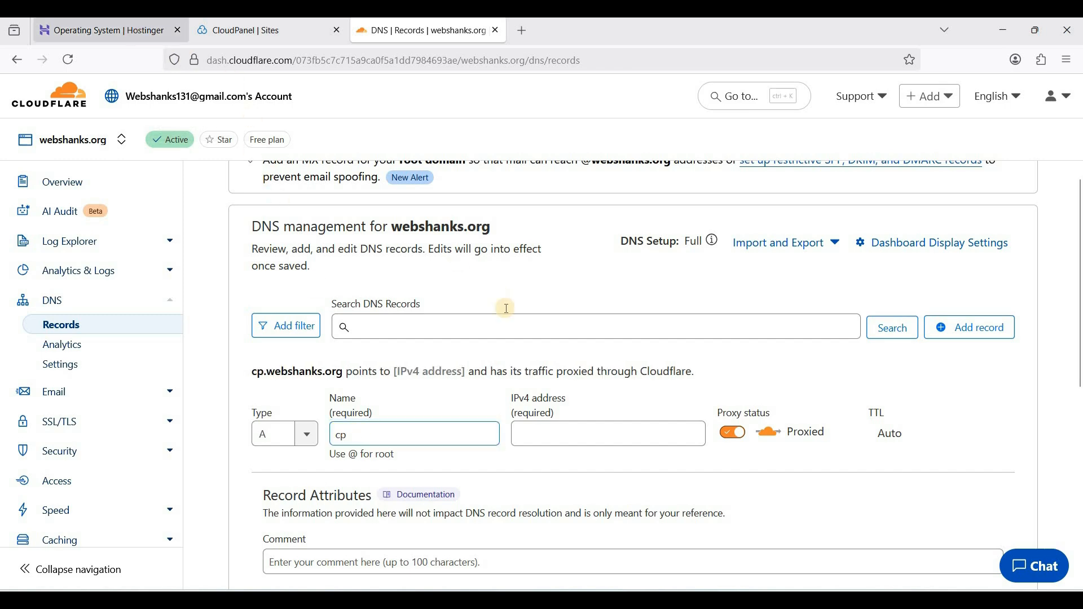
{"action": "scroll", "coordinate": [532, 380], "scroll_direction": "down", "scroll_amount": 1}
{"action": "scroll", "coordinate": [534, 384], "scroll_direction": "up", "scroll_amount": 1}
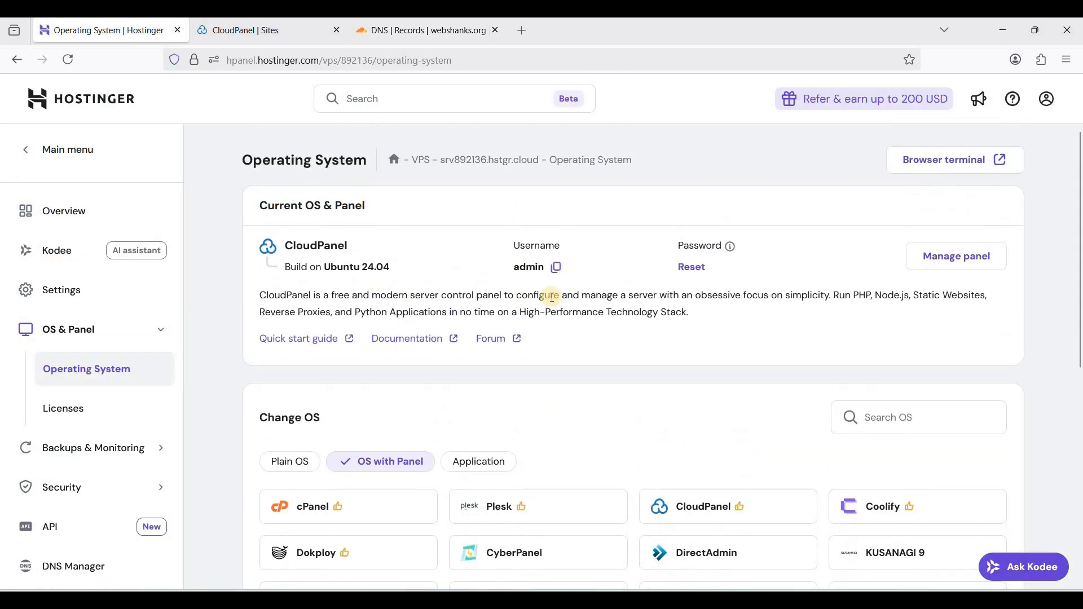
{"action": "left_click", "coordinate": [80, 301]}
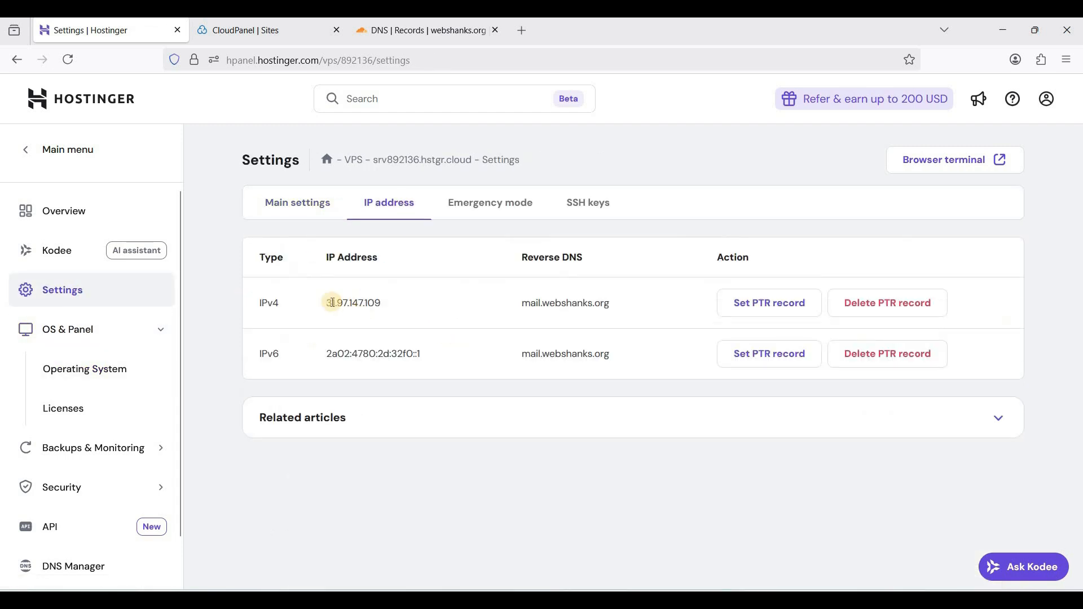
{"action": "double_click", "coordinate": [388, 303]}
{"action": "right_click", "coordinate": [367, 307]}
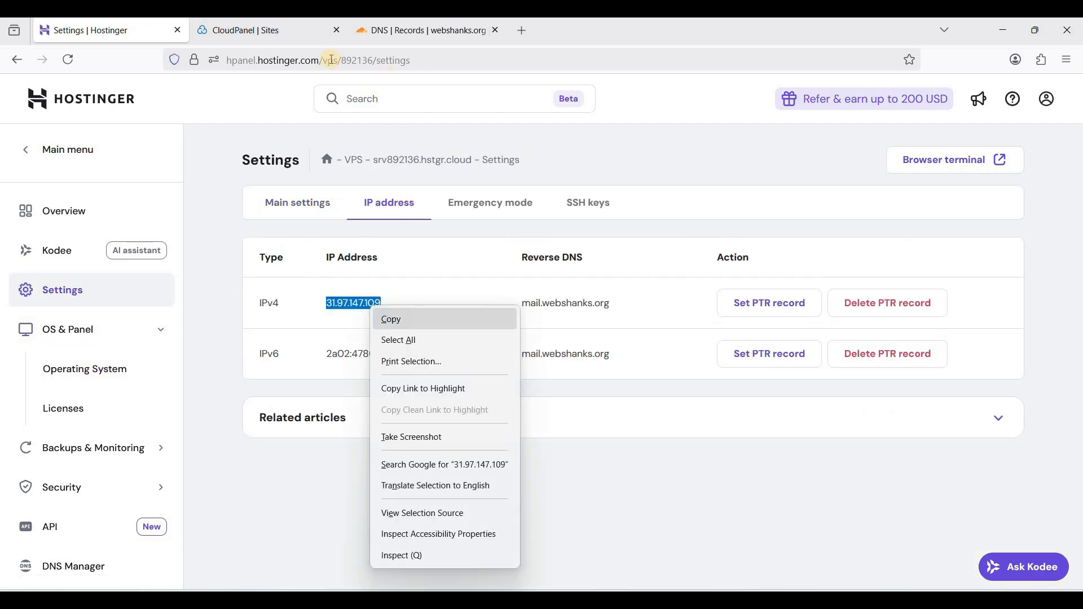
{"action": "left_click", "coordinate": [386, 317]}
Return to Cloudflare and set the new cp record's IPv4 address to 31.97.147.109
{"action": "left_click", "coordinate": [384, 31]}
{"action": "left_click", "coordinate": [538, 439]}
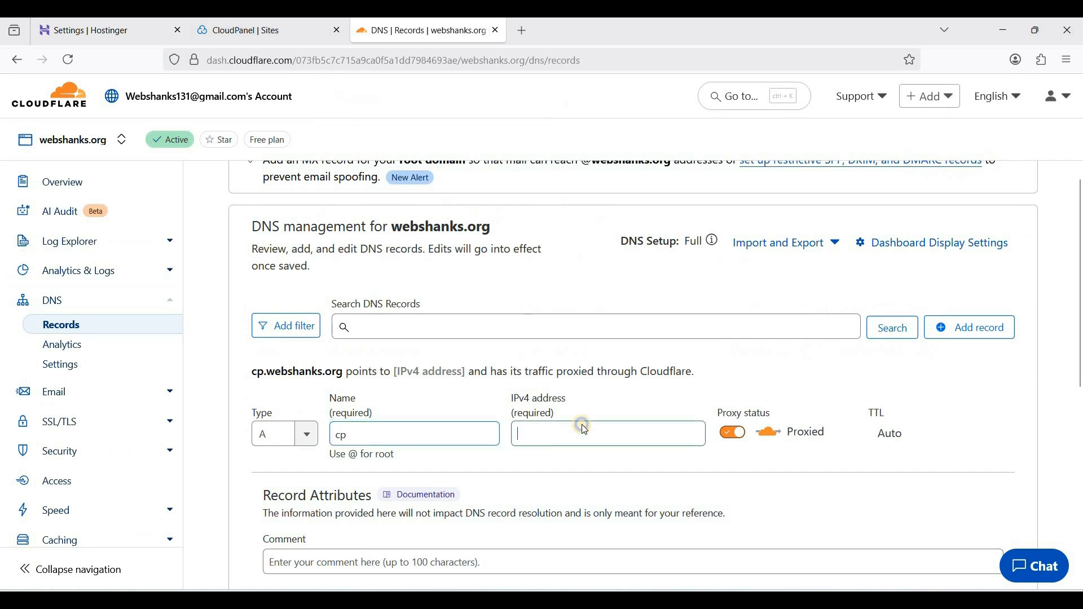
{"action": "right_click", "coordinate": [539, 434]}
{"action": "left_click", "coordinate": [584, 308]}
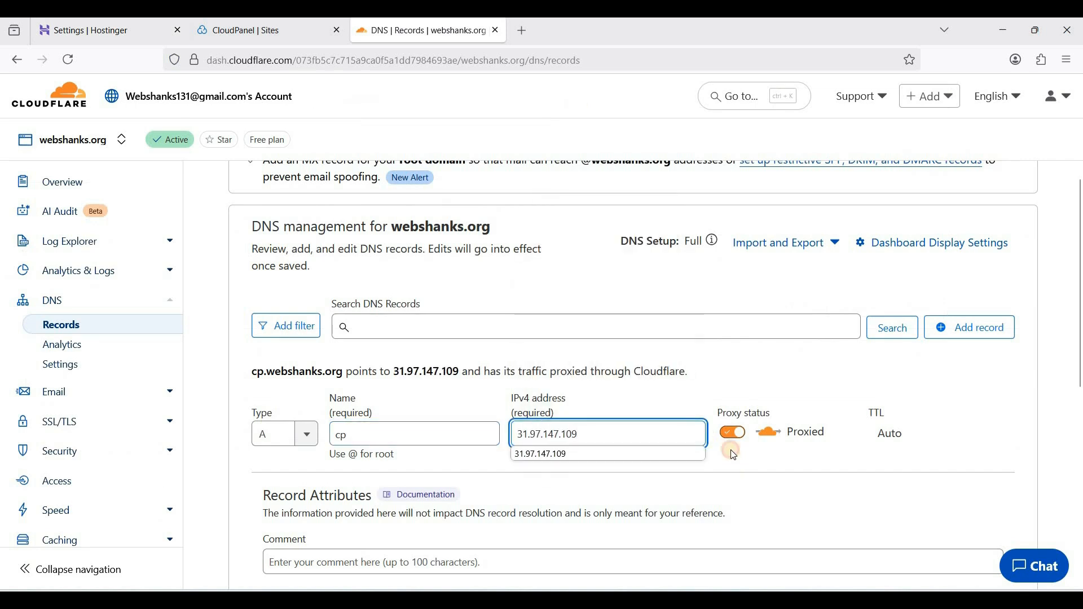
Turn off proxying for the new cp record so it is DNS only, and save the record
{"action": "left_click", "coordinate": [732, 432]}
{"action": "scroll", "coordinate": [565, 424], "scroll_direction": "down", "scroll_amount": 1}
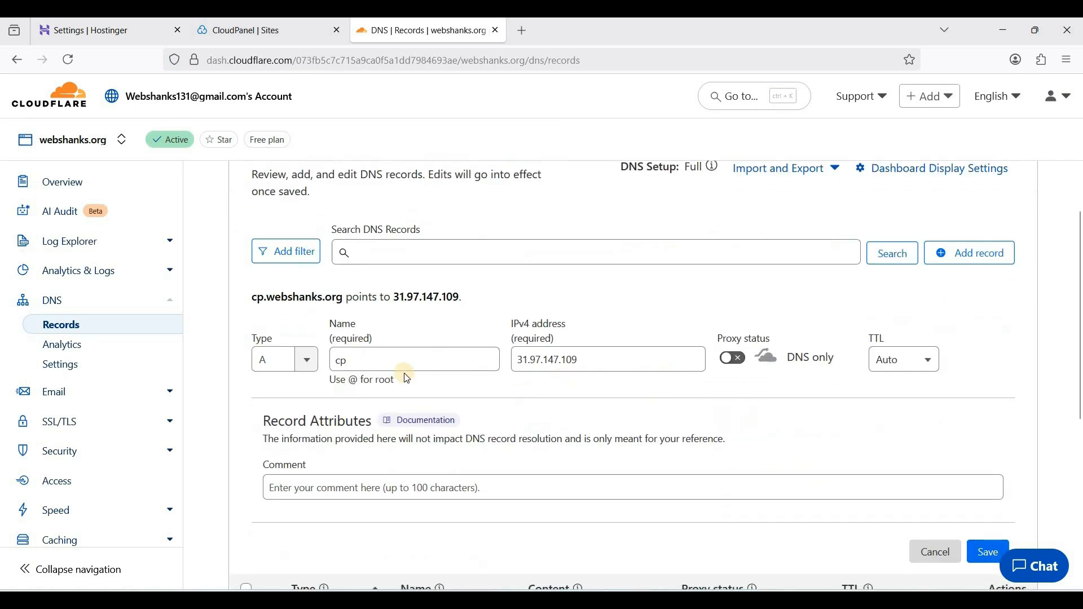
{"action": "scroll", "coordinate": [990, 489], "scroll_direction": "down", "scroll_amount": 1}
{"action": "left_click", "coordinate": [993, 487]}
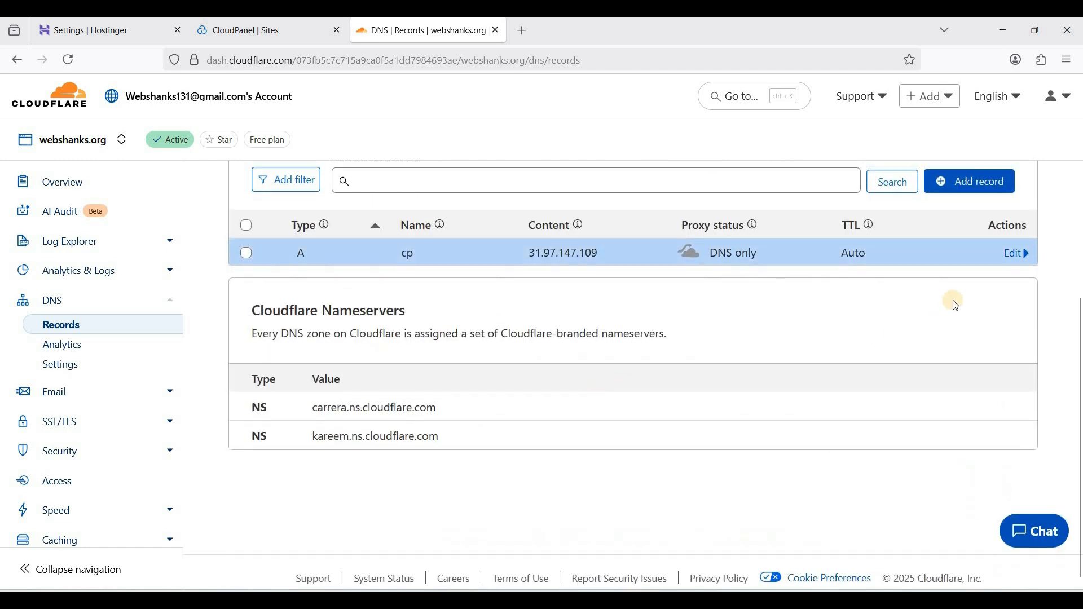
Add and save a proxied A record for the root domain (@) with the IPv4 address 31.97.147.109
{"action": "scroll", "coordinate": [957, 305], "scroll_direction": "up", "scroll_amount": 1}
{"action": "left_click", "coordinate": [965, 252]}
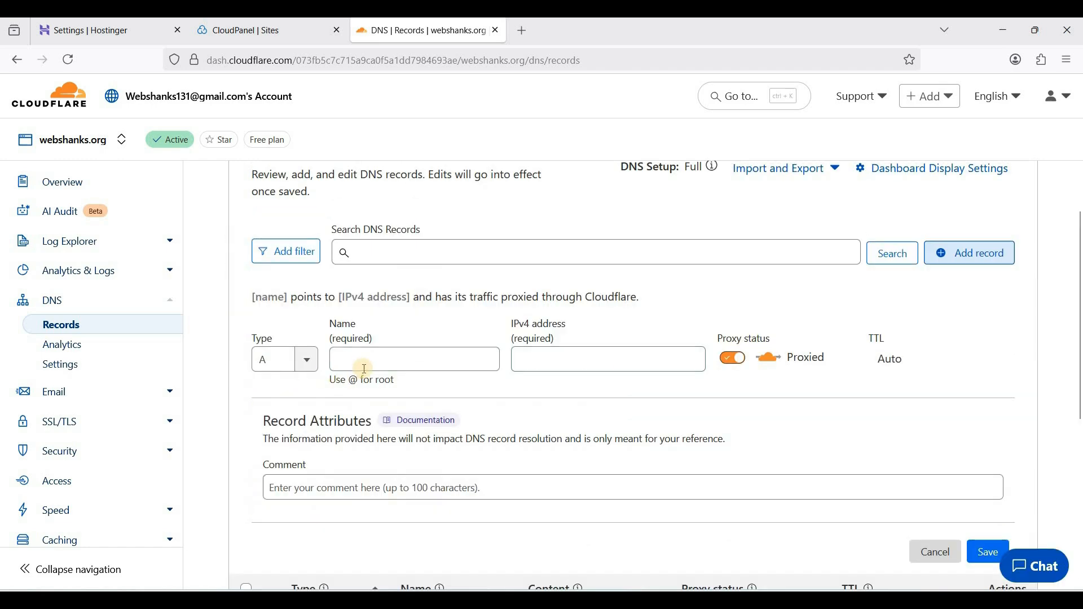
{"action": "left_click", "coordinate": [364, 367]}
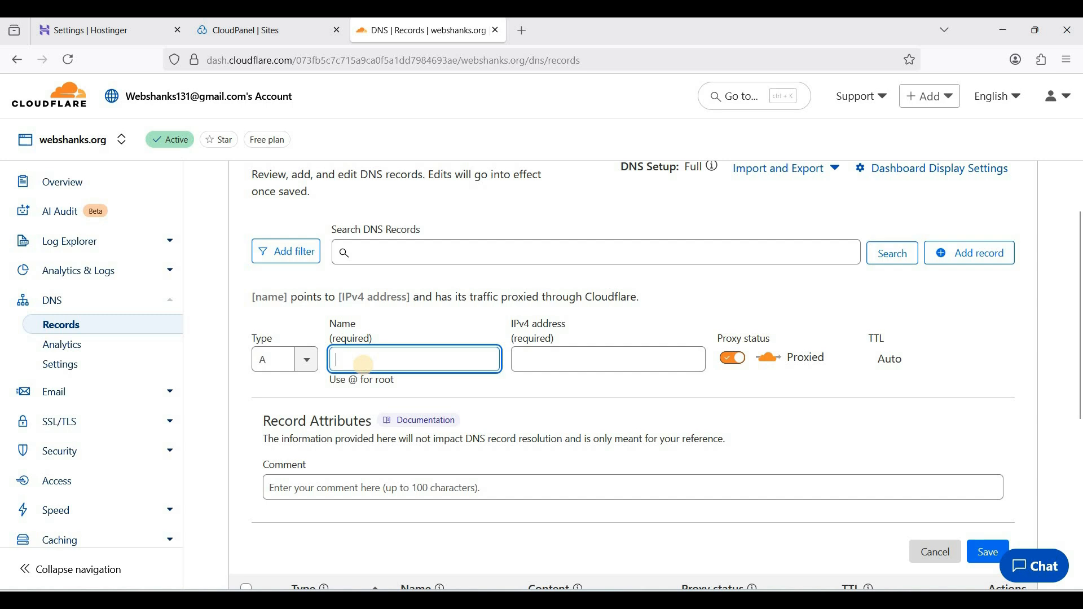
{"action": "type", "text": "@"}
{"action": "right_click", "coordinate": [584, 358]}
{"action": "left_click", "coordinate": [640, 465]}
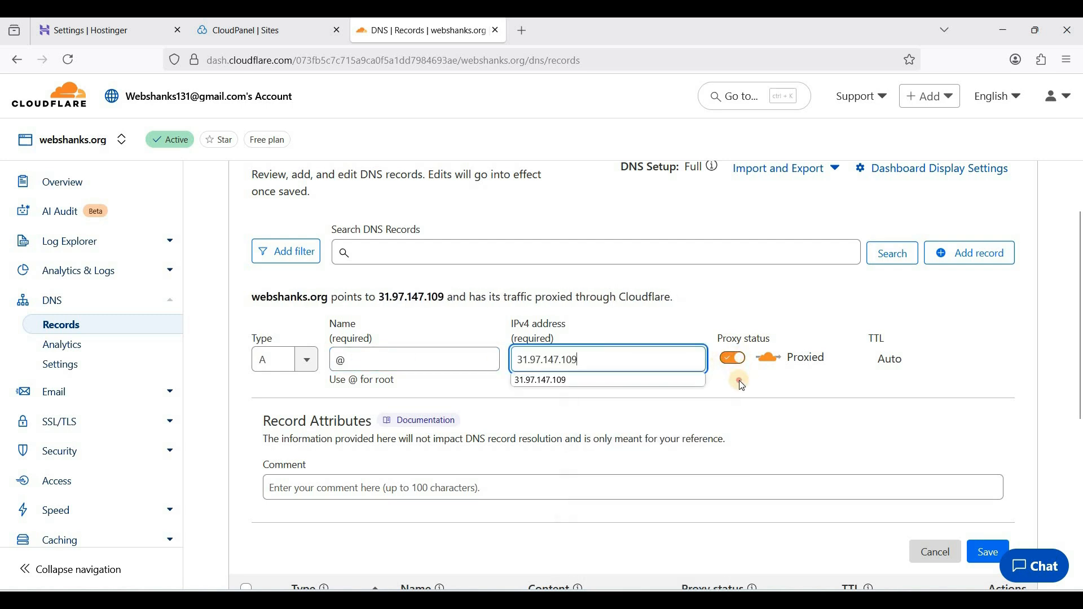
{"action": "left_click", "coordinate": [739, 381]}
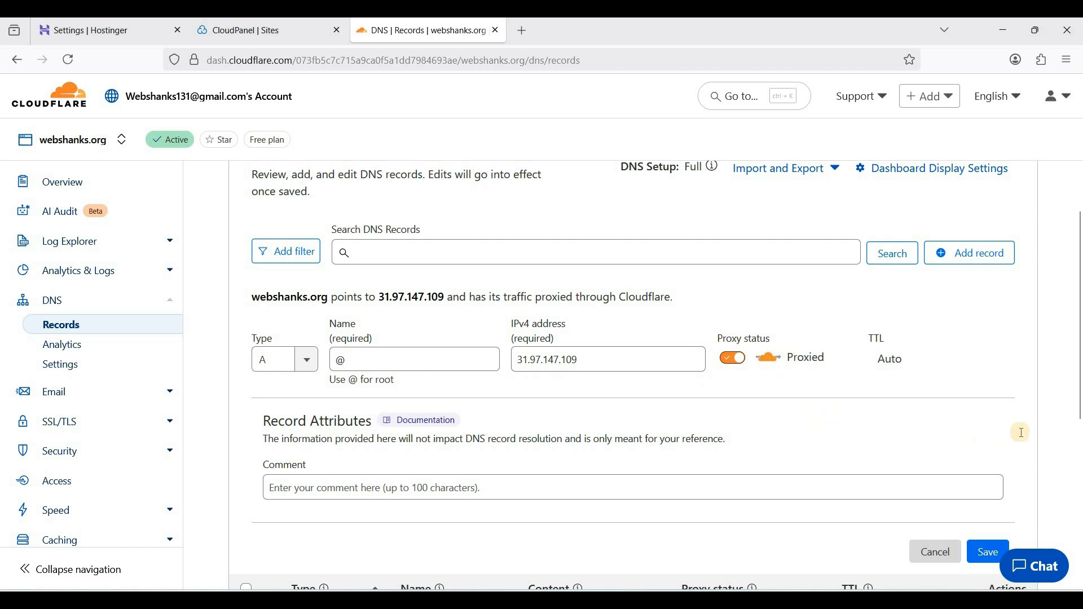
{"action": "scroll", "coordinate": [903, 417], "scroll_direction": "down", "scroll_amount": 3}
{"action": "left_click", "coordinate": [988, 403]}
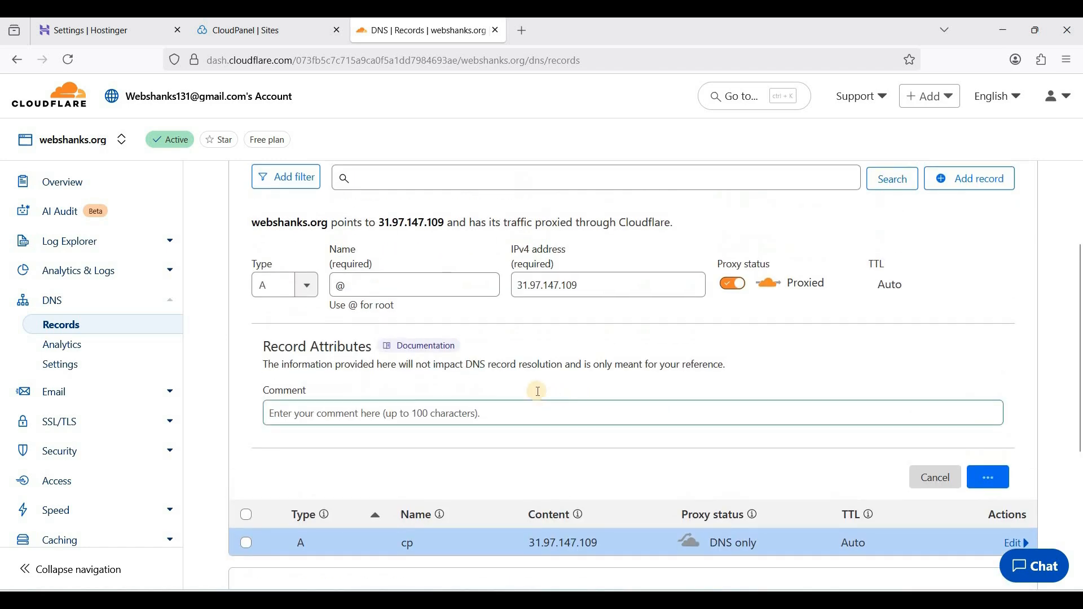
Switch to CloudPanel and save cp.webshanks.org as the panel's custom domain in the admin area's general settings
{"action": "left_click", "coordinate": [262, 33]}
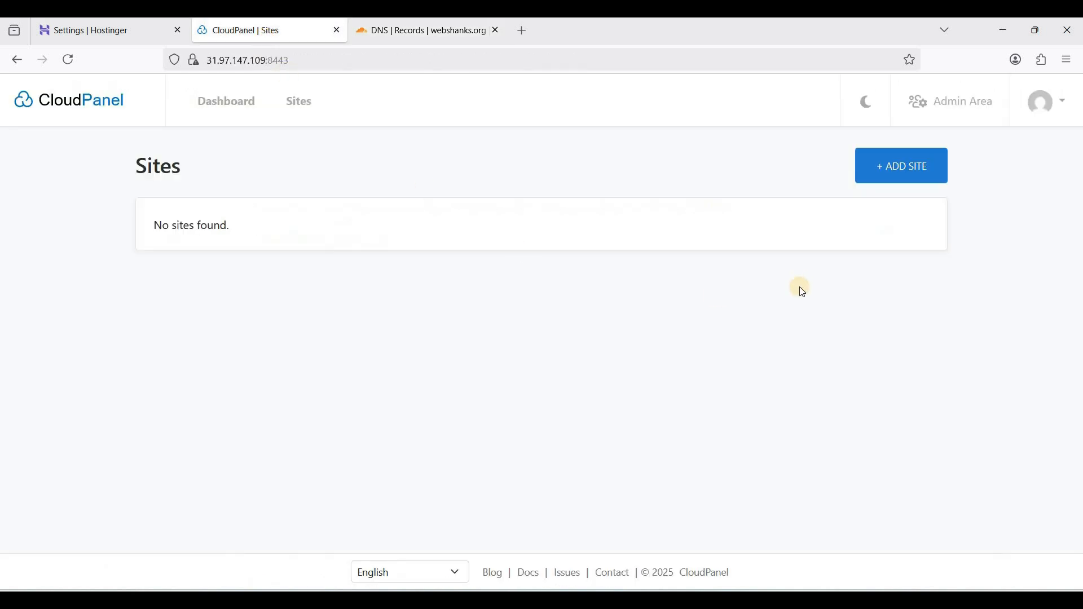
{"action": "left_click", "coordinate": [957, 115]}
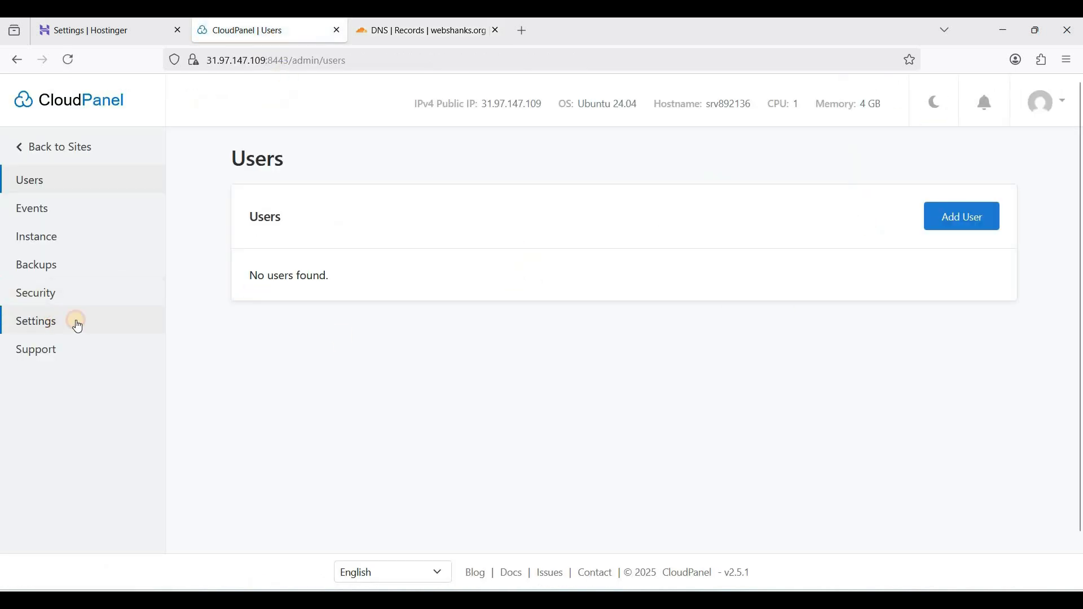
{"action": "left_click", "coordinate": [75, 322]}
{"action": "left_click", "coordinate": [350, 369]}
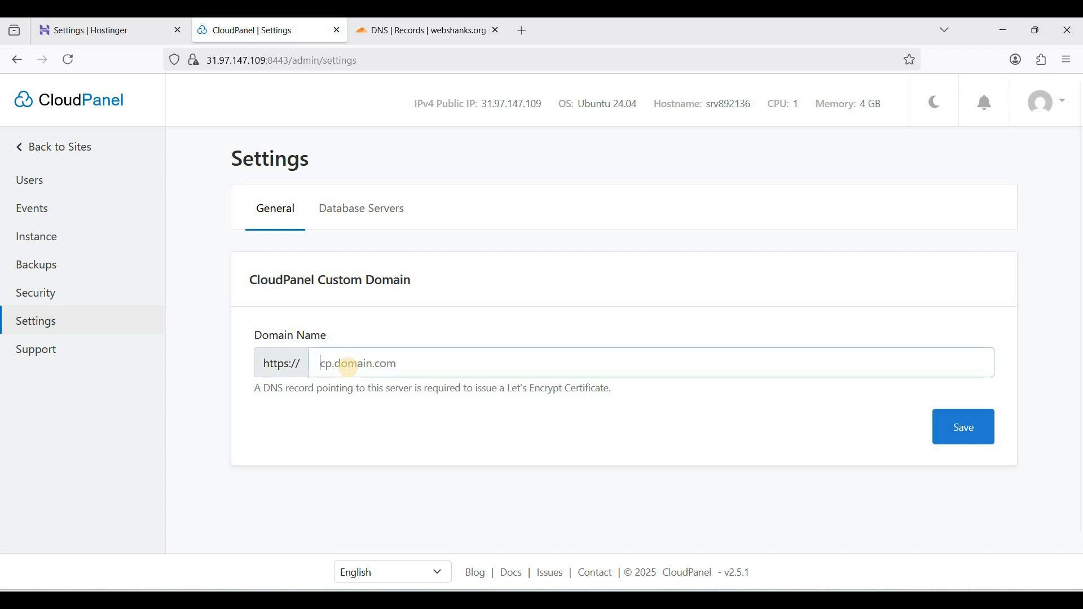
{"action": "type", "text": "cp.webshanks.org"}
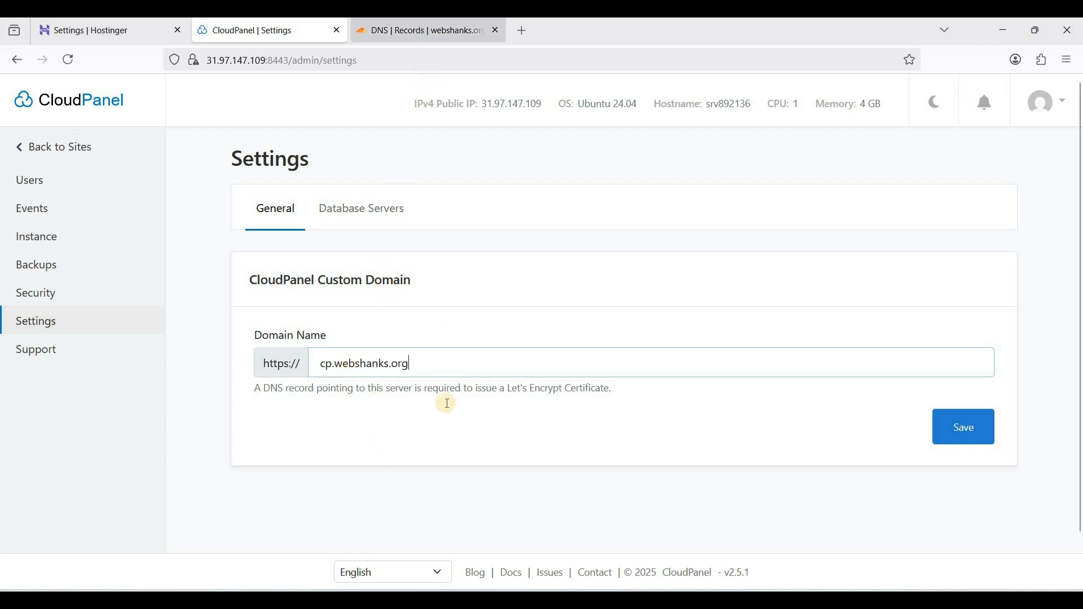
{"action": "key", "text": "ctrl+Tab"}
{"action": "scroll", "coordinate": [442, 424], "scroll_direction": "down", "scroll_amount": 3}
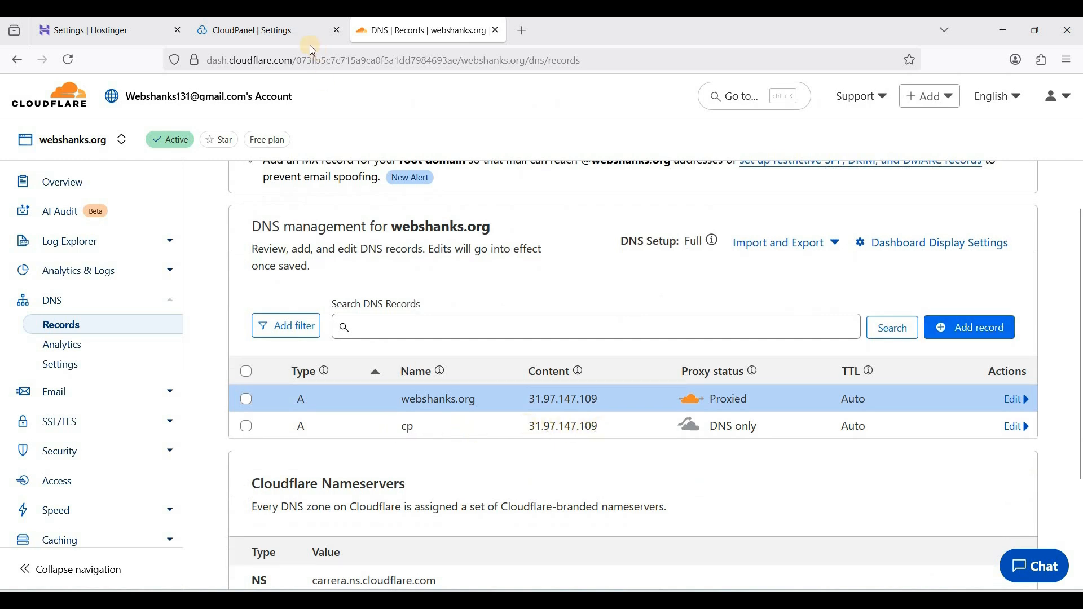
{"action": "left_click", "coordinate": [290, 33]}
{"action": "left_click", "coordinate": [962, 429]}
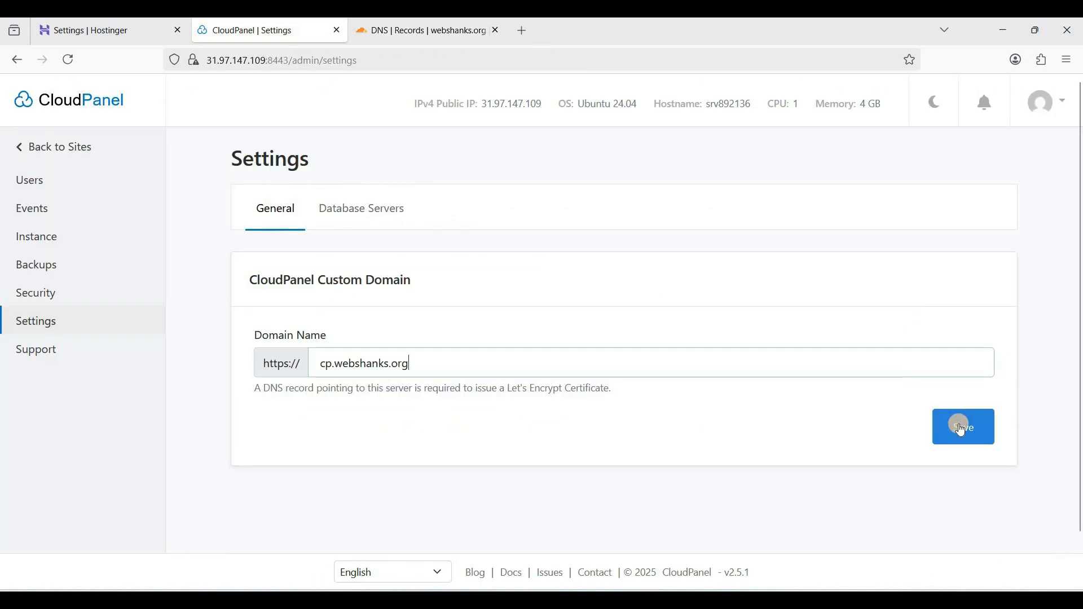
{"action": "key", "text": "ctrl+a"}
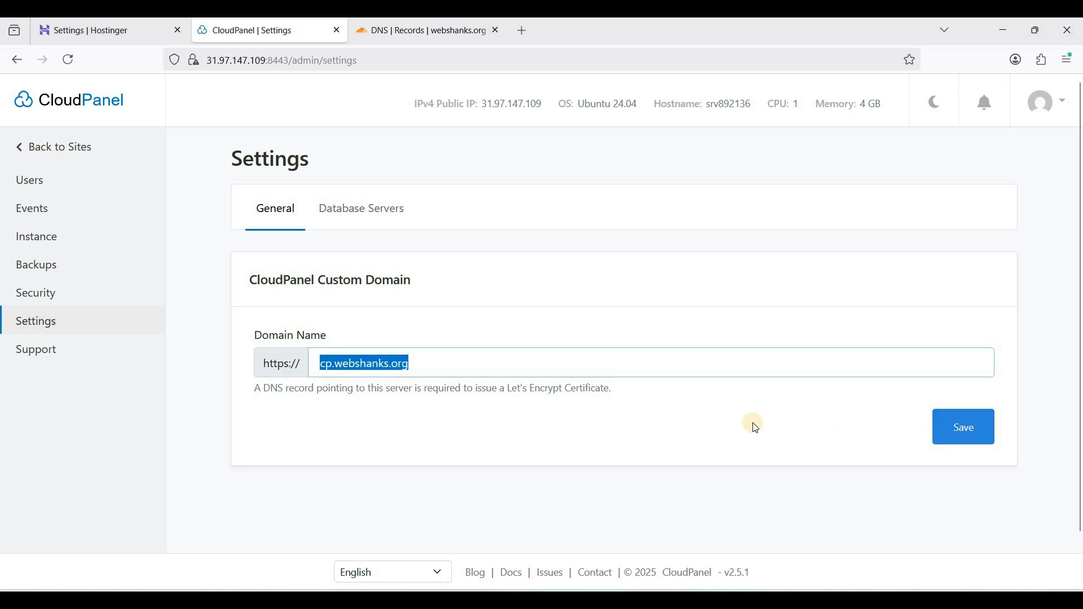
{"action": "key", "text": "Return"}
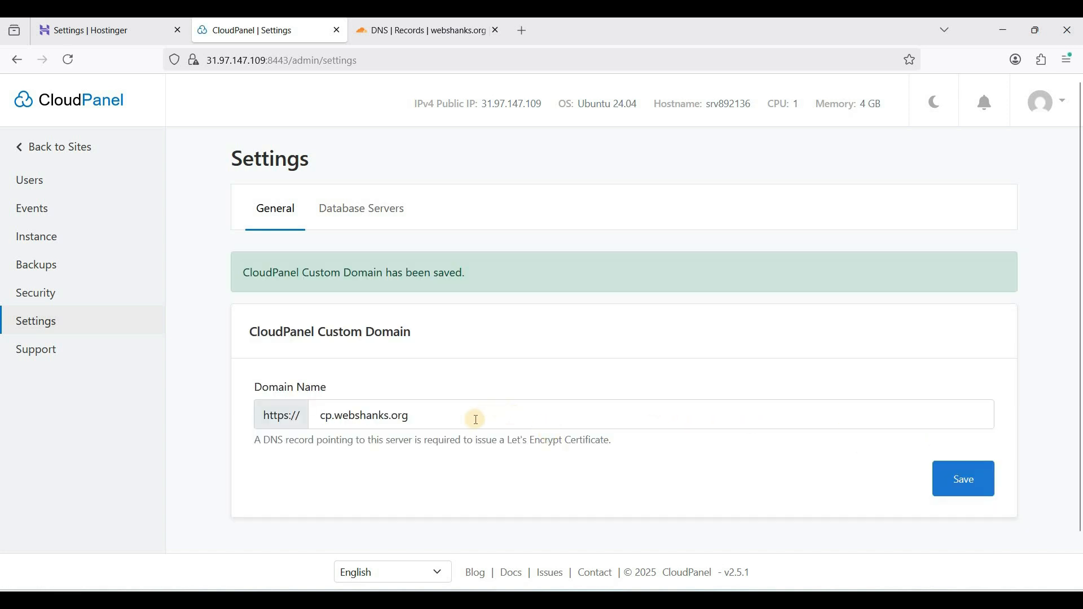
Copy the saved custom domain and open CloudPanel at cp.webshanks.org
{"action": "triple_click", "coordinate": [317, 412]}
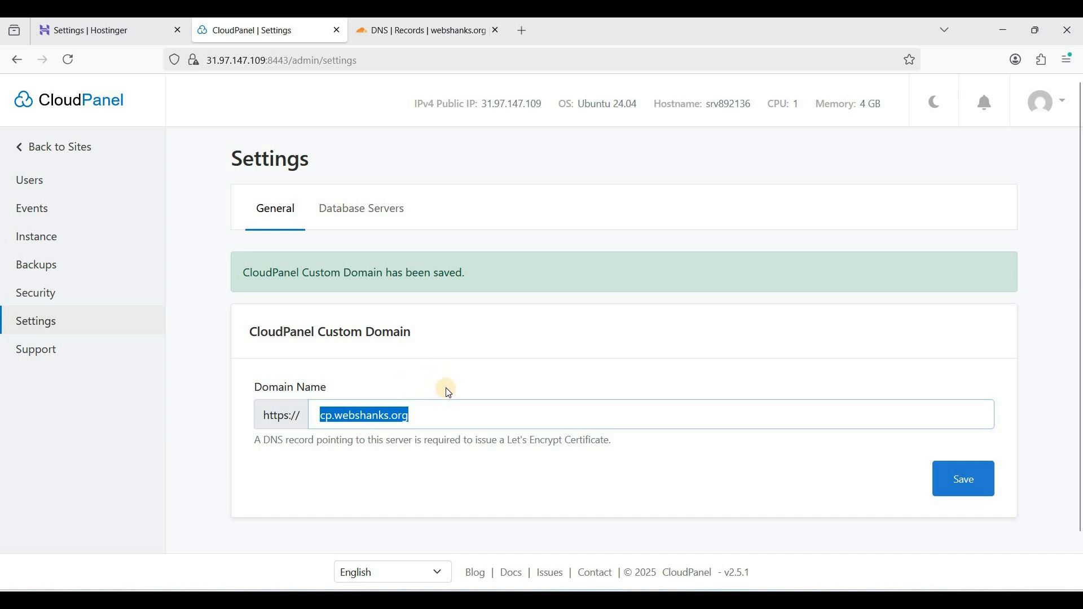
{"action": "left_click", "coordinate": [340, 60]}
{"action": "right_click", "coordinate": [340, 63]}
{"action": "left_click", "coordinate": [387, 208]}
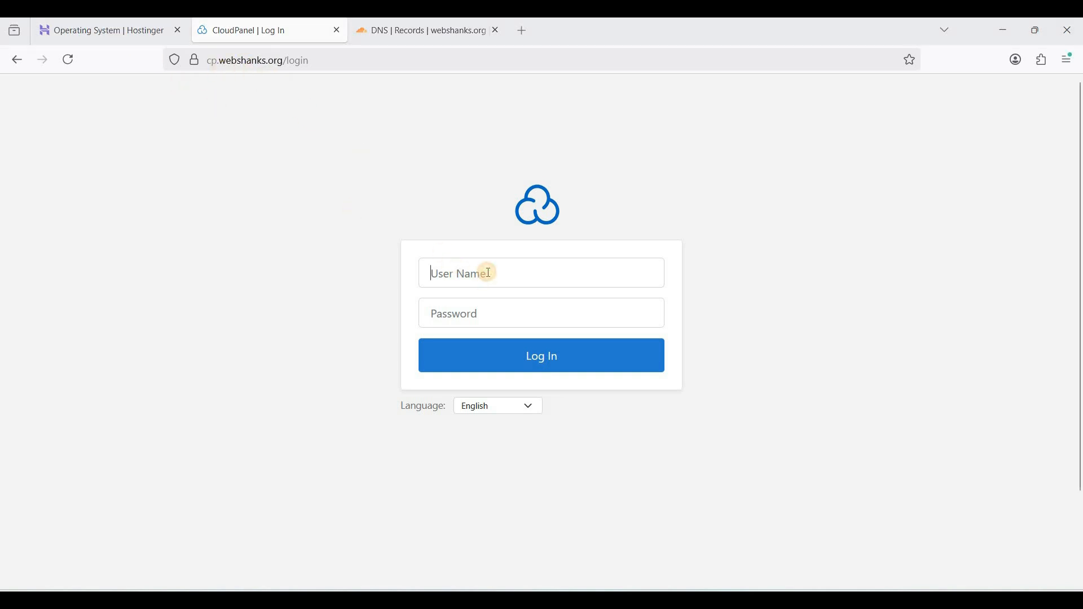
Log in to CloudPanel on the custom domain as admin with the copied panel password
{"action": "left_click", "coordinate": [489, 273]}
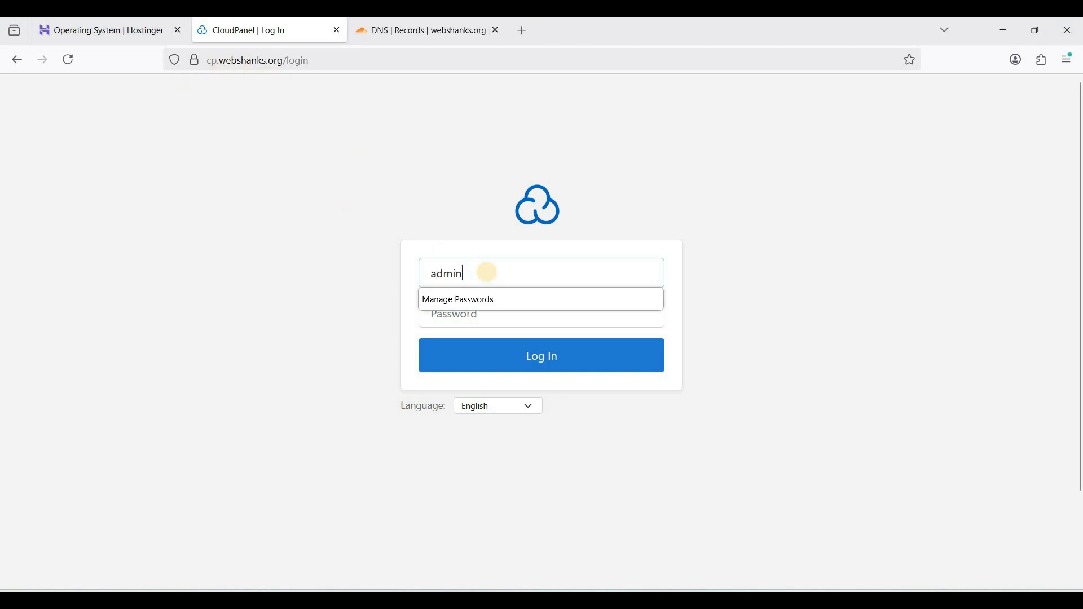
{"action": "key", "text": "Tab"}
{"action": "key", "text": "ctrl+v"}
{"action": "left_click", "coordinate": [519, 362]}
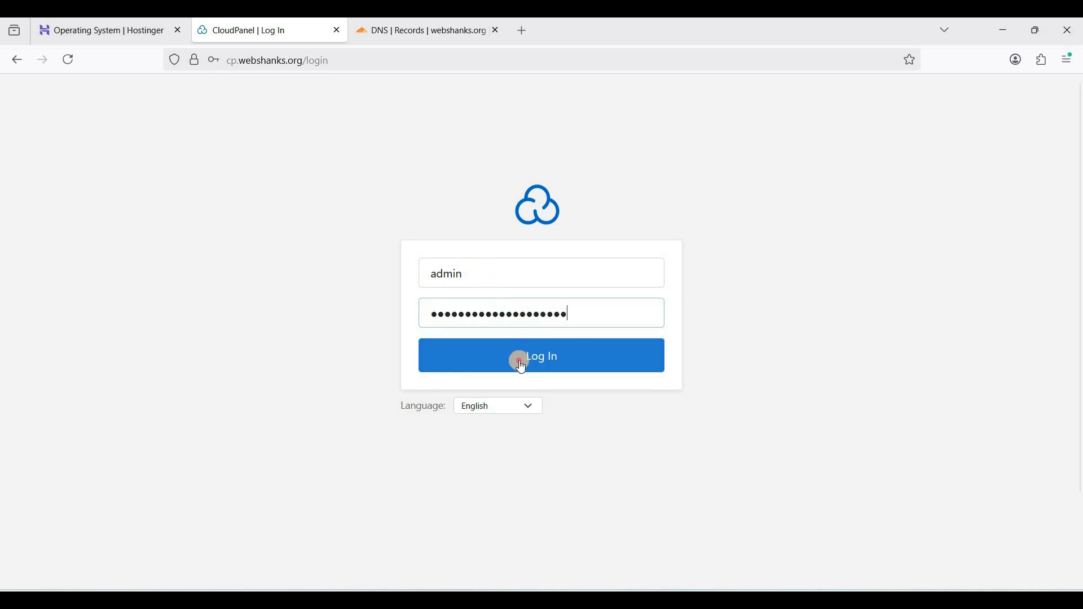
{"action": "left_click", "coordinate": [408, 203]}
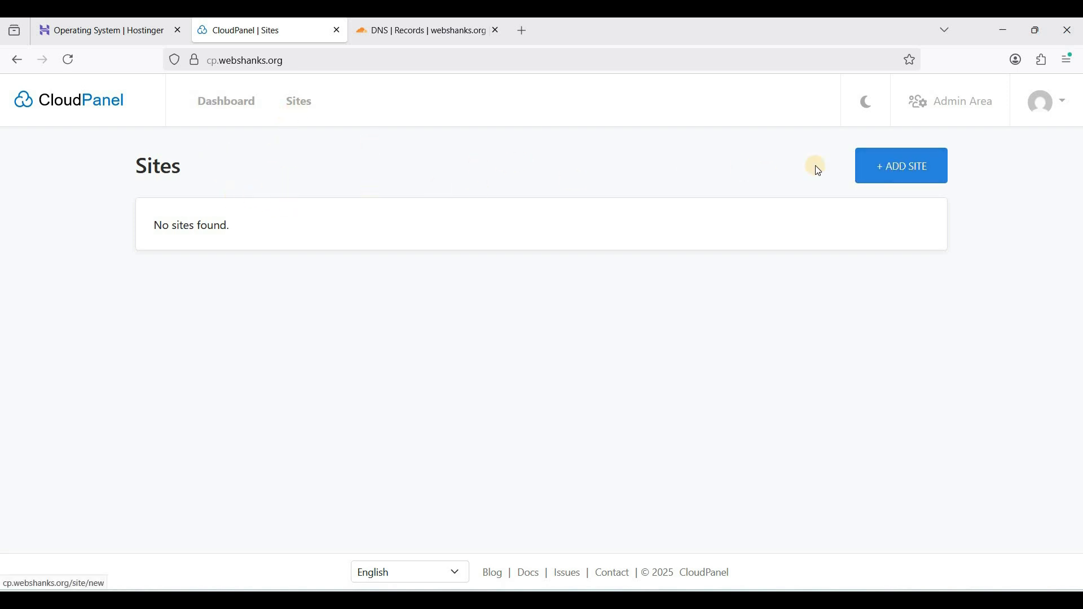
Start adding a new site in CloudPanel, look through the available site types and choose WordPress
{"action": "left_click", "coordinate": [905, 163]}
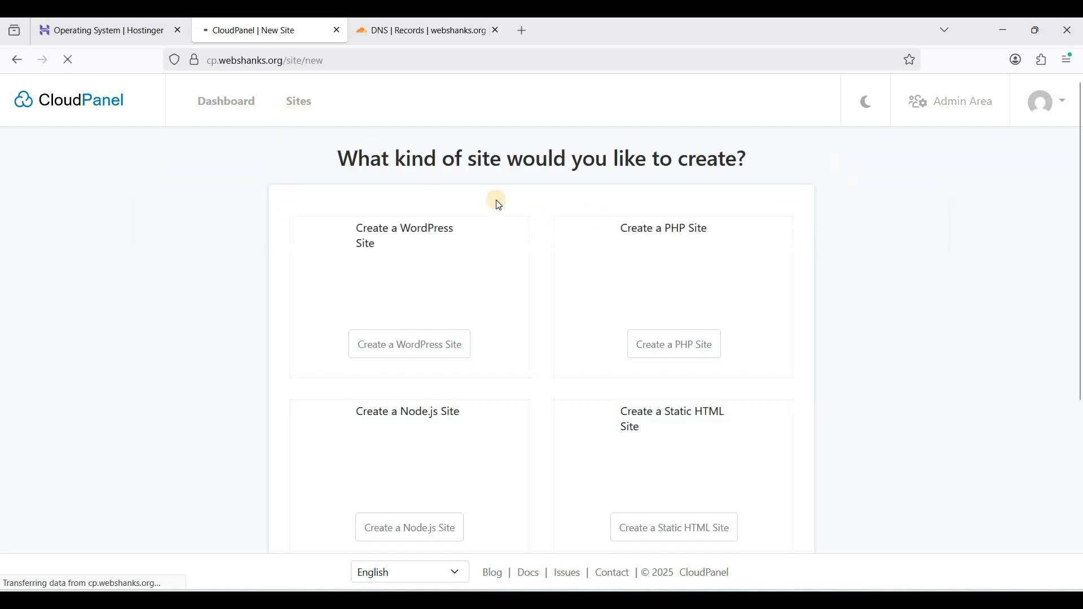
{"action": "scroll", "coordinate": [476, 237], "scroll_direction": "down", "scroll_amount": 2}
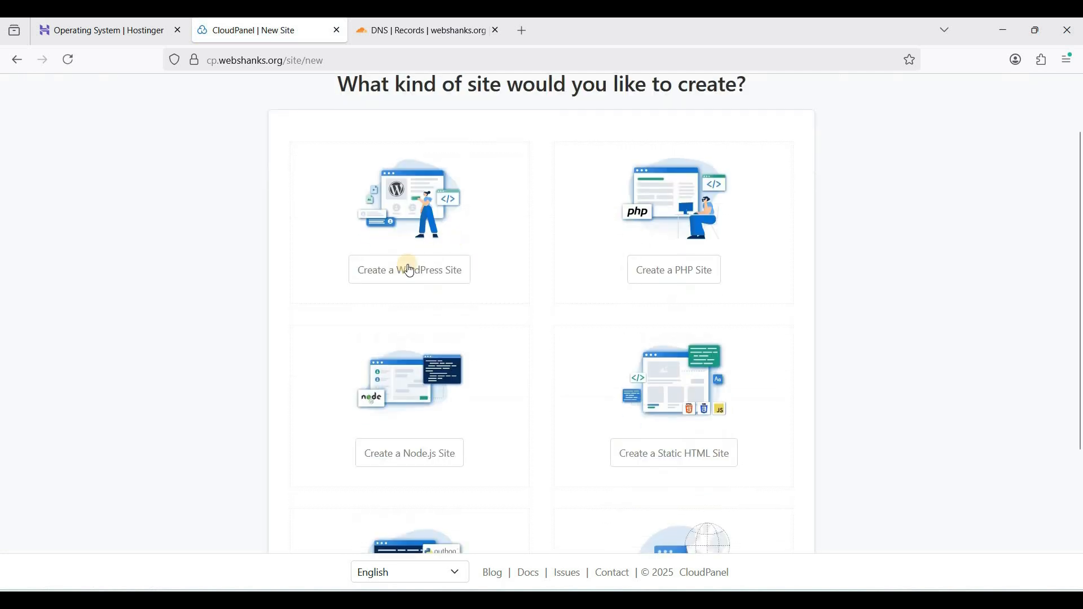
{"action": "scroll", "coordinate": [485, 260], "scroll_direction": "up", "scroll_amount": 2}
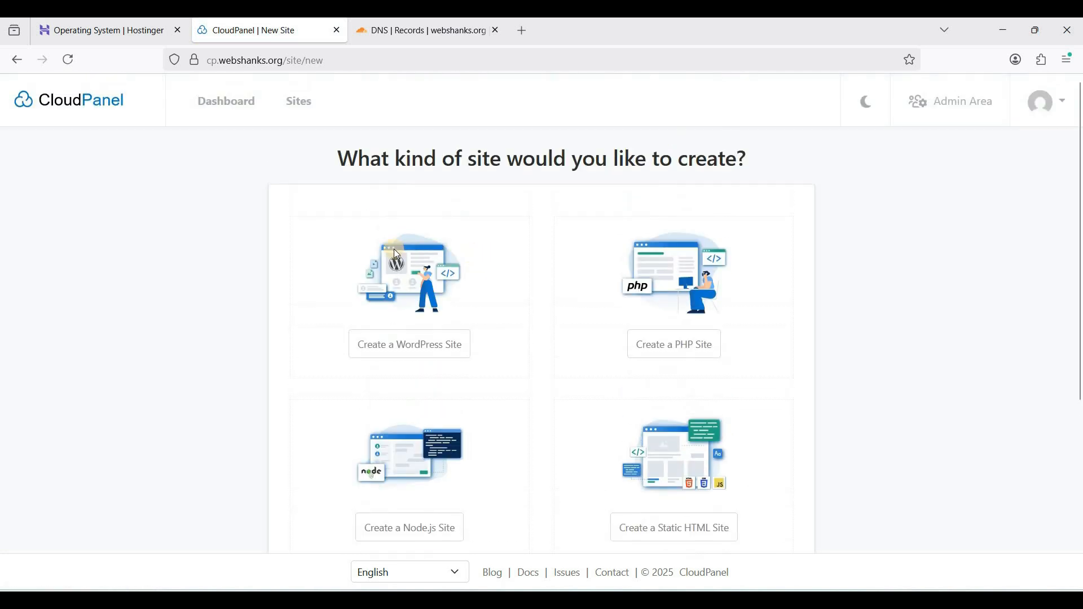
{"action": "scroll", "coordinate": [396, 254], "scroll_direction": "down", "scroll_amount": 2}
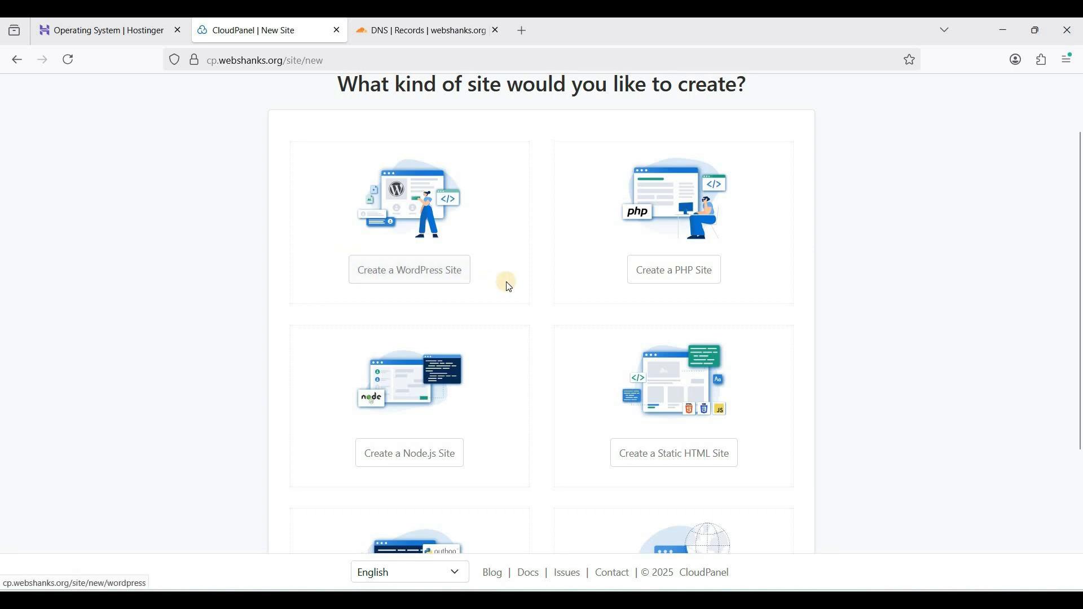
{"action": "scroll", "coordinate": [508, 285], "scroll_direction": "down", "scroll_amount": 4}
{"action": "scroll", "coordinate": [502, 288], "scroll_direction": "up", "scroll_amount": 2}
{"action": "scroll", "coordinate": [463, 367], "scroll_direction": "down", "scroll_amount": 2}
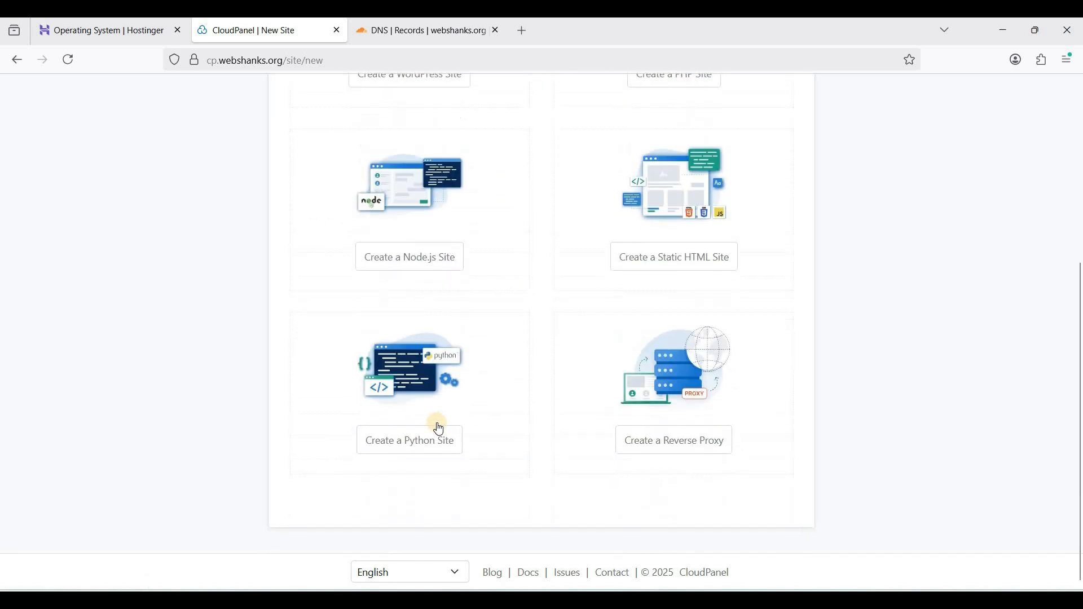
{"action": "scroll", "coordinate": [435, 441], "scroll_direction": "up", "scroll_amount": 1}
{"action": "scroll", "coordinate": [496, 410], "scroll_direction": "up", "scroll_amount": 3}
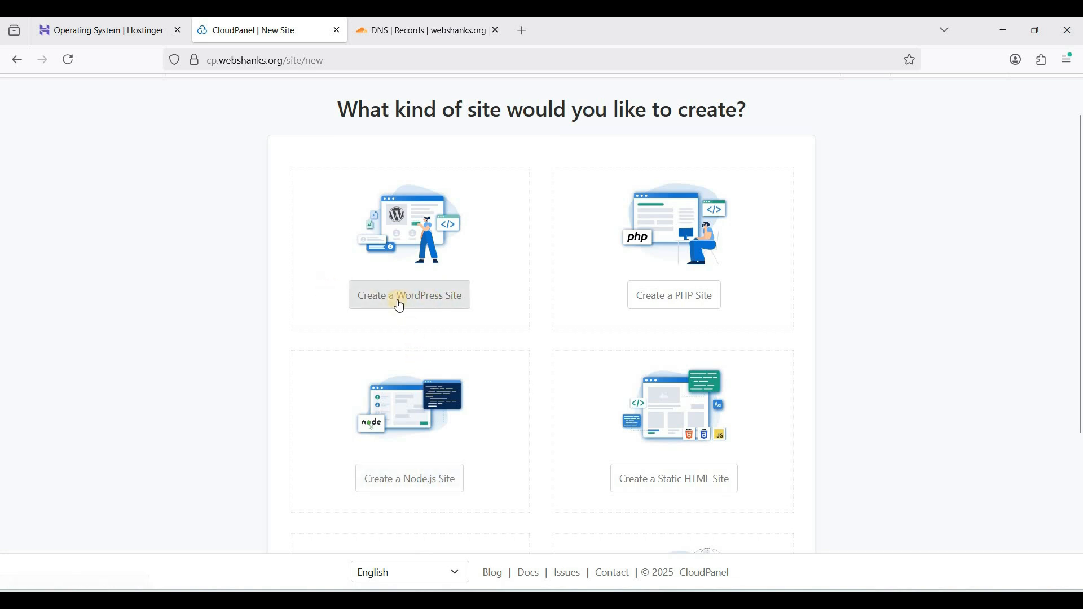
{"action": "left_click", "coordinate": [312, 301]}
Set the new WordPress site's domain name to webshanks.org and its title to "How to Host Your Website on Hostinger"
{"action": "left_click", "coordinate": [378, 244]}
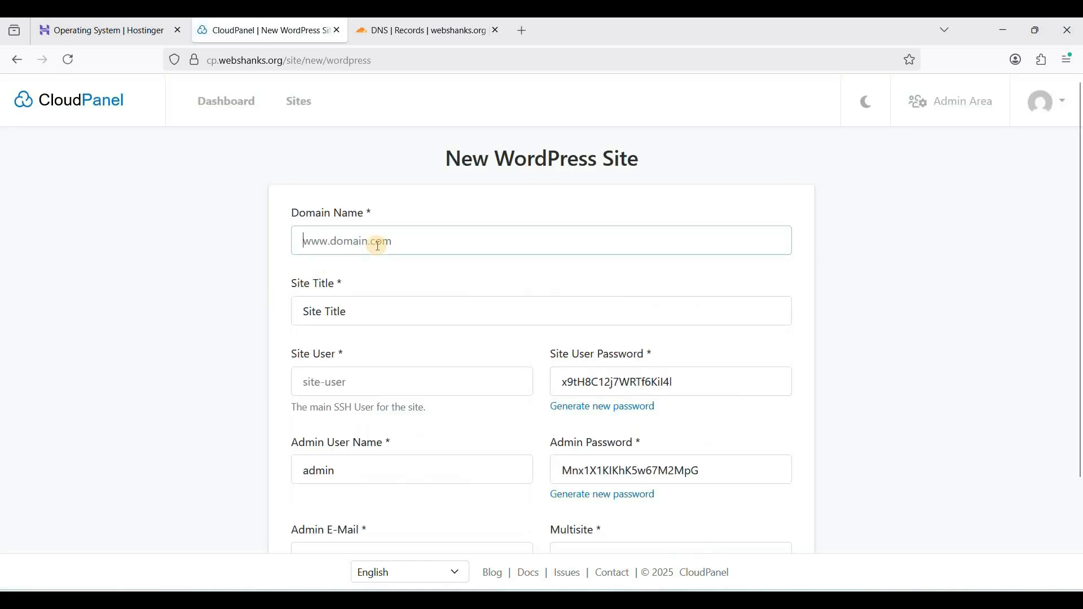
{"action": "type", "text": "webshanks.org"}
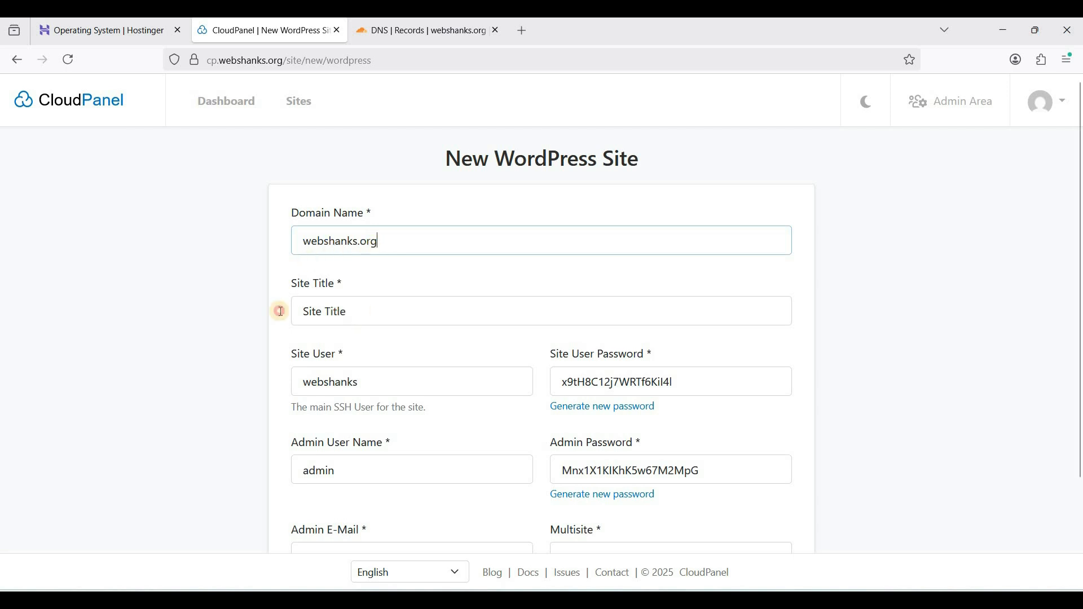
{"action": "left_click_drag", "start_coordinate": [295, 311], "coordinate": [372, 311]}
{"action": "type", "text": "How"}
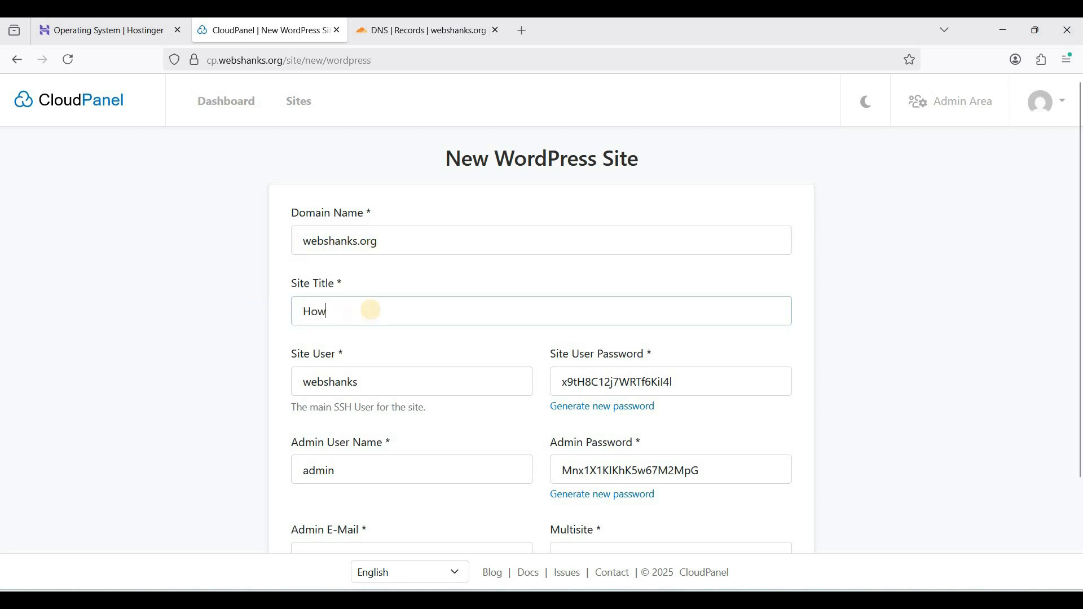
{"action": "type", "text": " to Host Your Website on Hostinger"}
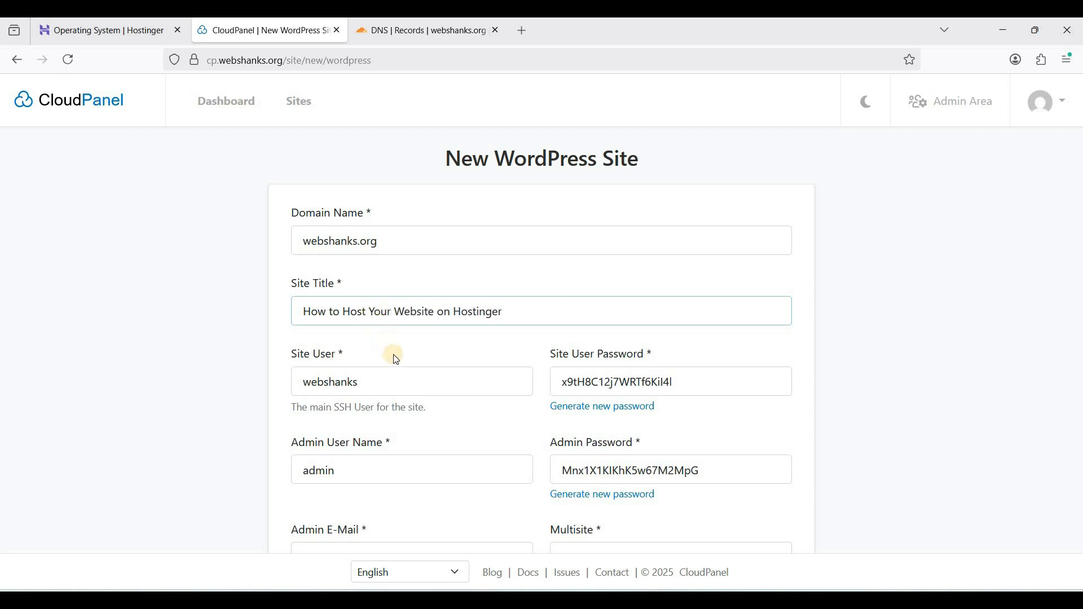
Check the generated site user password and create the WordPress site with the prefilled credentials and Multisite set to No
{"action": "scroll", "coordinate": [391, 355], "scroll_direction": "down", "scroll_amount": 1}
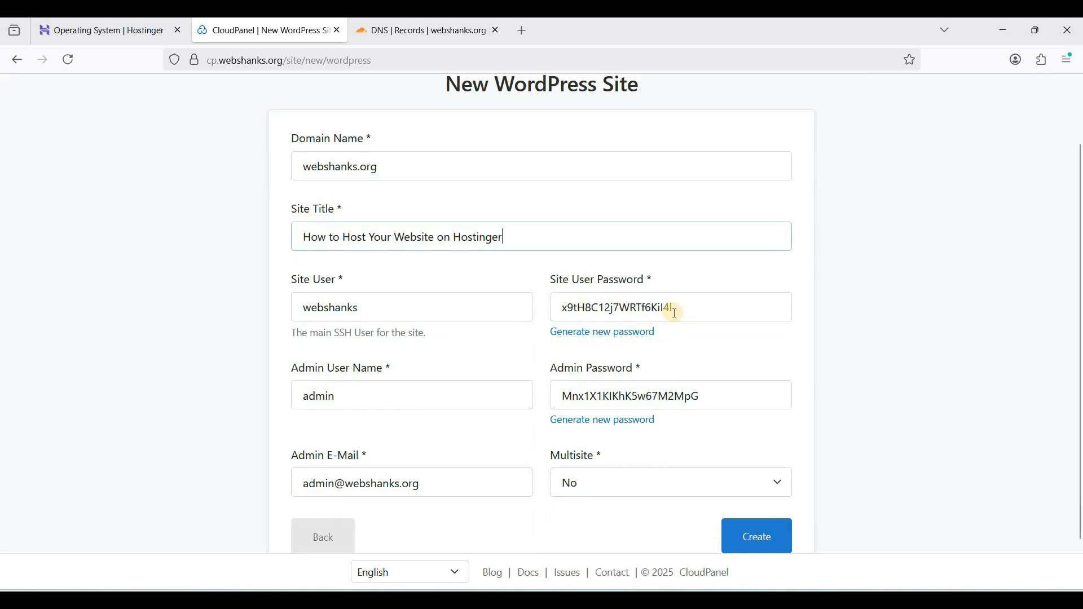
{"action": "double_click", "coordinate": [672, 314]}
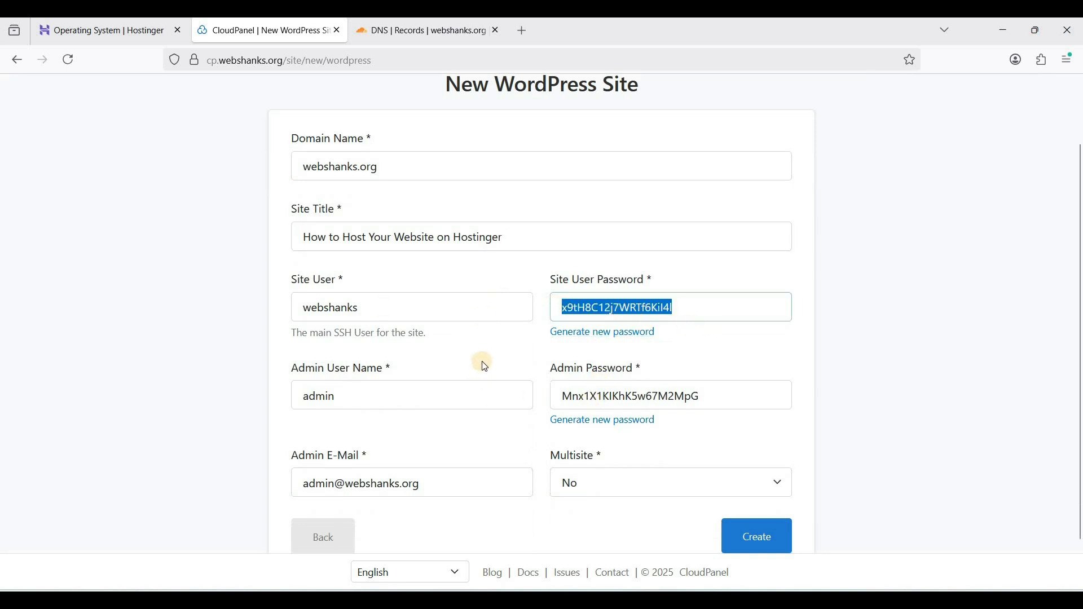
{"action": "scroll", "coordinate": [592, 423], "scroll_direction": "down", "scroll_amount": 1}
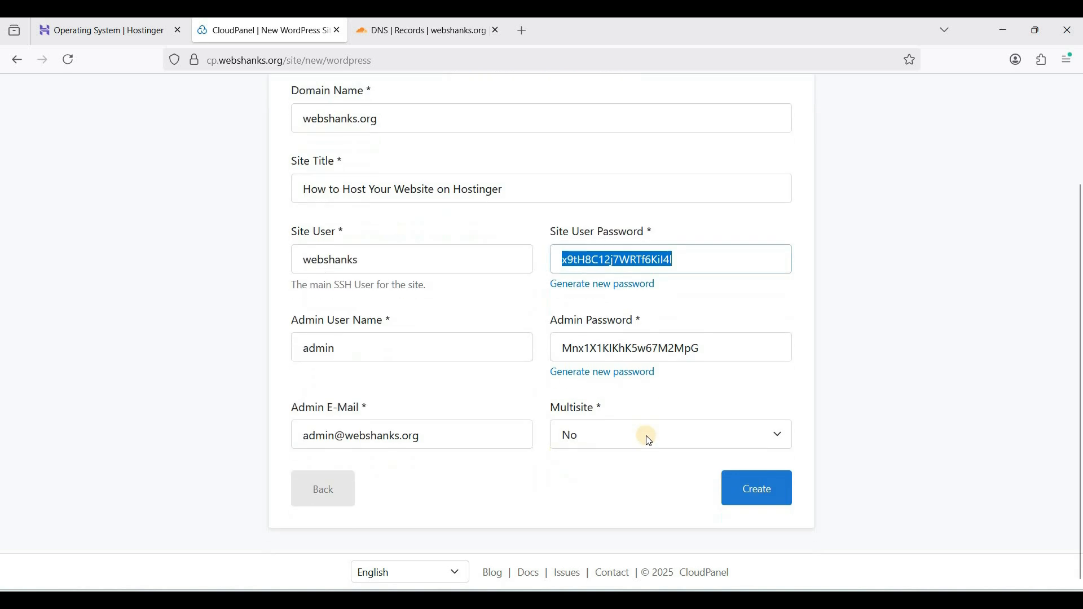
{"action": "left_click", "coordinate": [764, 493]}
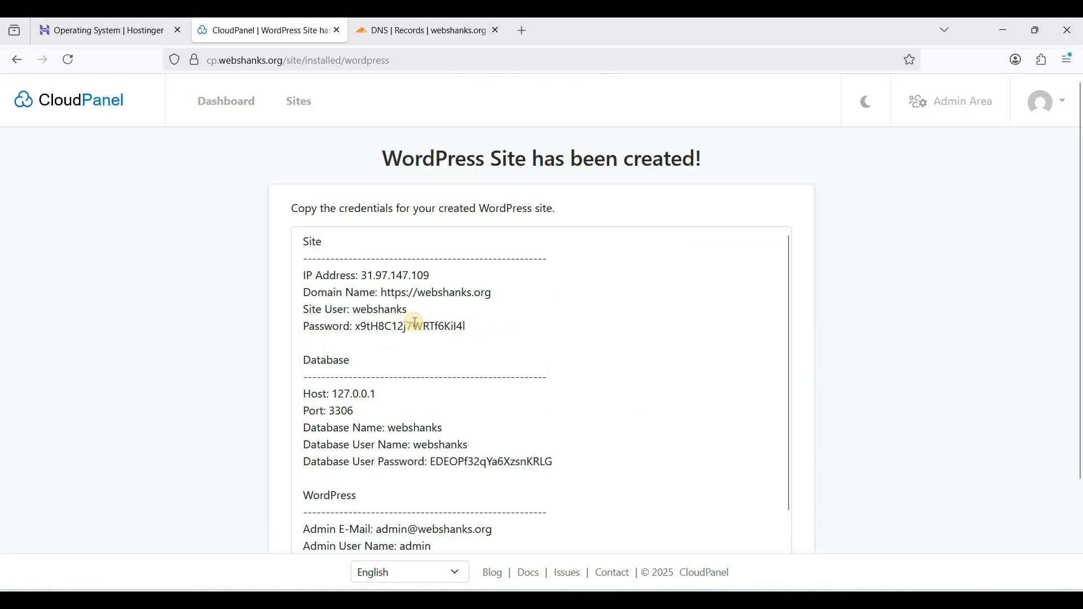
Review the site, database and WordPress credentials of the newly created site
{"action": "scroll", "coordinate": [453, 318], "scroll_direction": "down", "scroll_amount": 1}
{"action": "scroll", "coordinate": [454, 318], "scroll_direction": "down", "scroll_amount": 1}
{"action": "scroll", "coordinate": [467, 332], "scroll_direction": "down", "scroll_amount": 2}
{"action": "scroll", "coordinate": [429, 327], "scroll_direction": "up", "scroll_amount": 2}
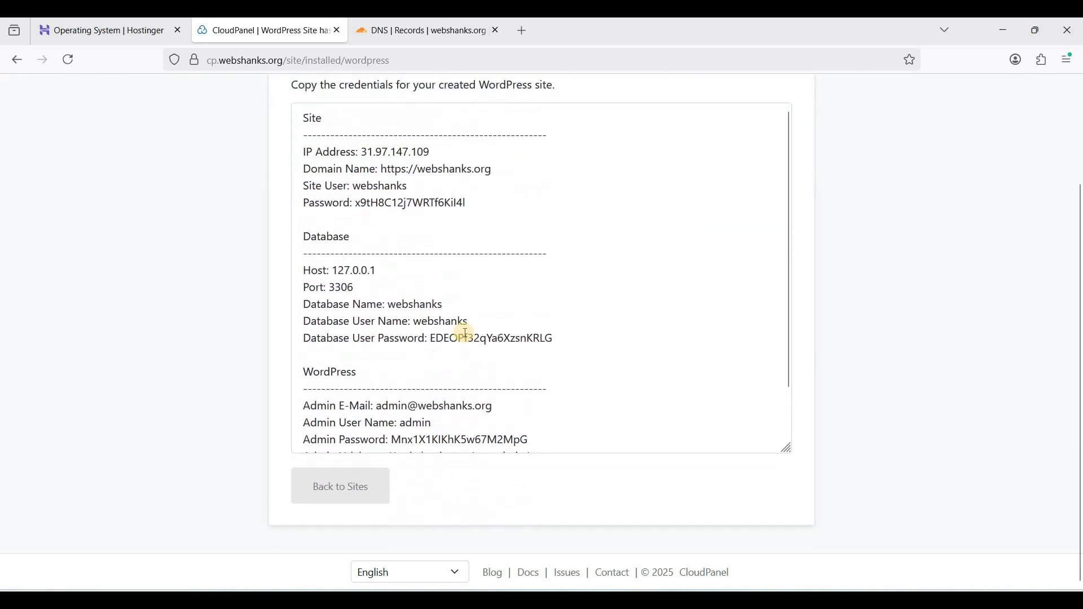
Select the full credentials text of the created WordPress site, leave the page for the sites list and open the webshanks.org site
{"action": "scroll", "coordinate": [495, 360], "scroll_direction": "down", "scroll_amount": 1}
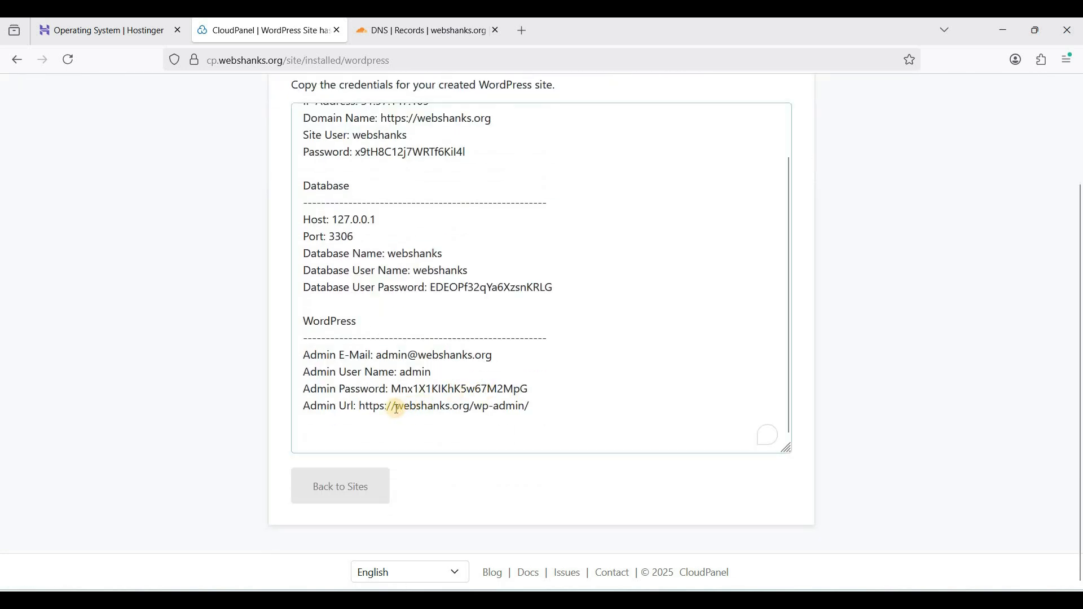
{"action": "key", "text": "ctrl+a"}
{"action": "scroll", "coordinate": [439, 283], "scroll_direction": "up", "scroll_amount": 1}
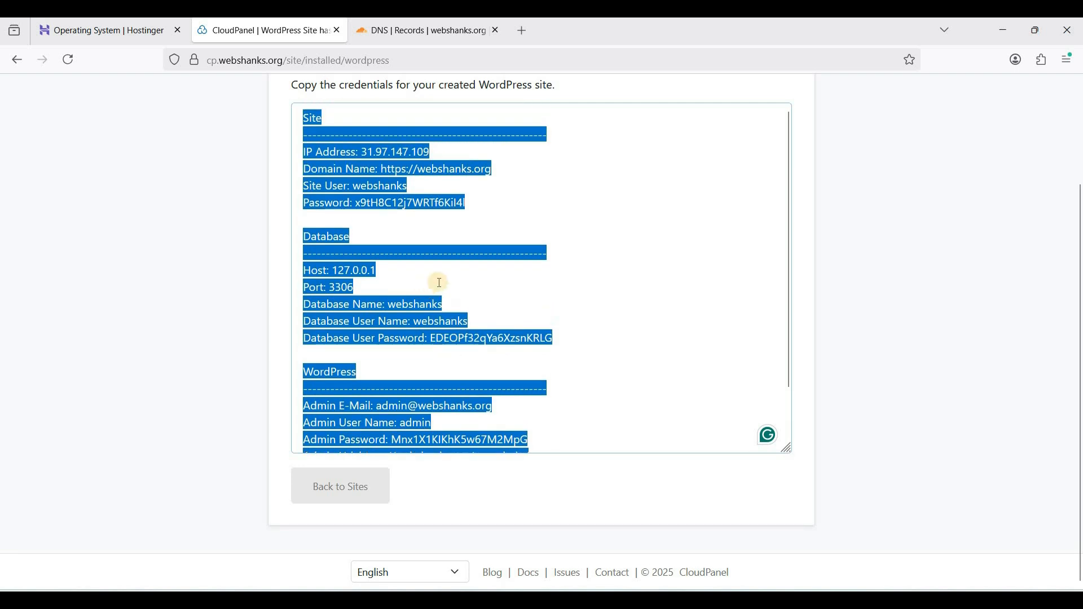
{"action": "left_click", "coordinate": [463, 301]}
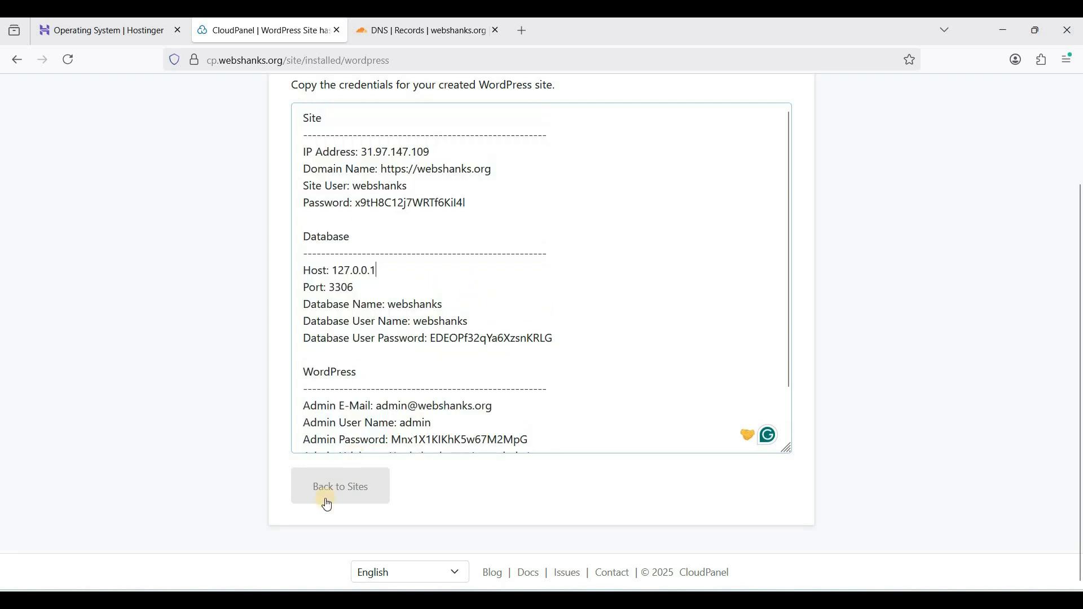
{"action": "scroll", "coordinate": [399, 446], "scroll_direction": "down", "scroll_amount": 1}
{"action": "left_click", "coordinate": [332, 483]}
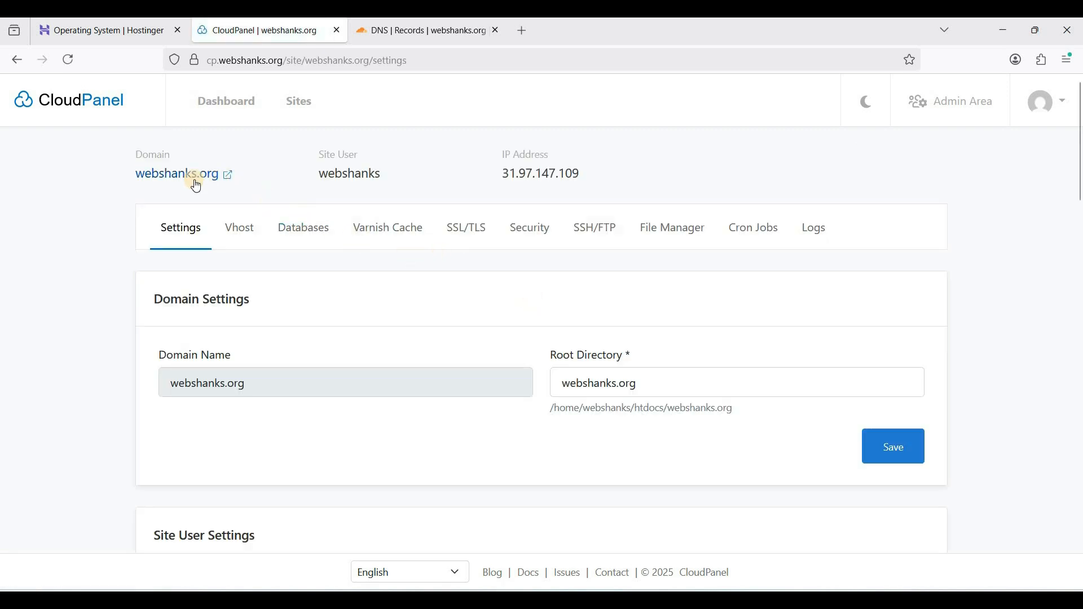
Choose PHP 8.4 as the PHP version for webshanks.org and look over the other PHP settings
{"action": "scroll", "coordinate": [295, 283], "scroll_direction": "down", "scroll_amount": 5}
{"action": "scroll", "coordinate": [210, 255], "scroll_direction": "up", "scroll_amount": 5}
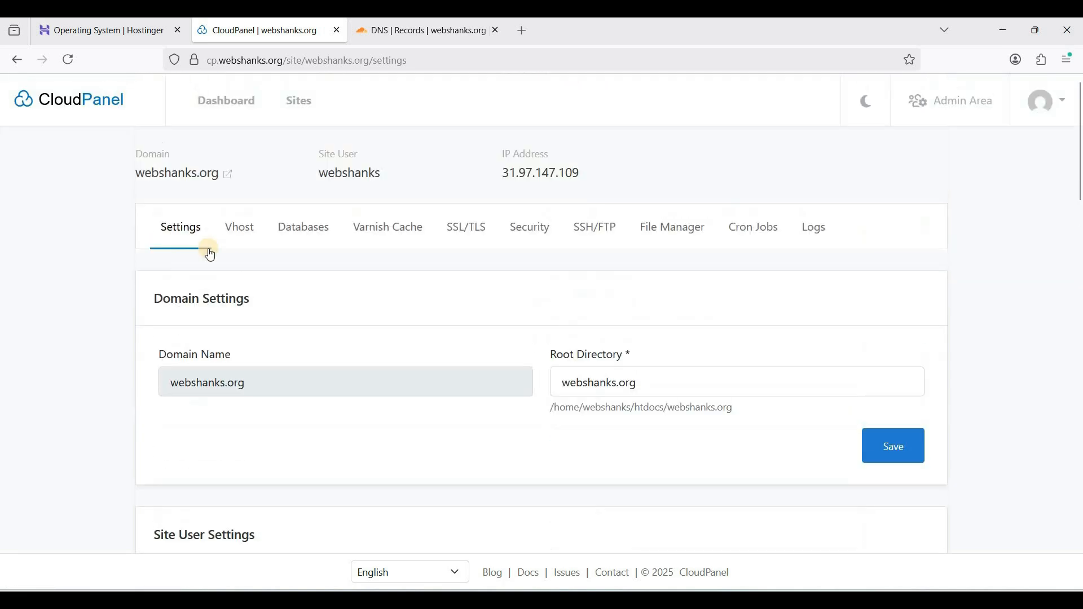
{"action": "scroll", "coordinate": [257, 295], "scroll_direction": "down", "scroll_amount": 7}
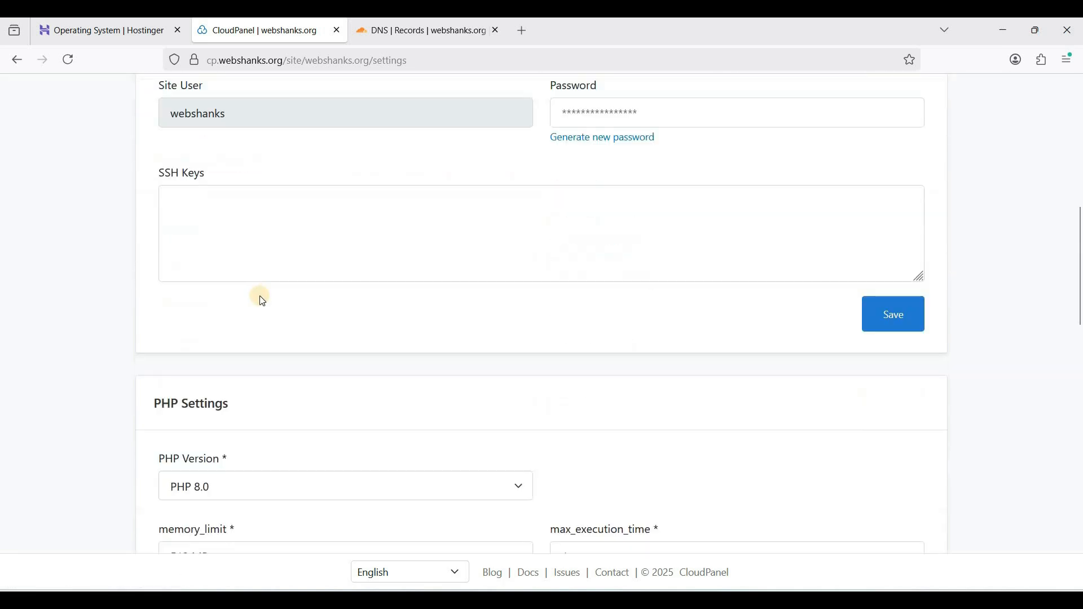
{"action": "scroll", "coordinate": [261, 298], "scroll_direction": "down", "scroll_amount": 3}
{"action": "left_click", "coordinate": [313, 327]}
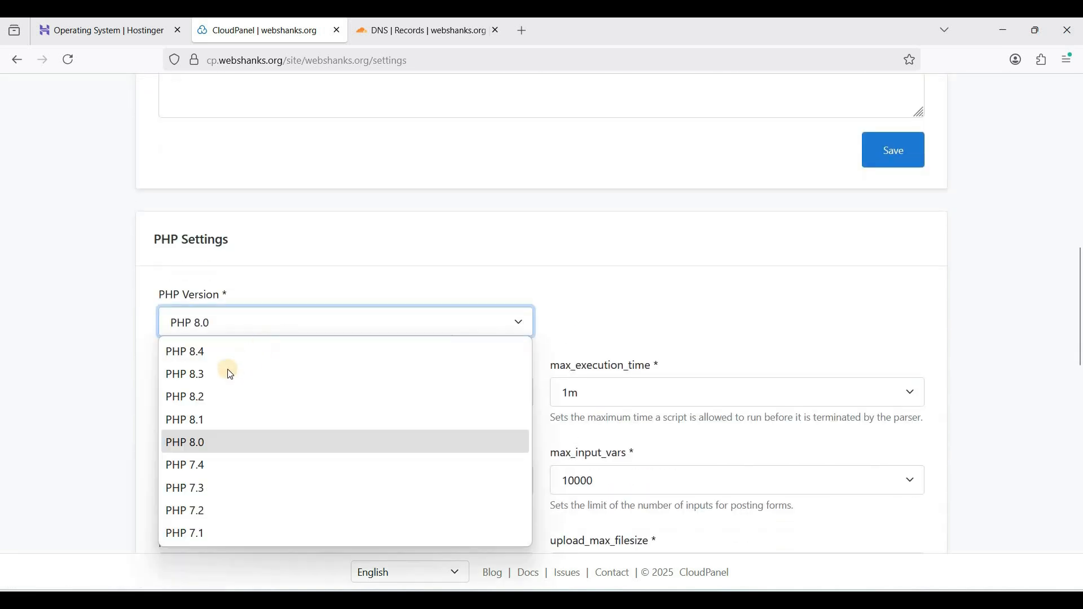
{"action": "left_click", "coordinate": [228, 353]}
{"action": "scroll", "coordinate": [190, 306], "scroll_direction": "up", "scroll_amount": 5}
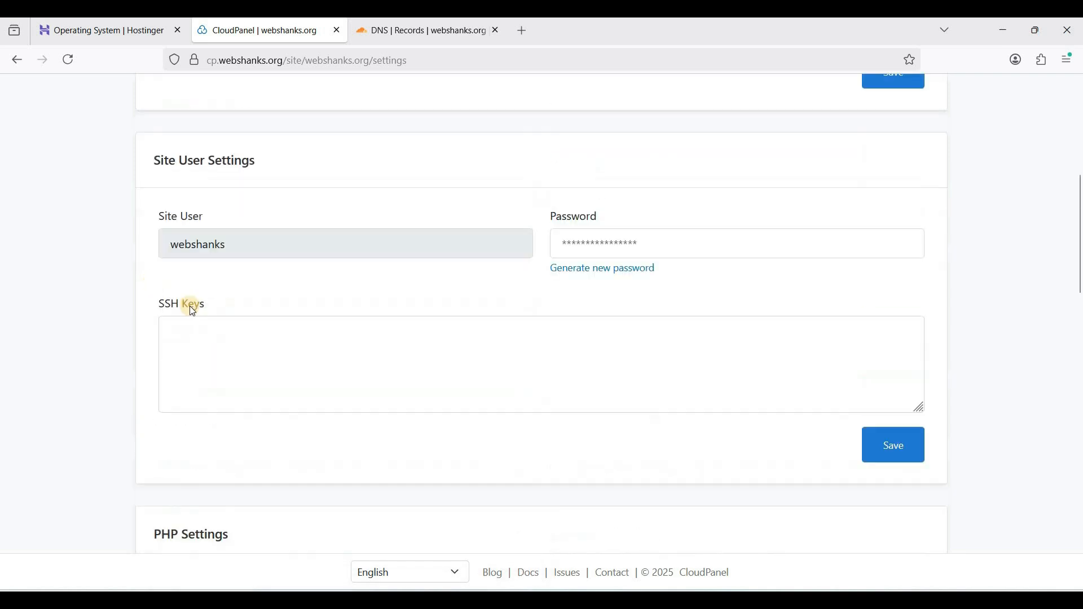
{"action": "scroll", "coordinate": [355, 364], "scroll_direction": "down", "scroll_amount": 7}
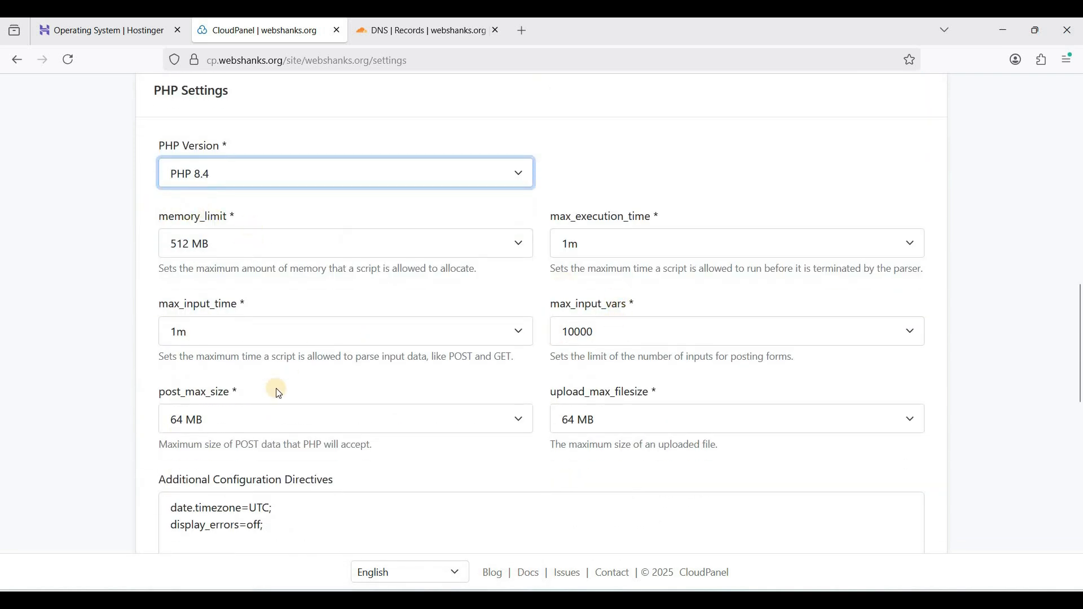
{"action": "scroll", "coordinate": [278, 393], "scroll_direction": "down", "scroll_amount": 3}
{"action": "scroll", "coordinate": [279, 351], "scroll_direction": "up", "scroll_amount": 3}
{"action": "scroll", "coordinate": [604, 290], "scroll_direction": "down", "scroll_amount": 3}
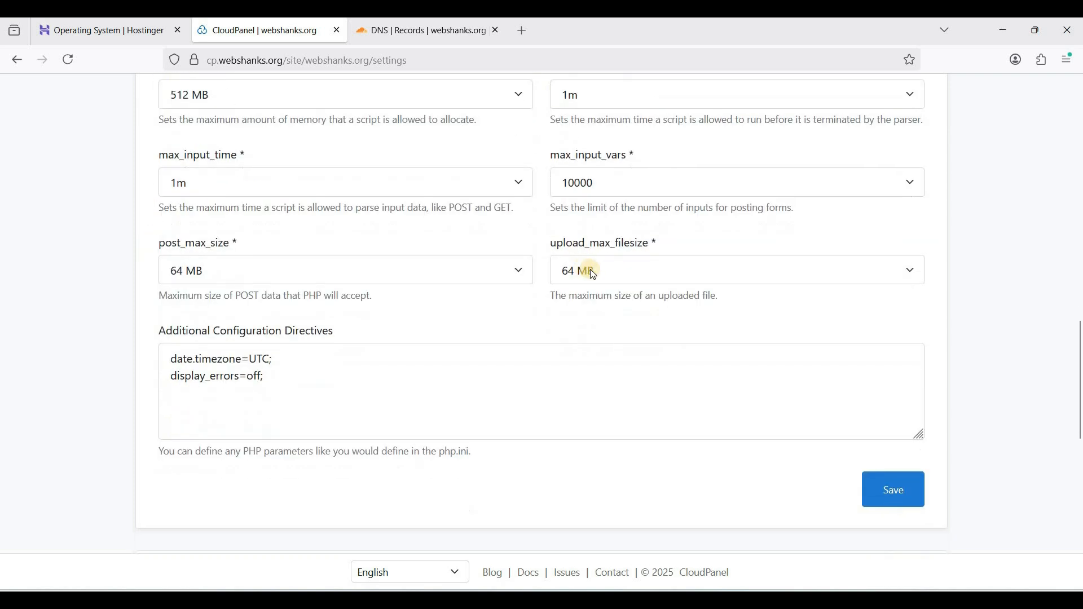
Enable PageSpeed for webshanks.org with the prefilled filter settings and save it
{"action": "scroll", "coordinate": [491, 327], "scroll_direction": "down", "scroll_amount": 4}
{"action": "scroll", "coordinate": [517, 342], "scroll_direction": "down", "scroll_amount": 3}
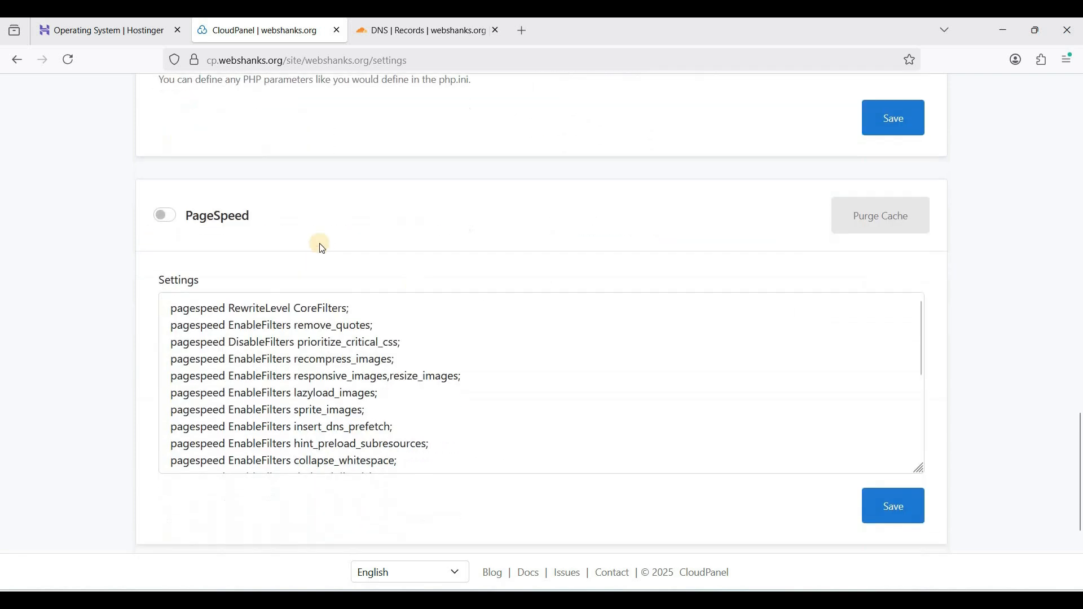
{"action": "scroll", "coordinate": [461, 301], "scroll_direction": "down", "scroll_amount": 3}
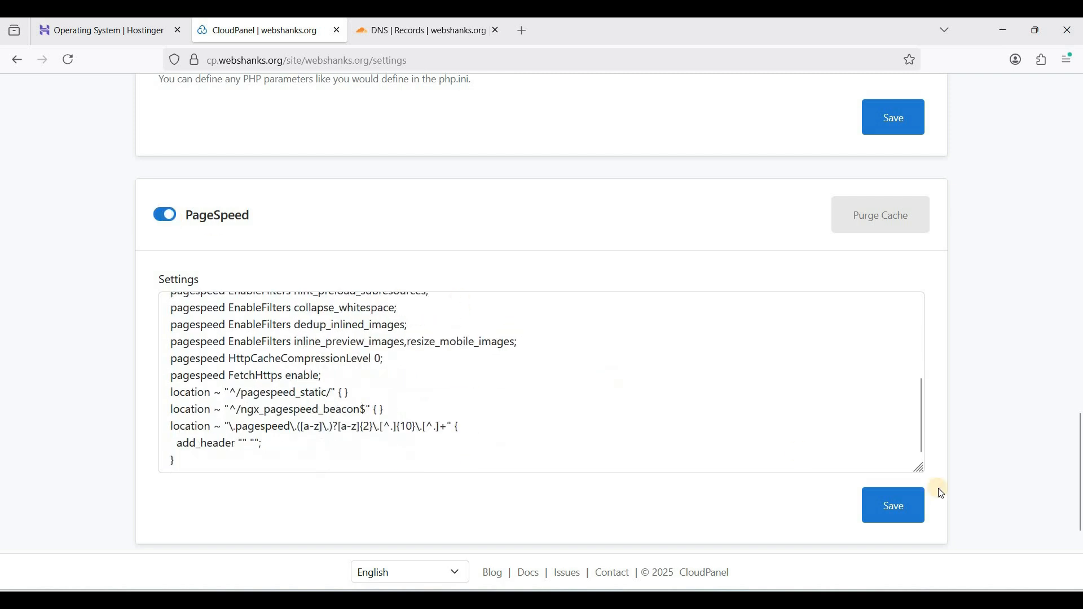
{"action": "scroll", "coordinate": [783, 372], "scroll_direction": "down", "scroll_amount": 4}
{"action": "left_click", "coordinate": [896, 314]}
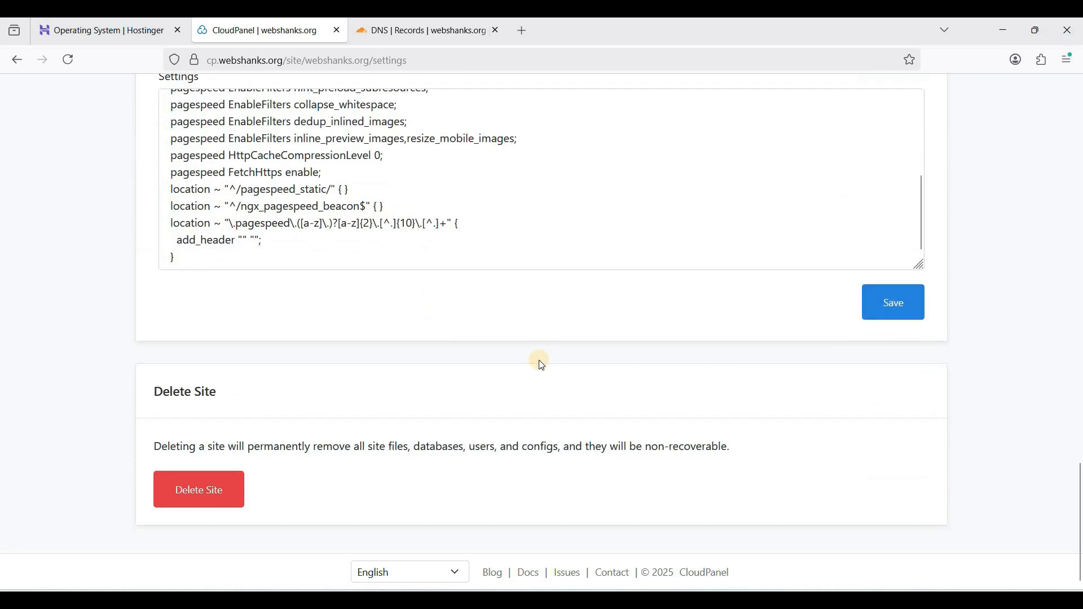
{"action": "scroll", "coordinate": [537, 358], "scroll_direction": "up", "scroll_amount": 10}
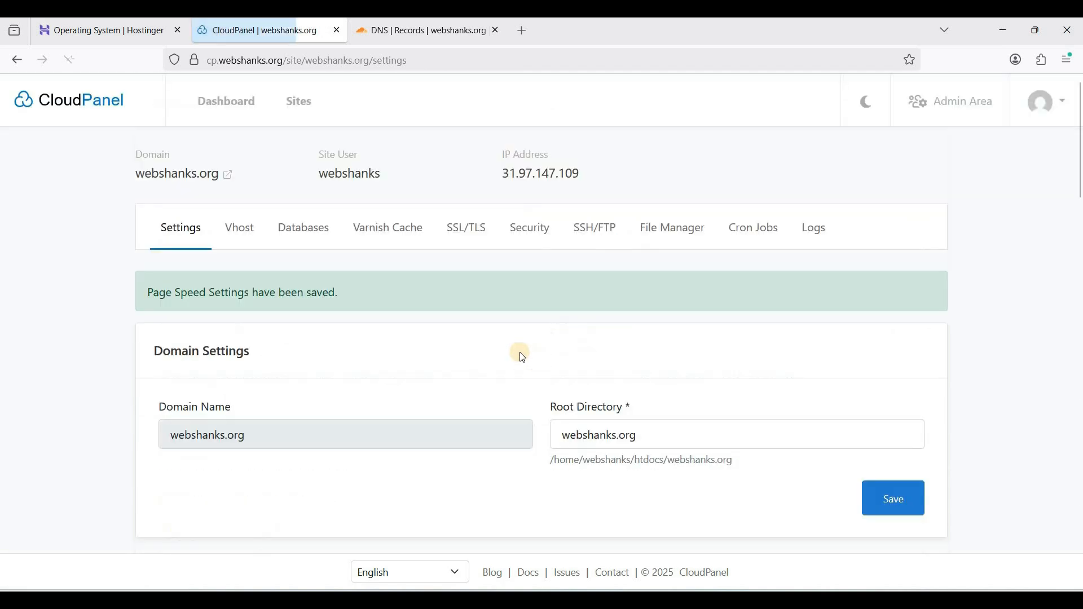
Look through the vhost configuration of webshanks.org
{"action": "left_click", "coordinate": [255, 232]}
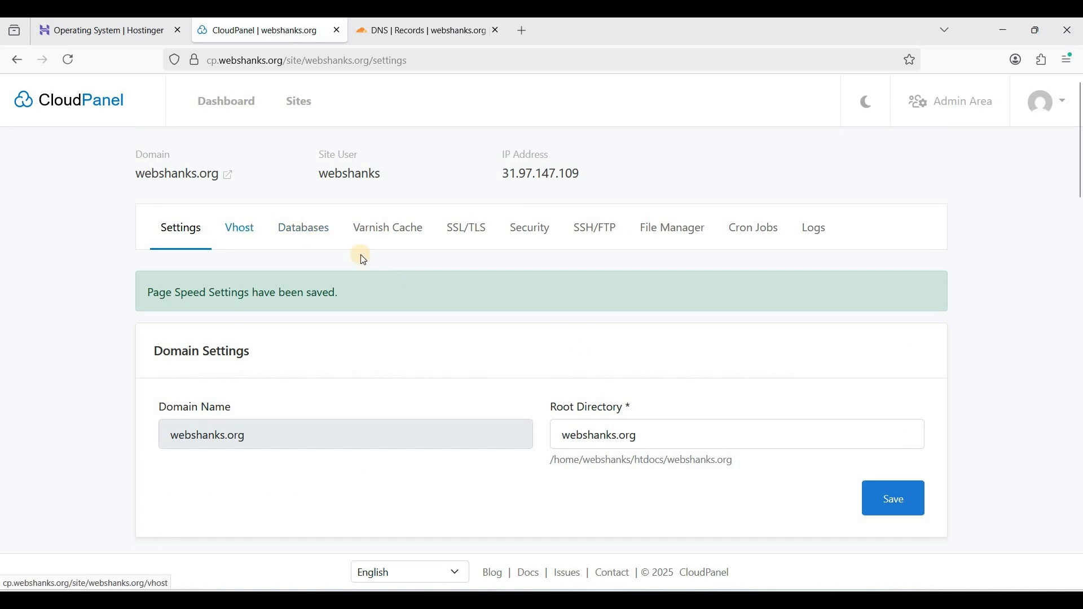
{"action": "scroll", "coordinate": [342, 276], "scroll_direction": "down", "scroll_amount": 10}
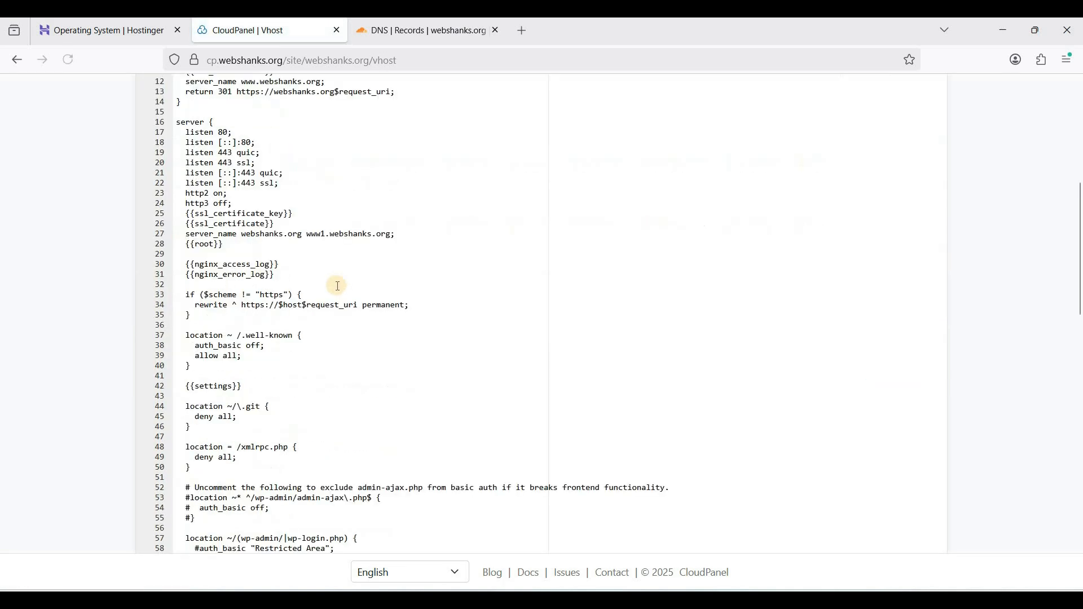
{"action": "scroll", "coordinate": [328, 265], "scroll_direction": "up", "scroll_amount": 7}
{"action": "scroll", "coordinate": [320, 254], "scroll_direction": "up", "scroll_amount": 10}
Review the site's databases, open the webshanks database user in phpMyAdmin in a separate tab and return to CloudPanel
{"action": "left_click", "coordinate": [302, 231]}
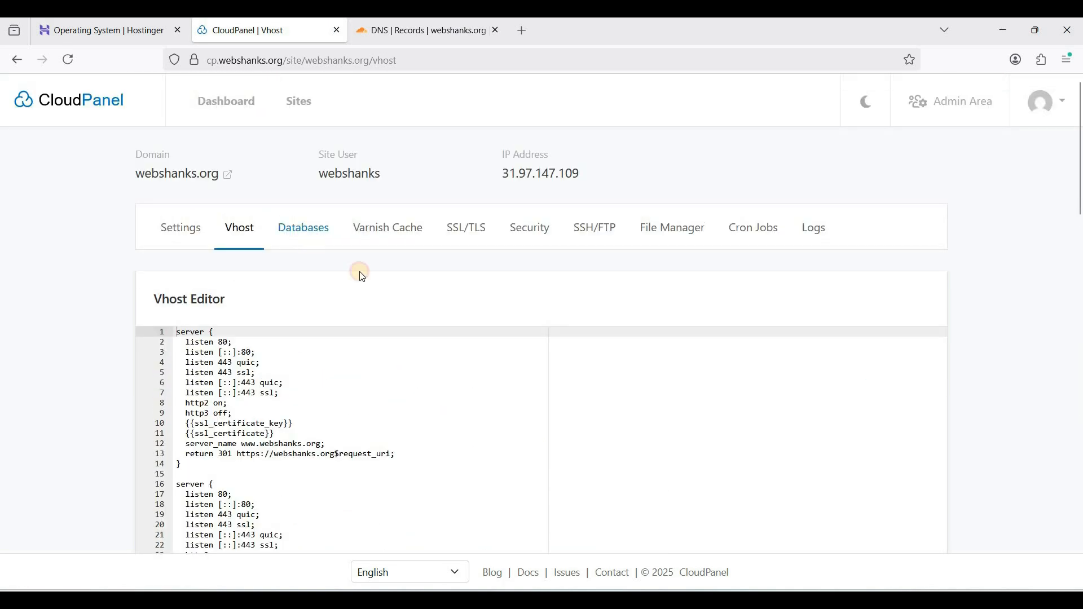
{"action": "scroll", "coordinate": [392, 299], "scroll_direction": "down", "scroll_amount": 2}
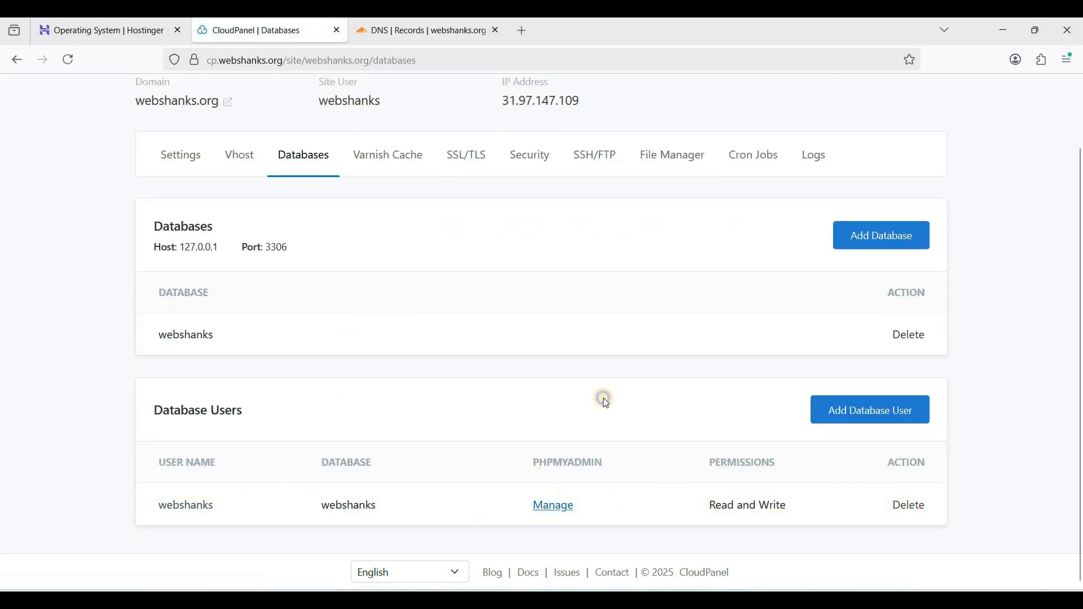
{"action": "right_click", "coordinate": [566, 510]}
{"action": "left_click", "coordinate": [626, 239]}
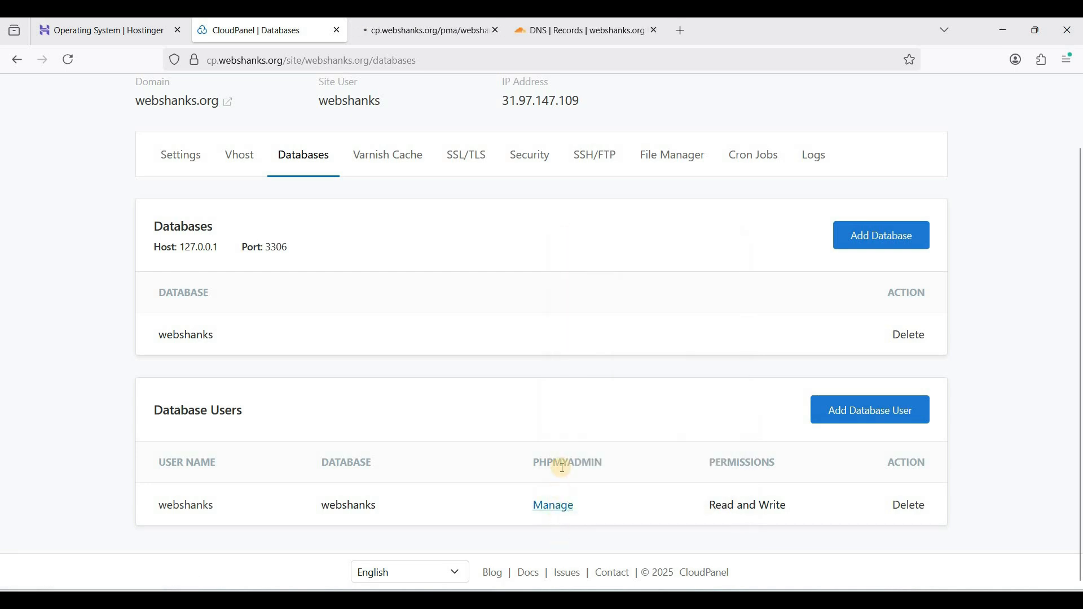
{"action": "scroll", "coordinate": [638, 450], "scroll_direction": "up", "scroll_amount": 2}
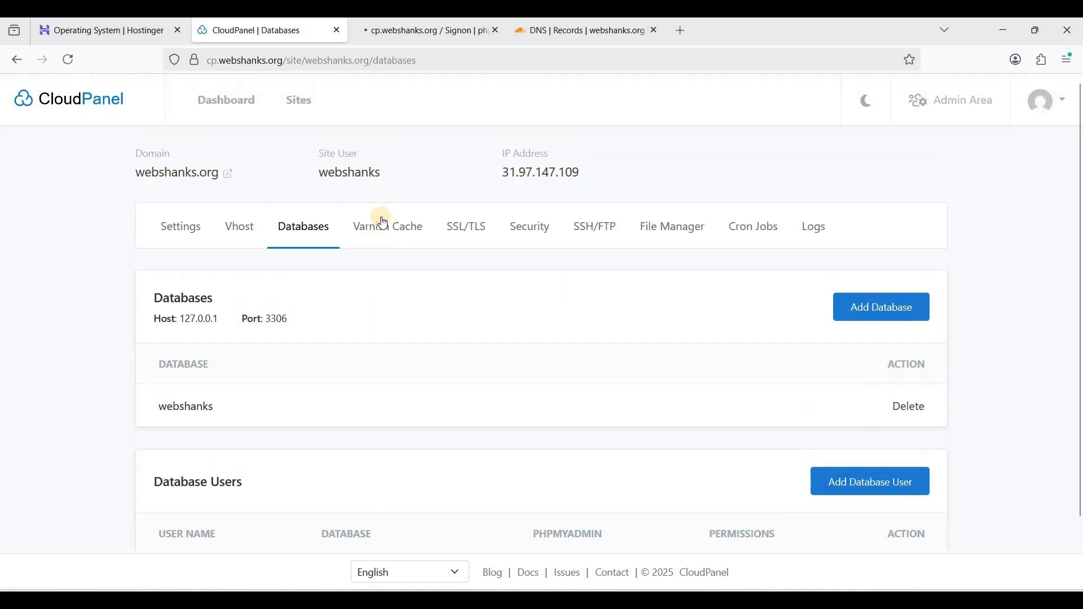
{"action": "left_click", "coordinate": [429, 30]}
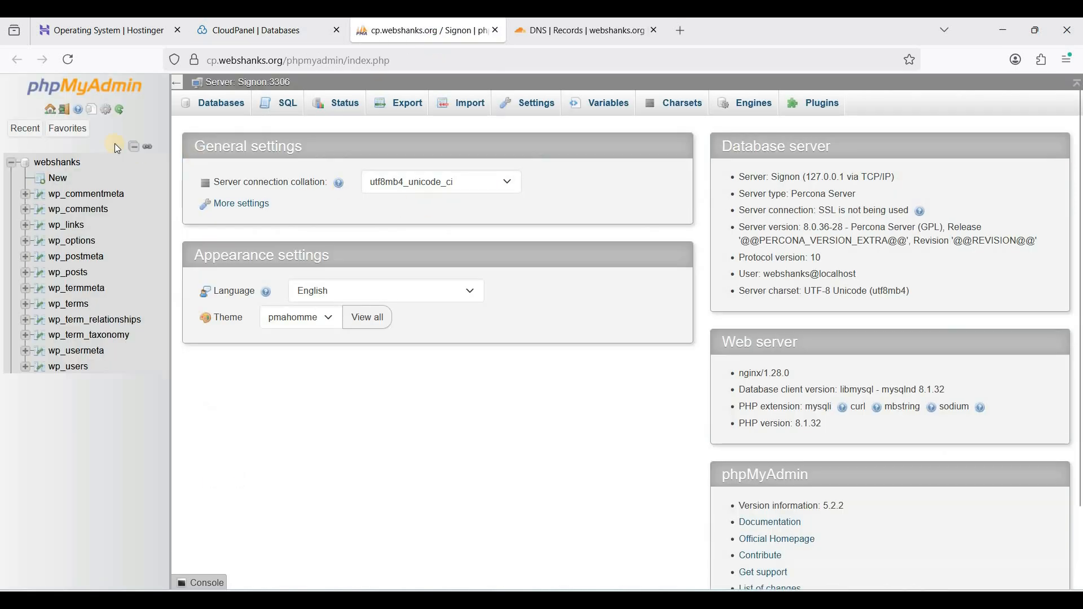
{"action": "left_click", "coordinate": [255, 26]}
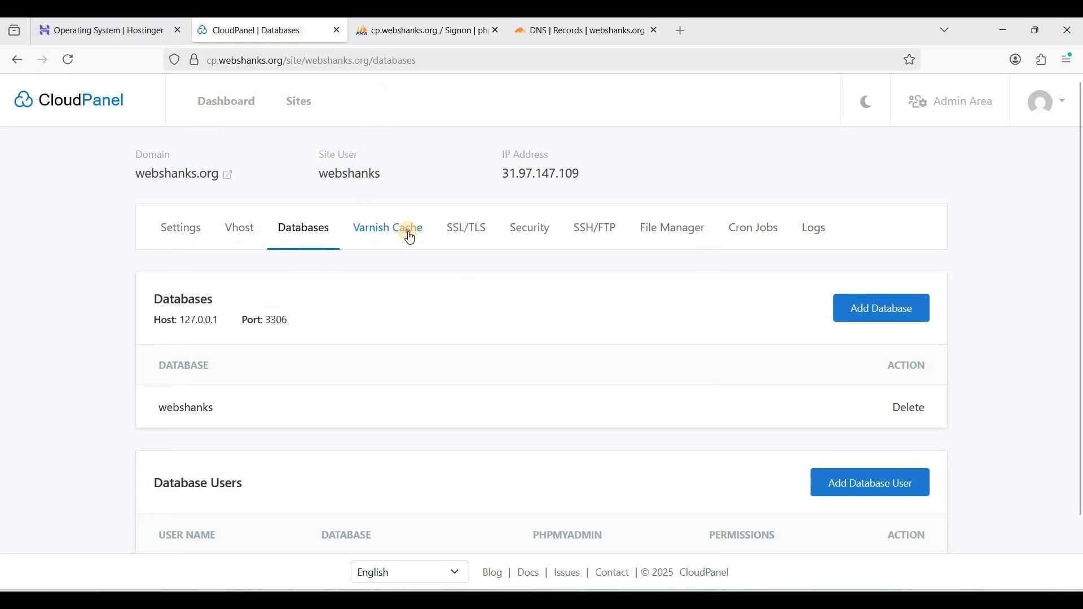
Review the site's Varnish Cache and purge options and switch Varnish Cache on with the default settings
{"action": "left_click", "coordinate": [410, 236]}
{"action": "scroll", "coordinate": [282, 226], "scroll_direction": "down", "scroll_amount": 3}
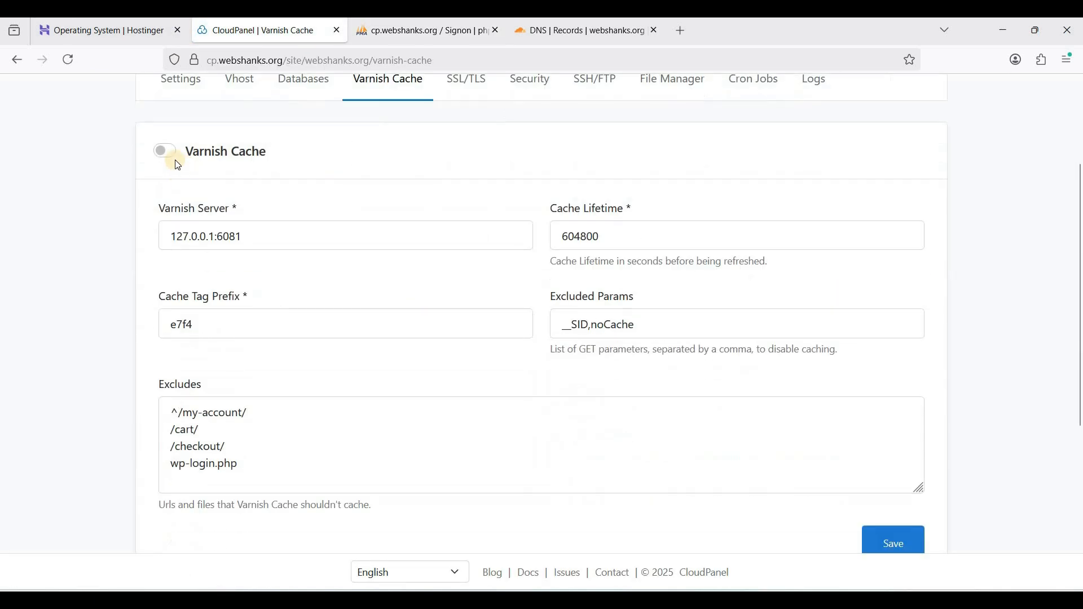
{"action": "scroll", "coordinate": [525, 371], "scroll_direction": "up", "scroll_amount": 1}
{"action": "scroll", "coordinate": [525, 370], "scroll_direction": "down", "scroll_amount": 6}
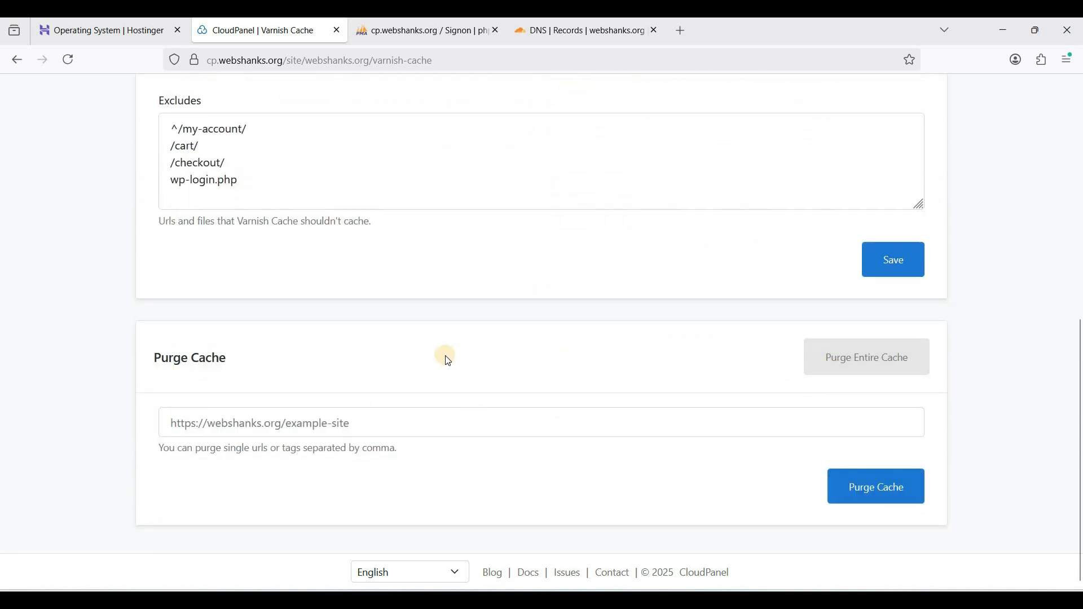
{"action": "scroll", "coordinate": [446, 358], "scroll_direction": "up", "scroll_amount": 5}
{"action": "scroll", "coordinate": [173, 250], "scroll_direction": "up", "scroll_amount": 1}
{"action": "left_click", "coordinate": [172, 247]}
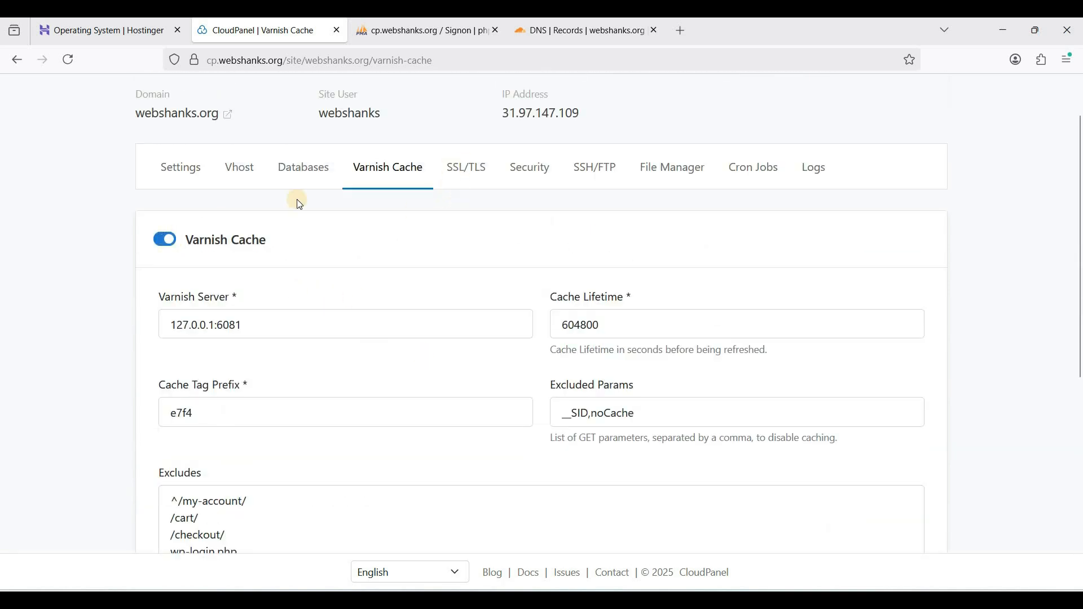
{"action": "scroll", "coordinate": [395, 322], "scroll_direction": "down", "scroll_amount": 4}
Check the type of the SSL/TLS certificate installed for webshanks.org
{"action": "scroll", "coordinate": [465, 260], "scroll_direction": "up", "scroll_amount": 5}
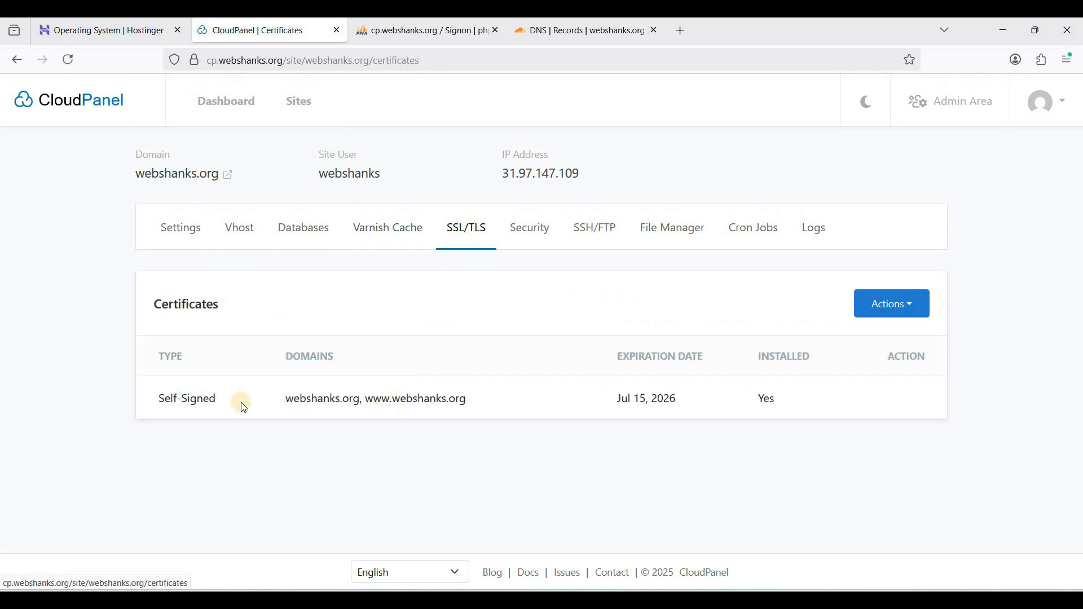
{"action": "left_click_drag", "start_coordinate": [235, 404], "coordinate": [158, 399]}
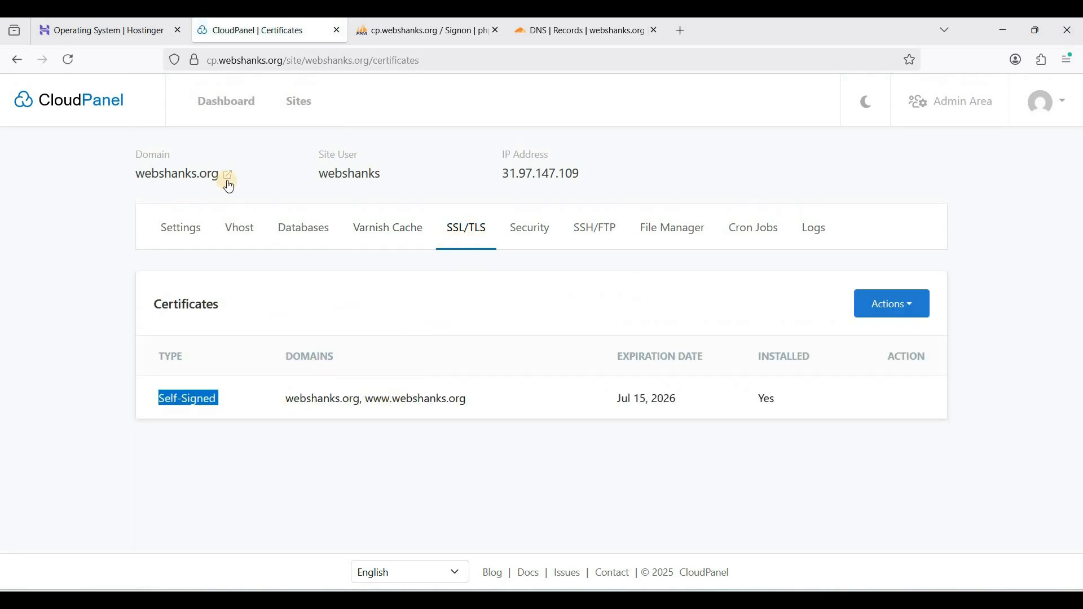
{"action": "left_click", "coordinate": [417, 336]}
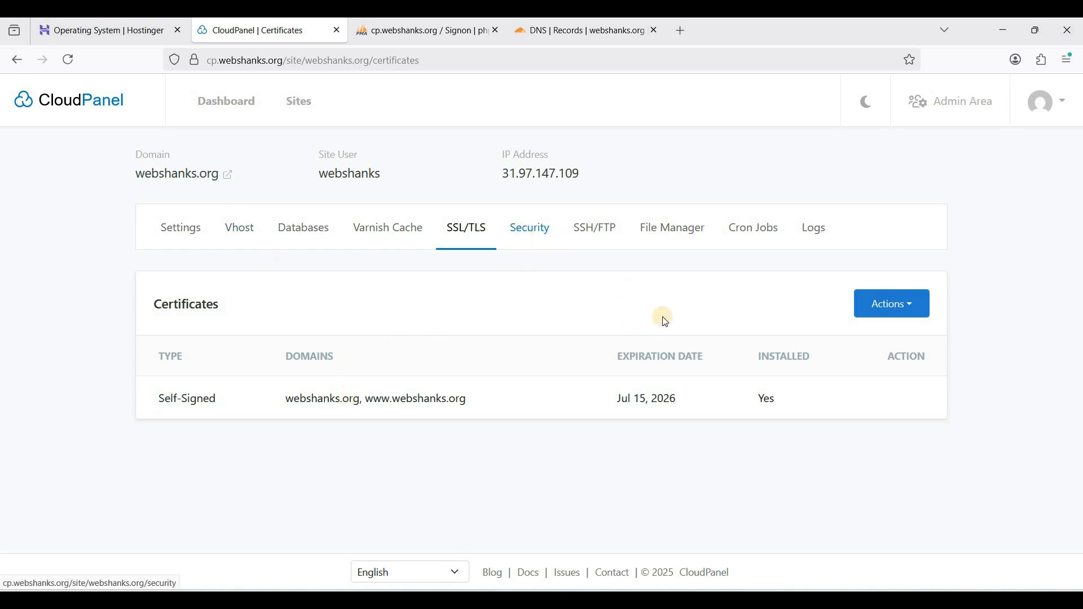
Review the site's IP blocking, bot blocking and basic authentication options and turn on "Allow traffic from Cloudflare only"
{"action": "scroll", "coordinate": [659, 318], "scroll_direction": "down", "scroll_amount": 4}
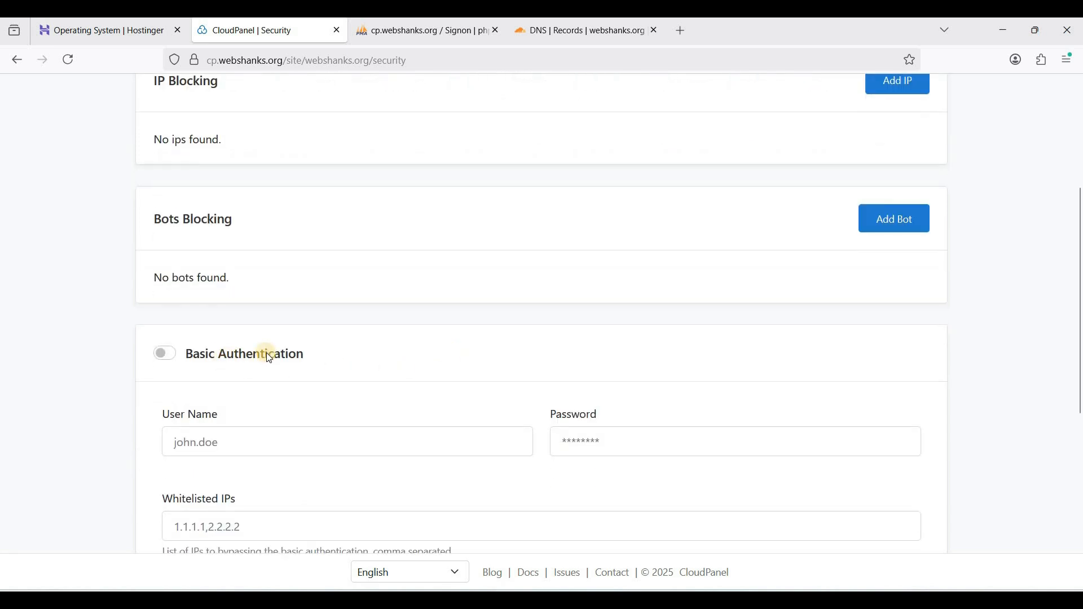
{"action": "scroll", "coordinate": [277, 339], "scroll_direction": "down", "scroll_amount": 3}
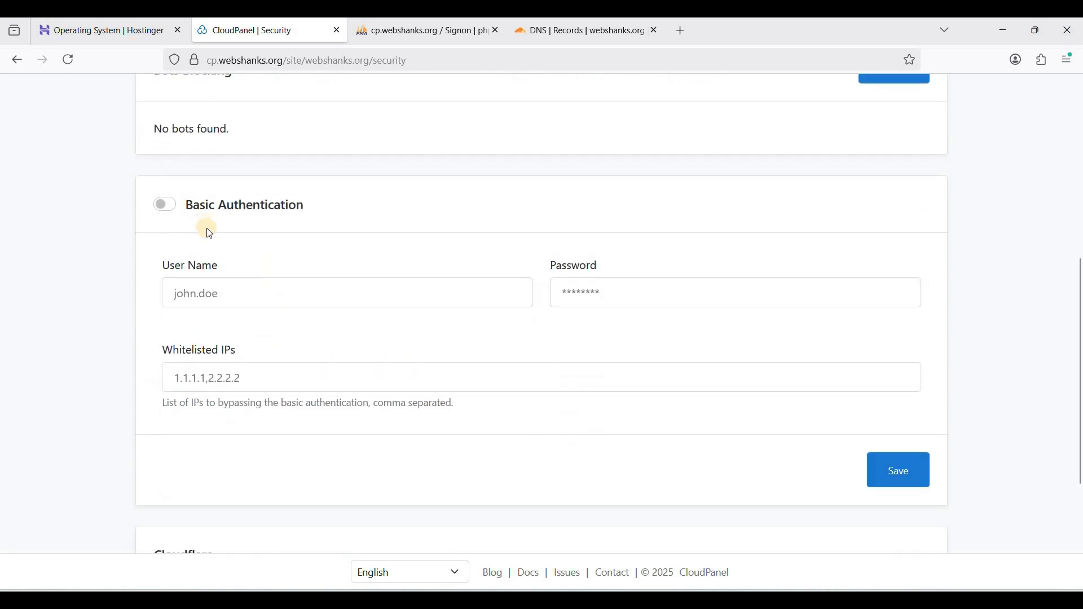
{"action": "scroll", "coordinate": [355, 294], "scroll_direction": "down", "scroll_amount": 3}
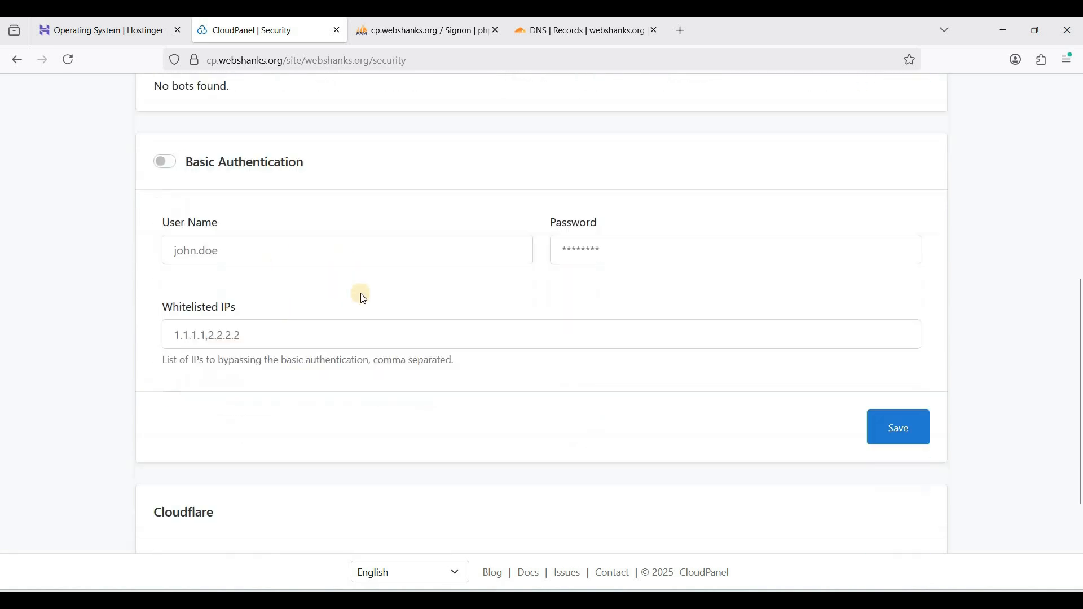
{"action": "scroll", "coordinate": [418, 366], "scroll_direction": "down", "scroll_amount": 1}
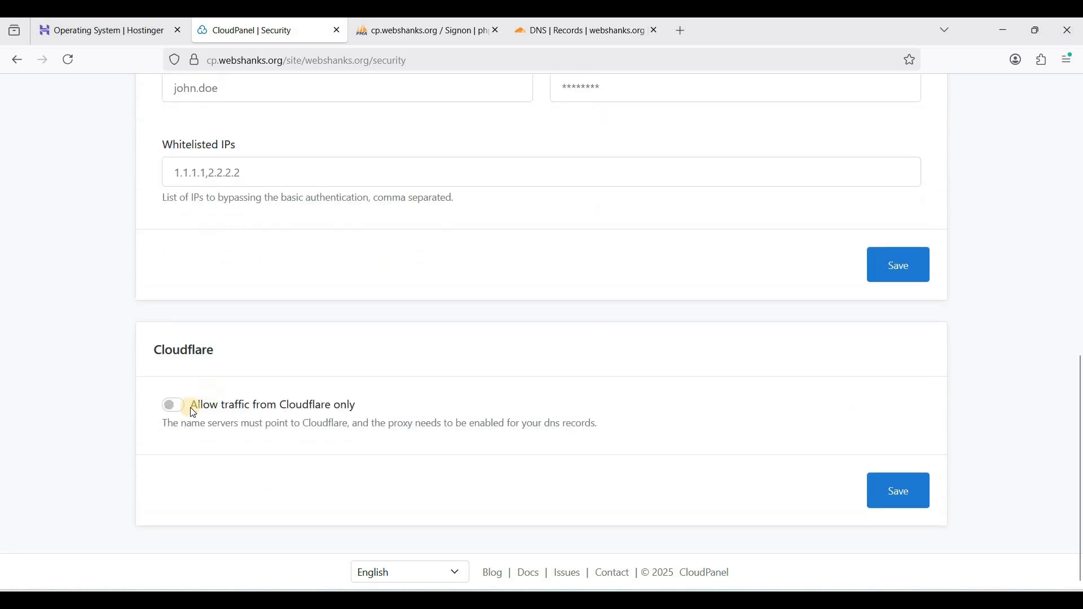
{"action": "left_click", "coordinate": [313, 425]}
{"action": "scroll", "coordinate": [554, 372], "scroll_direction": "up", "scroll_amount": 10}
{"action": "scroll", "coordinate": [463, 317], "scroll_direction": "down", "scroll_amount": 8}
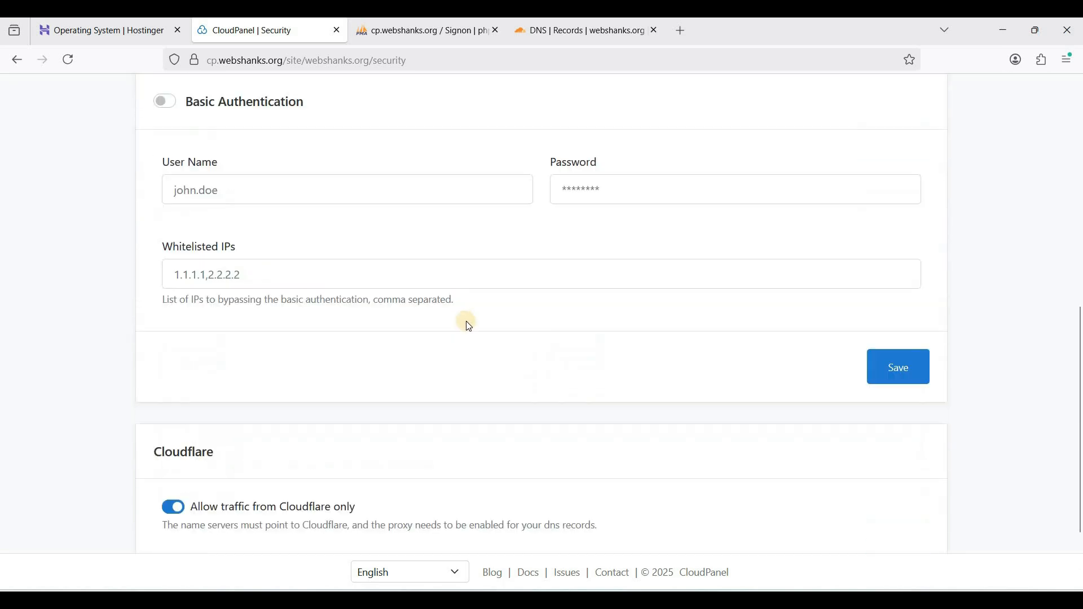
{"action": "scroll", "coordinate": [468, 324], "scroll_direction": "down", "scroll_amount": 2}
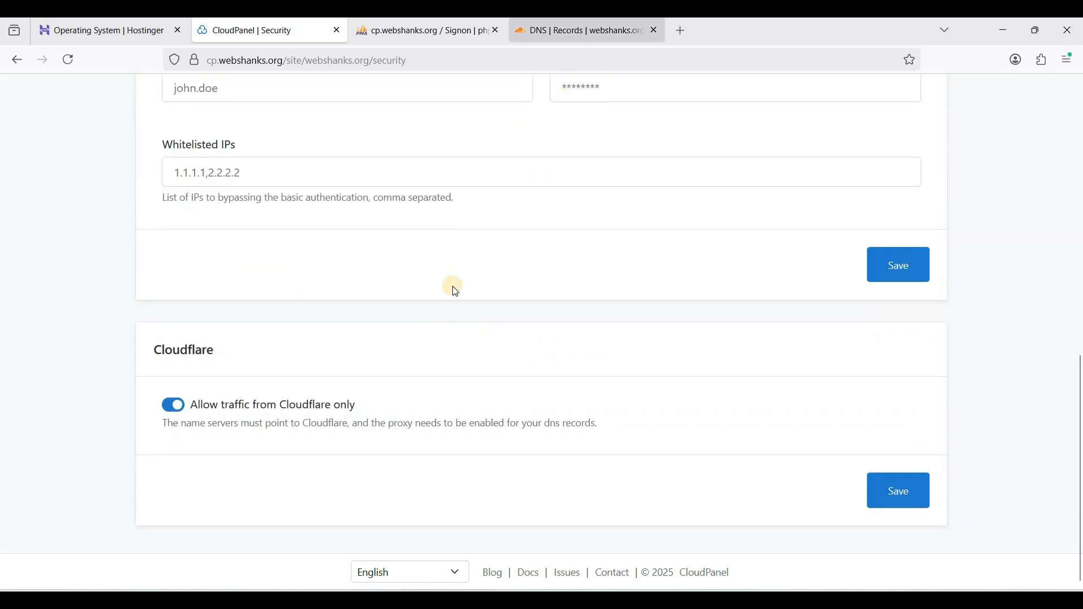
{"action": "scroll", "coordinate": [368, 398], "scroll_direction": "up", "scroll_amount": 5}
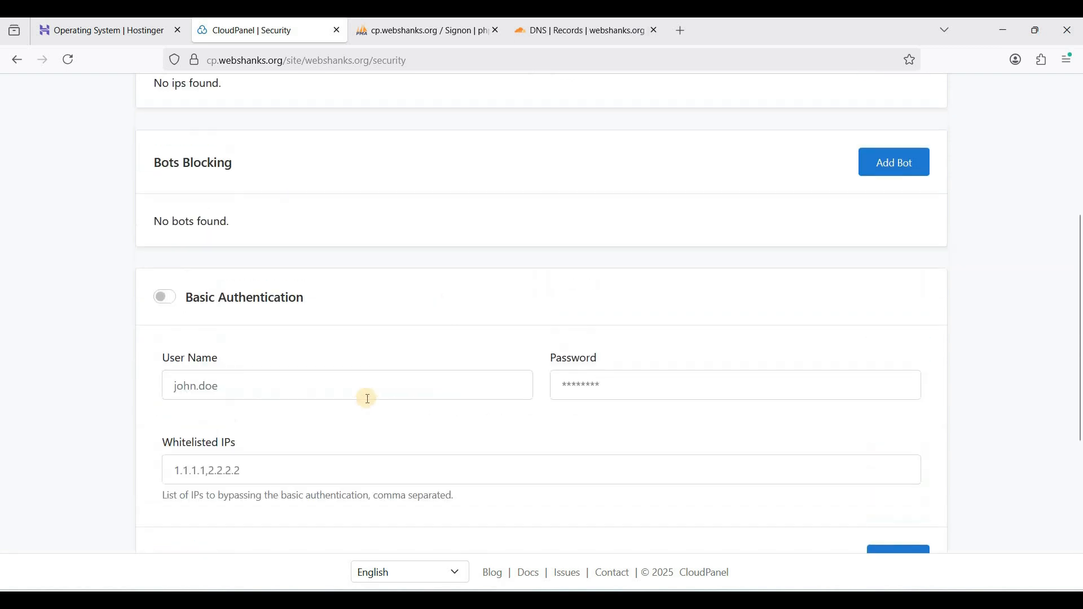
Look through the site's SSH/FTP page and file manager, opening the .varnish-cache and htdocs folders
{"action": "scroll", "coordinate": [369, 404], "scroll_direction": "up", "scroll_amount": 5}
{"action": "left_click", "coordinate": [583, 240]}
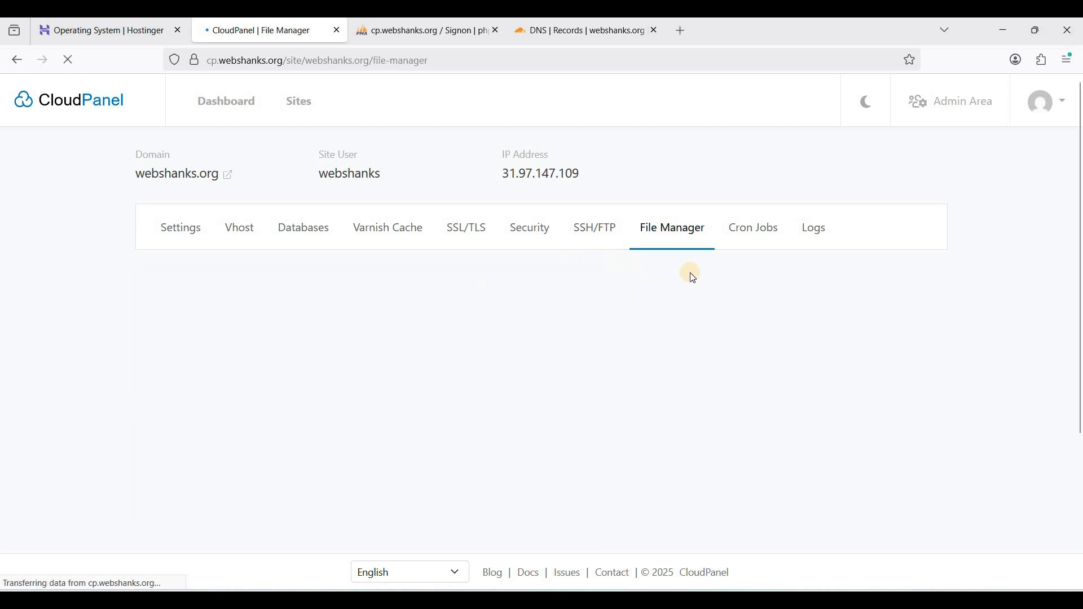
{"action": "scroll", "coordinate": [274, 288], "scroll_direction": "down", "scroll_amount": 3}
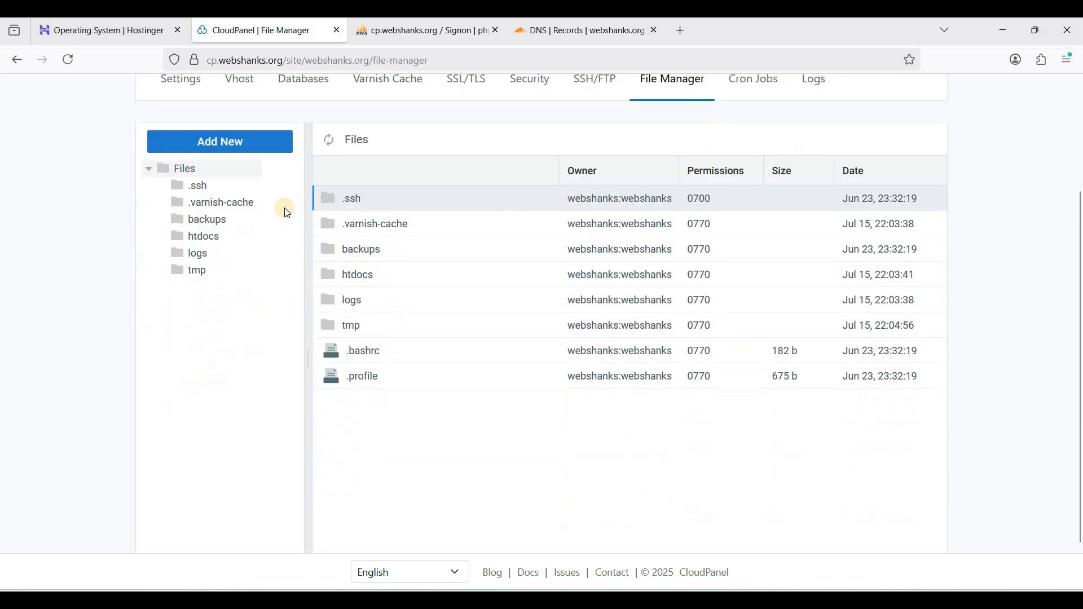
{"action": "left_click", "coordinate": [208, 207]}
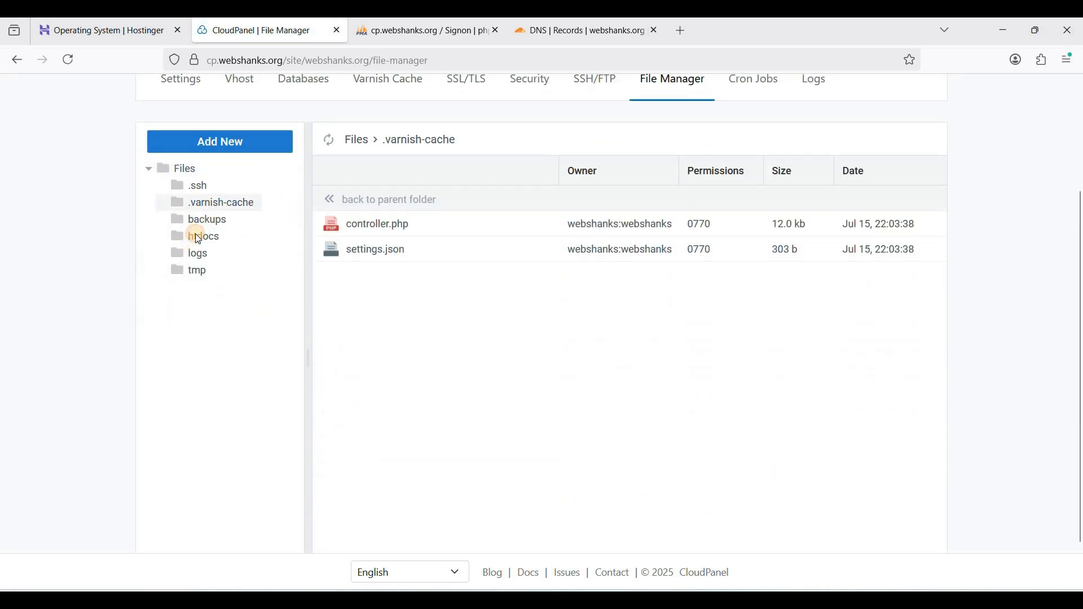
{"action": "left_click", "coordinate": [197, 236]}
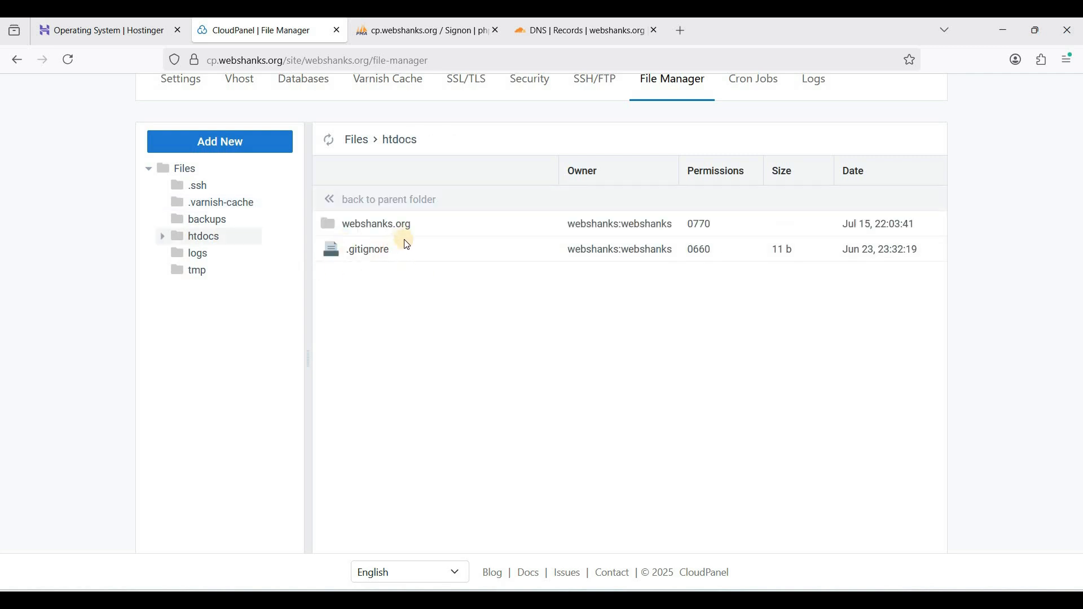
{"action": "scroll", "coordinate": [372, 374], "scroll_direction": "up", "scroll_amount": 3}
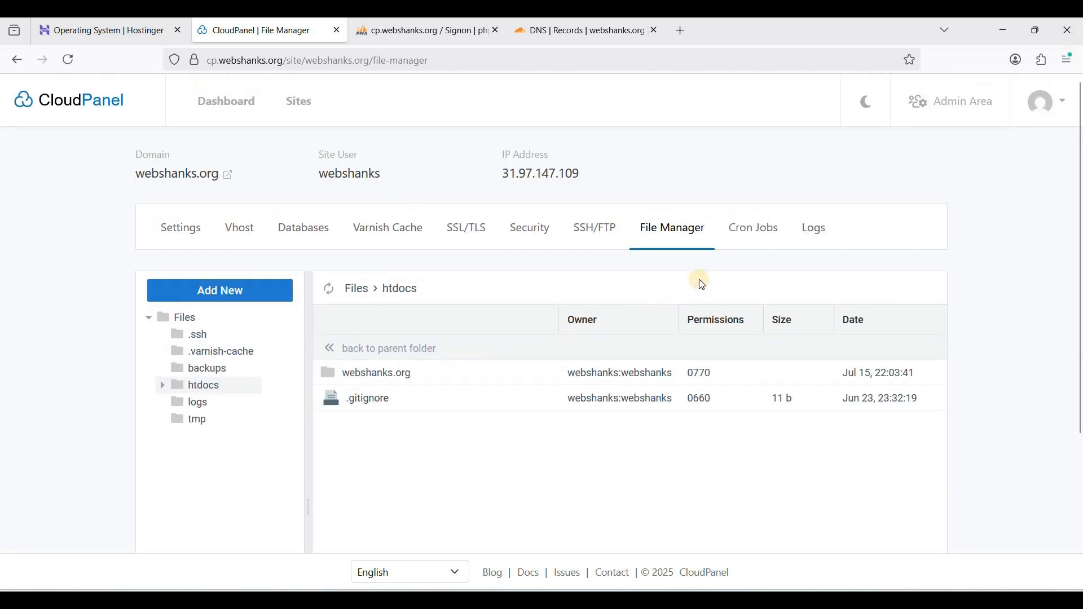
Review the site's cron jobs and the form for adding a new cron job
{"action": "left_click", "coordinate": [745, 241]}
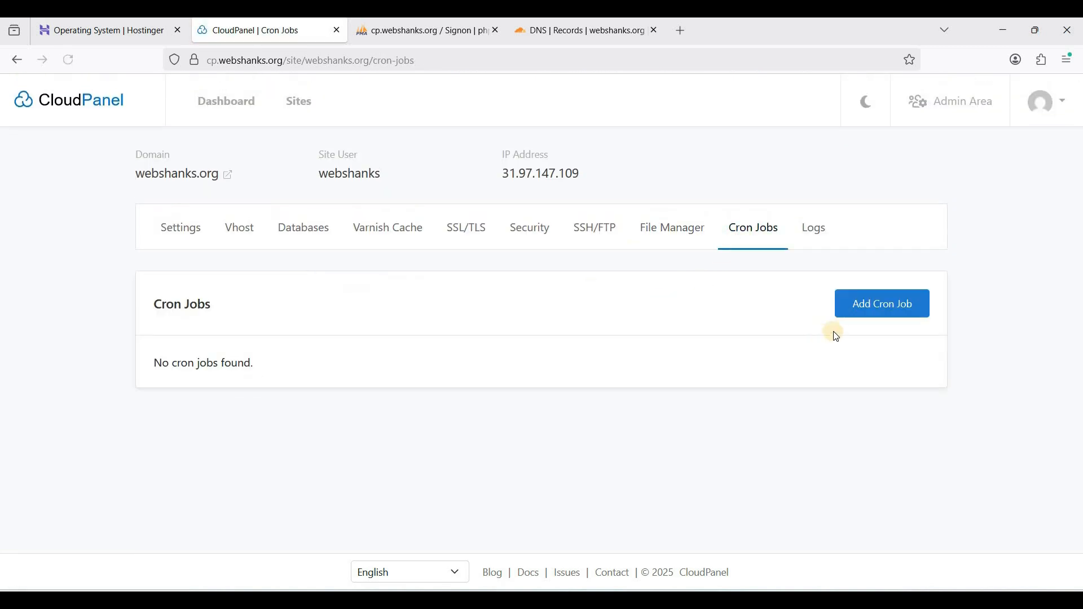
{"action": "left_click", "coordinate": [873, 304]}
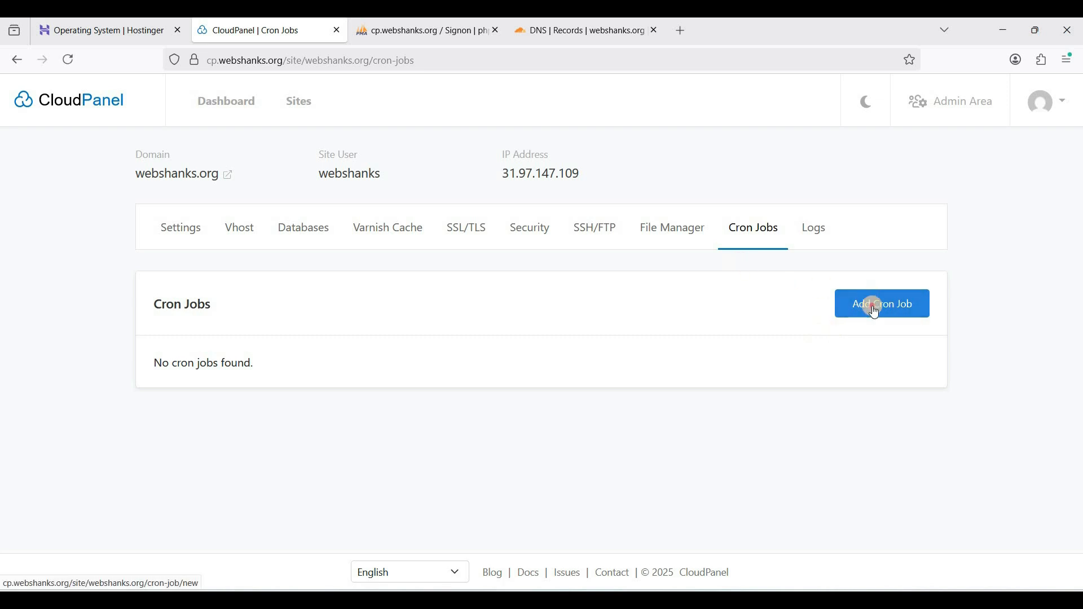
{"action": "scroll", "coordinate": [293, 406], "scroll_direction": "down", "scroll_amount": 3}
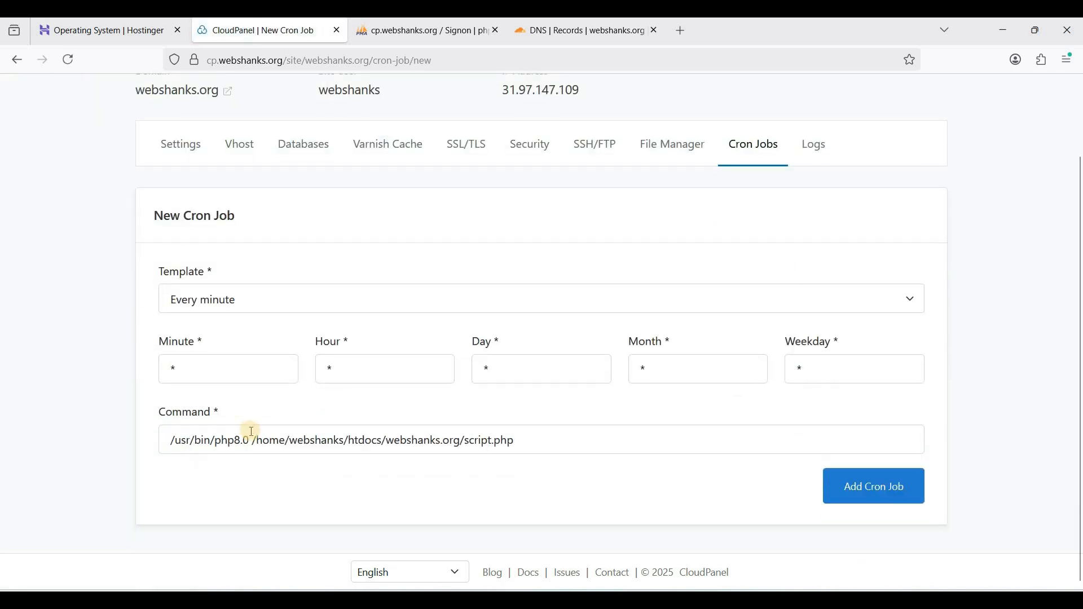
{"action": "scroll", "coordinate": [620, 304], "scroll_direction": "up", "scroll_amount": 3}
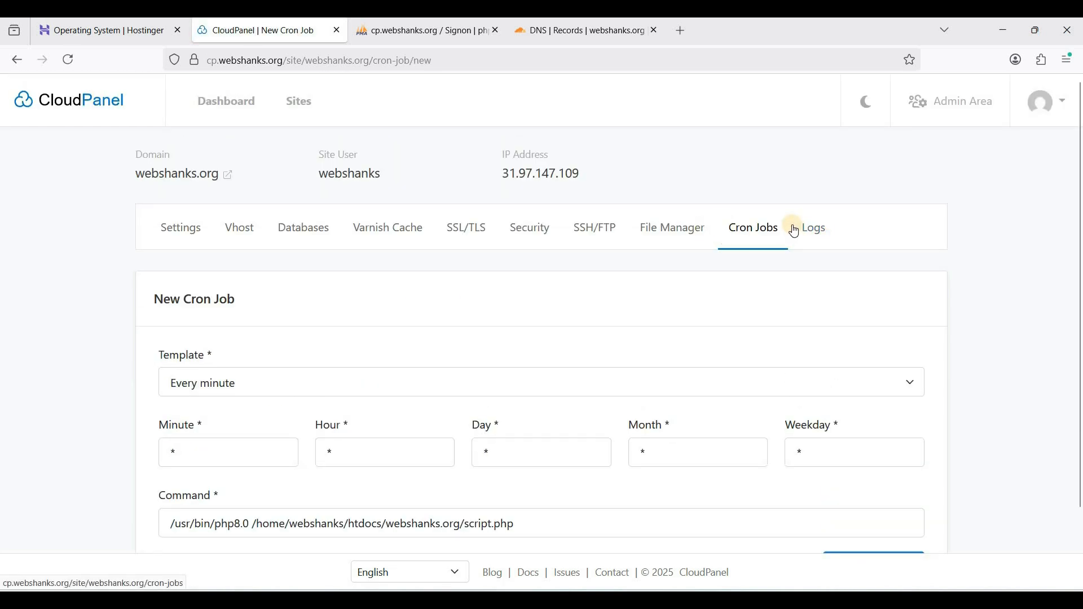
Examine the site's log entries
{"action": "left_click", "coordinate": [801, 230]}
{"action": "scroll", "coordinate": [270, 177], "scroll_direction": "down", "scroll_amount": 5}
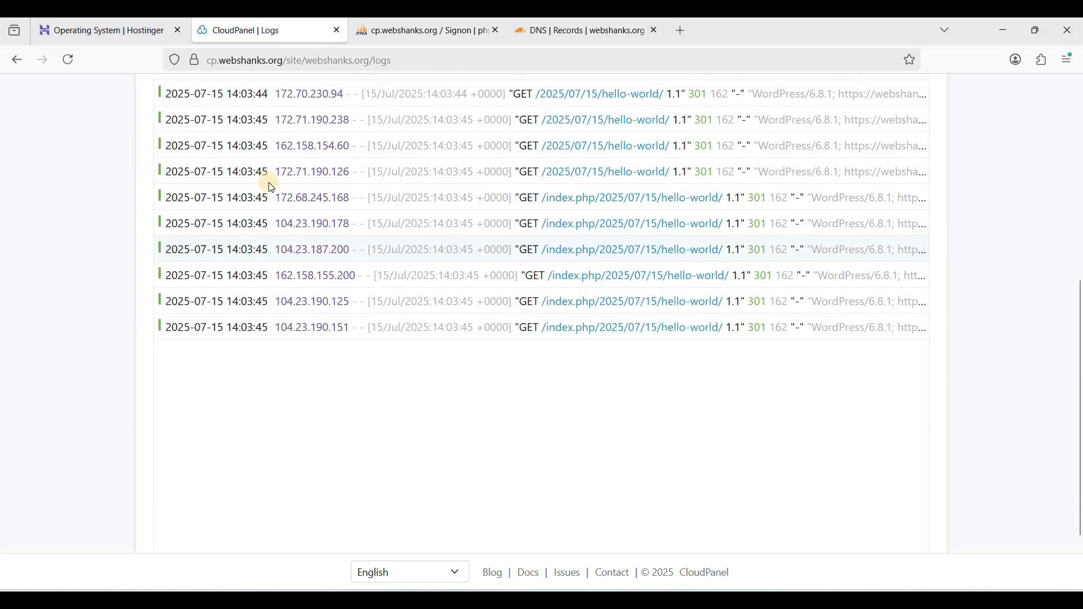
{"action": "scroll", "coordinate": [226, 215], "scroll_direction": "up", "scroll_amount": 5}
Review the site's settings and open webshanks.org in a separate tab to check whether it loads
{"action": "left_click", "coordinate": [176, 237]}
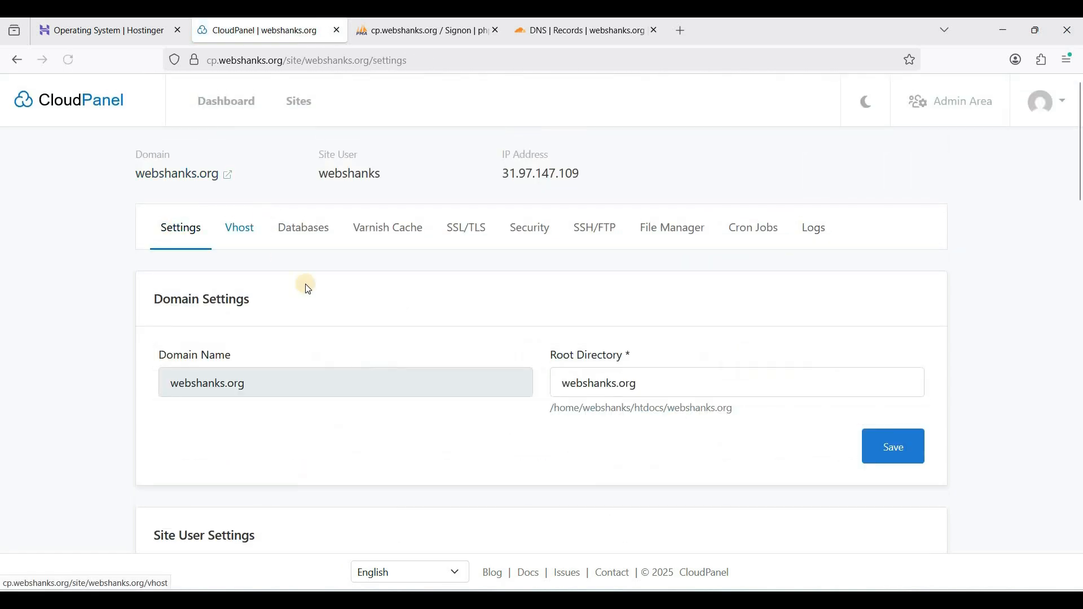
{"action": "scroll", "coordinate": [308, 288], "scroll_direction": "down", "scroll_amount": 2}
{"action": "scroll", "coordinate": [308, 288], "scroll_direction": "down", "scroll_amount": 2}
{"action": "scroll", "coordinate": [222, 175], "scroll_direction": "up", "scroll_amount": 5}
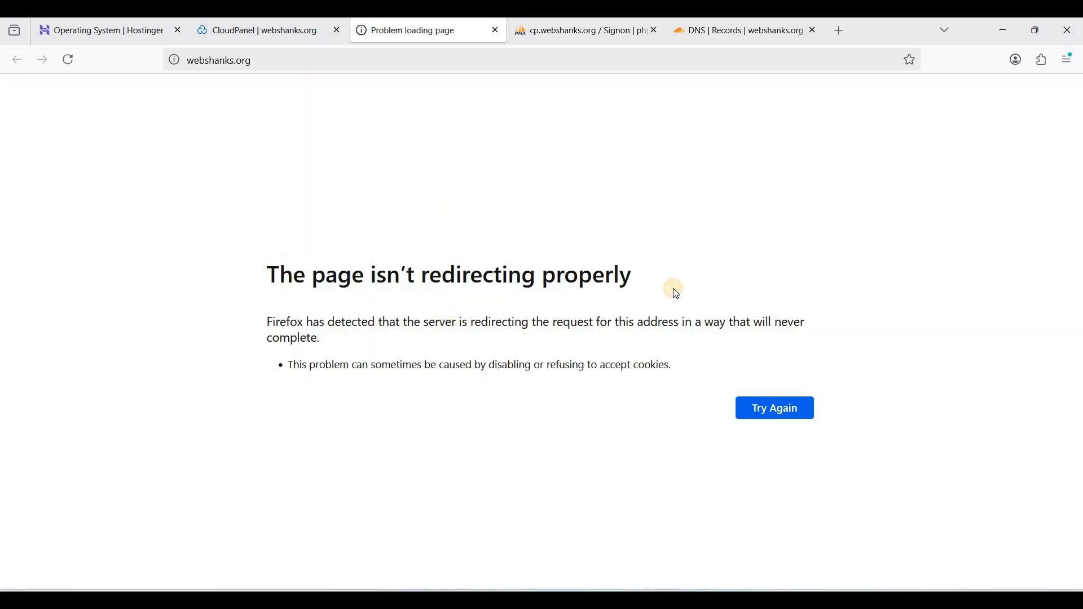
{"action": "triple_click", "coordinate": [563, 300]}
{"action": "left_click", "coordinate": [485, 278]}
Switch to Cloudflare and set webshanks.org's SSL/TLS encryption to the custom Full mode, saving the change
{"action": "left_click", "coordinate": [745, 31]}
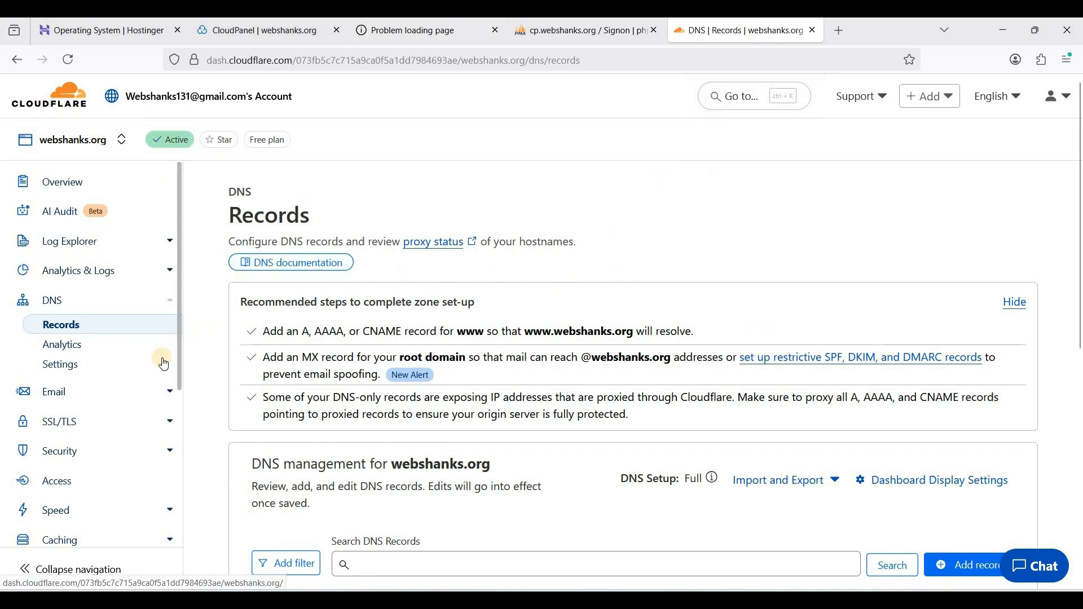
{"action": "scroll", "coordinate": [107, 382], "scroll_direction": "down", "scroll_amount": 2}
{"action": "left_click", "coordinate": [81, 364]}
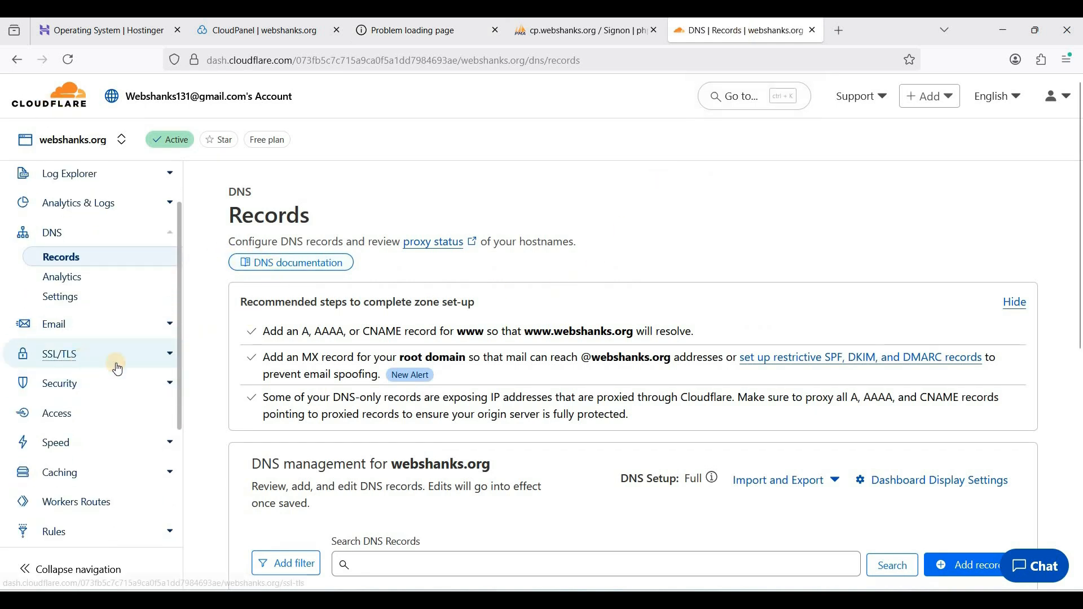
{"action": "scroll", "coordinate": [351, 372], "scroll_direction": "down", "scroll_amount": 2}
{"action": "scroll", "coordinate": [354, 379], "scroll_direction": "down", "scroll_amount": 2}
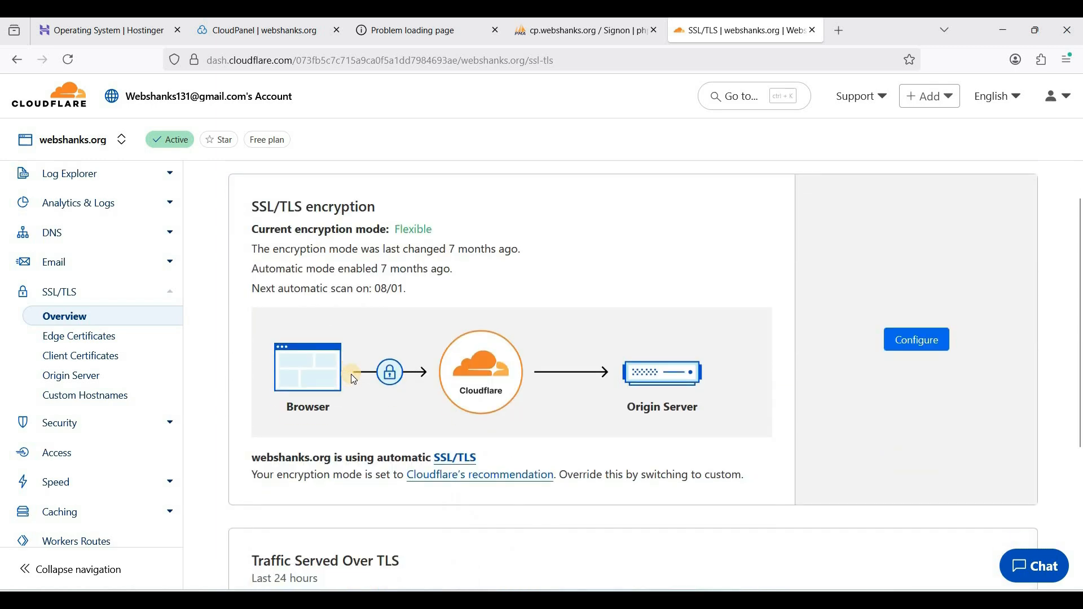
{"action": "left_click", "coordinate": [930, 346]}
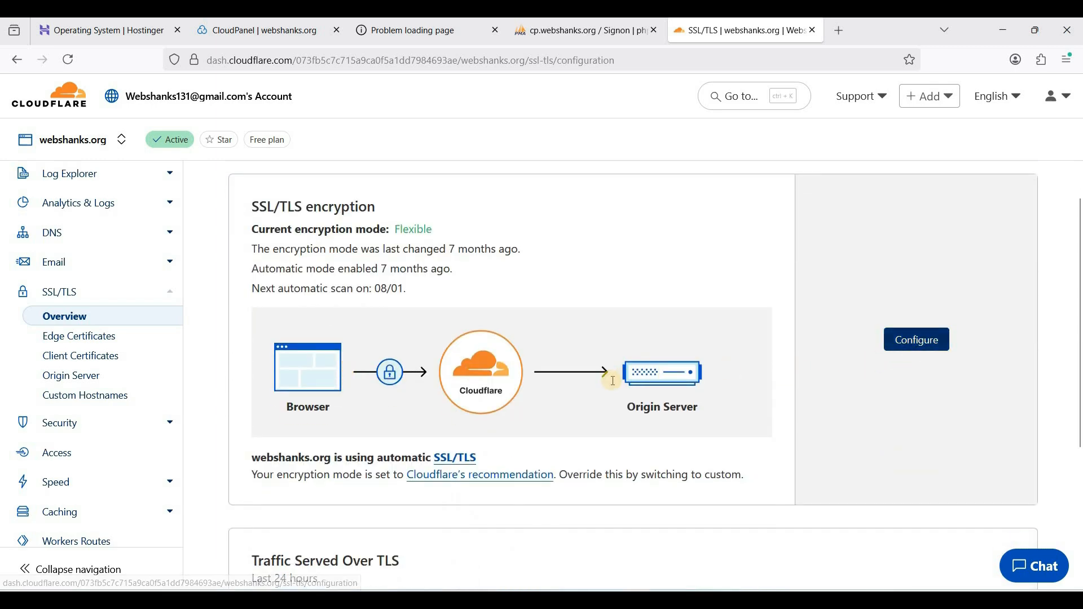
{"action": "scroll", "coordinate": [358, 384], "scroll_direction": "down", "scroll_amount": 4}
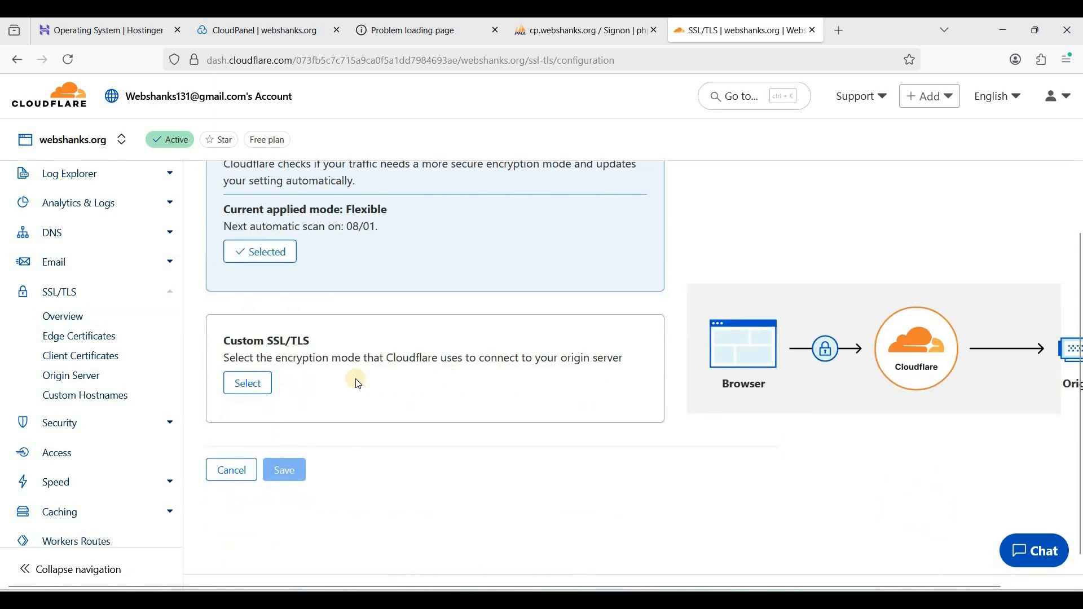
{"action": "left_click", "coordinate": [250, 390]}
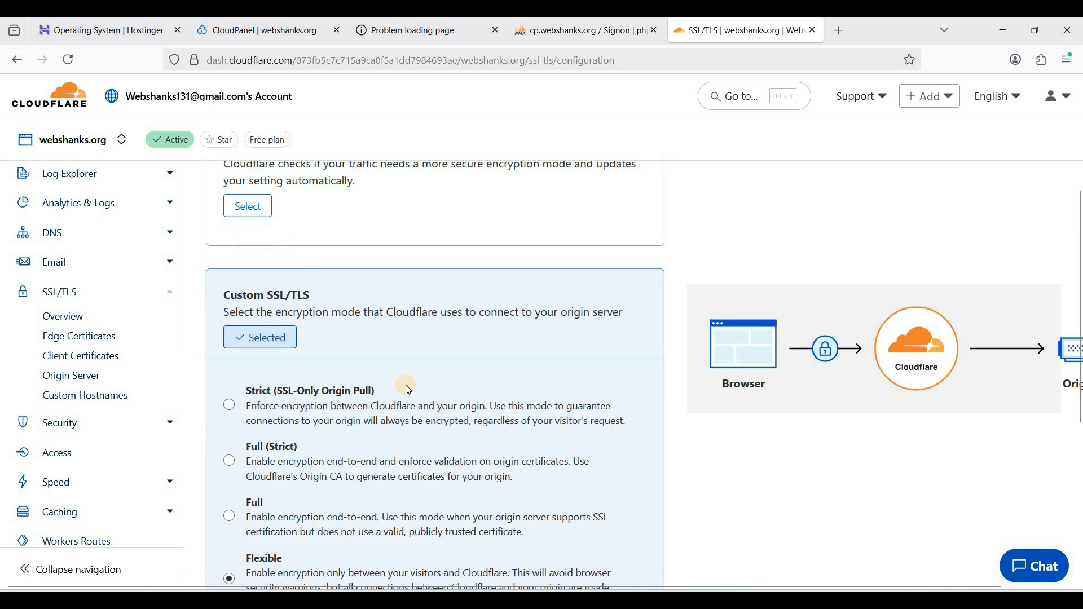
{"action": "scroll", "coordinate": [405, 384], "scroll_direction": "down", "scroll_amount": 4}
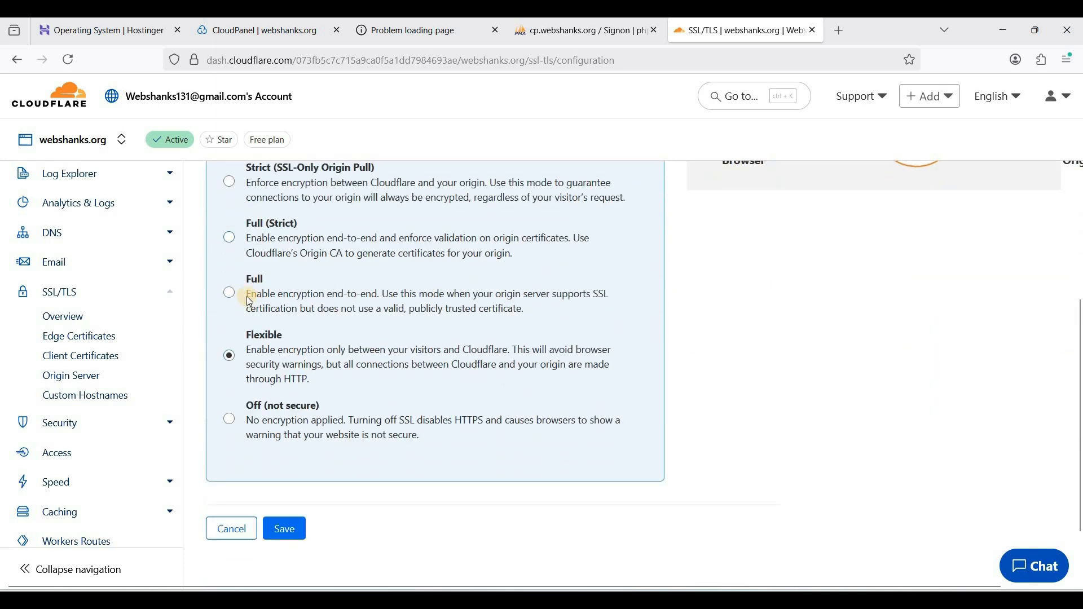
{"action": "left_click", "coordinate": [294, 528]}
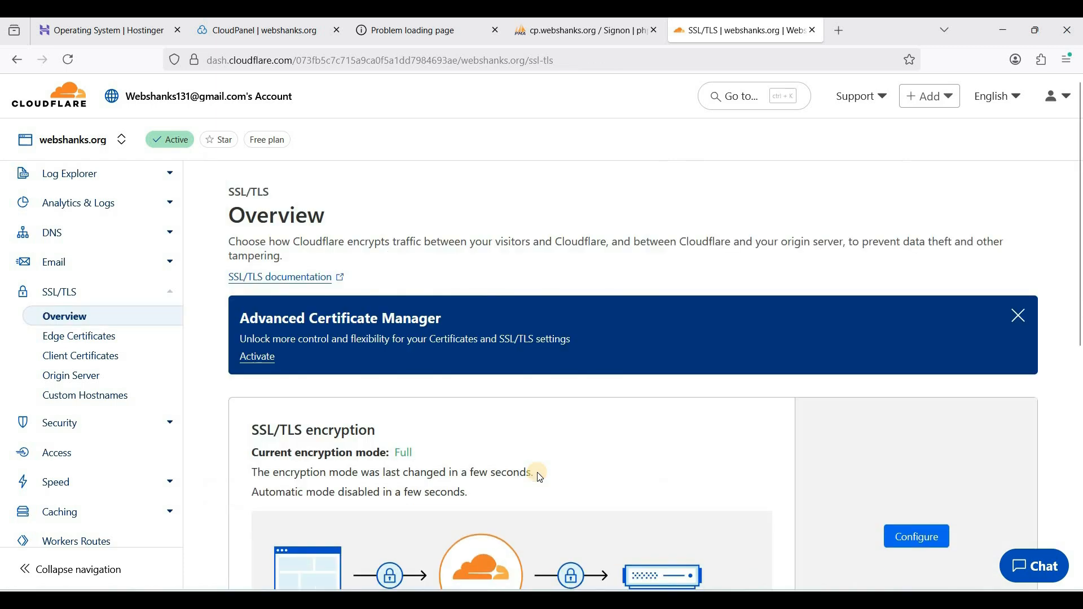
Reload webshanks.org, open its WordPress admin login and enter the username admin and the account password
{"action": "left_click", "coordinate": [429, 36]}
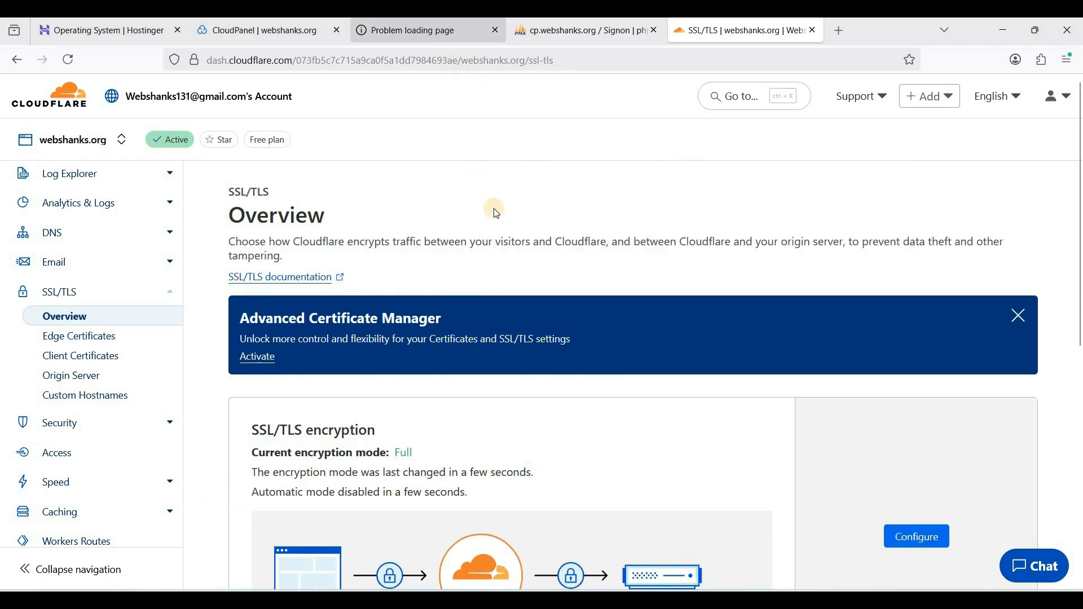
{"action": "left_click", "coordinate": [764, 414]}
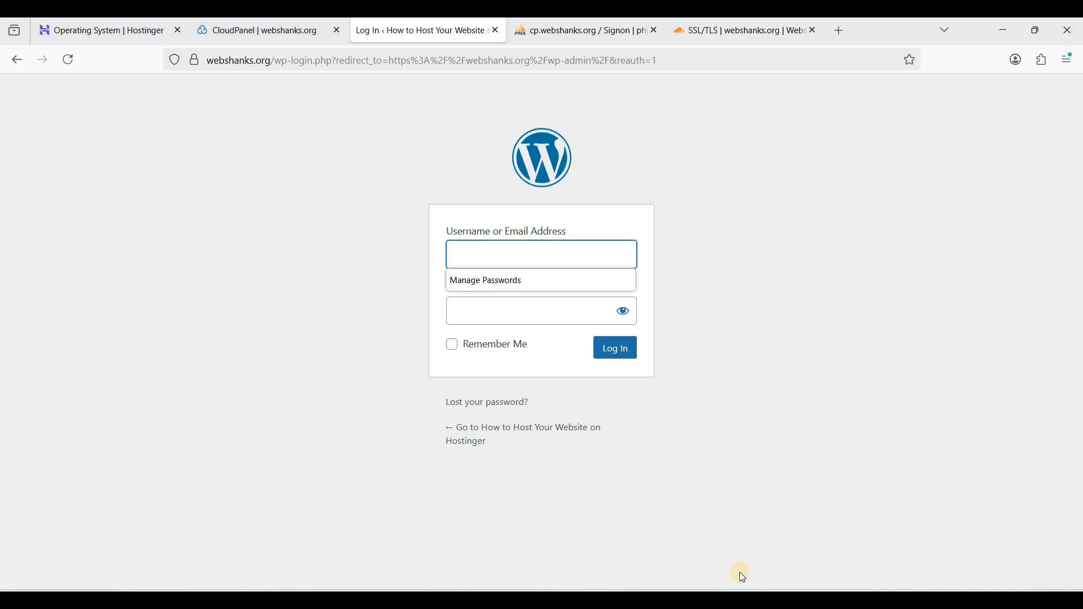
{"action": "left_click", "coordinate": [501, 253]}
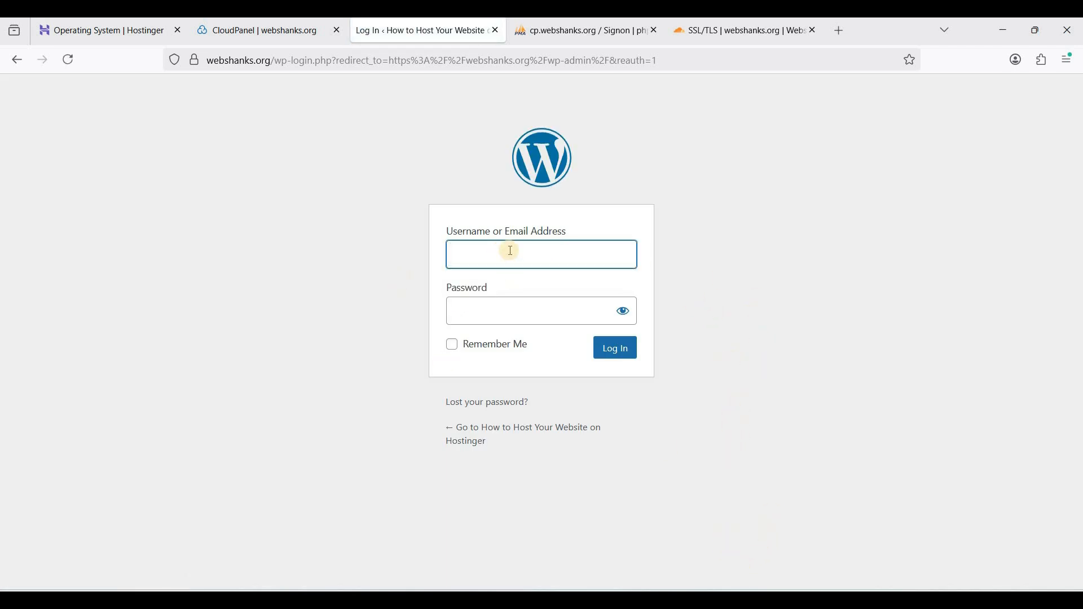
{"action": "left_click", "coordinate": [511, 251]}
{"action": "left_click", "coordinate": [510, 250]}
{"action": "type", "text": "admin"}
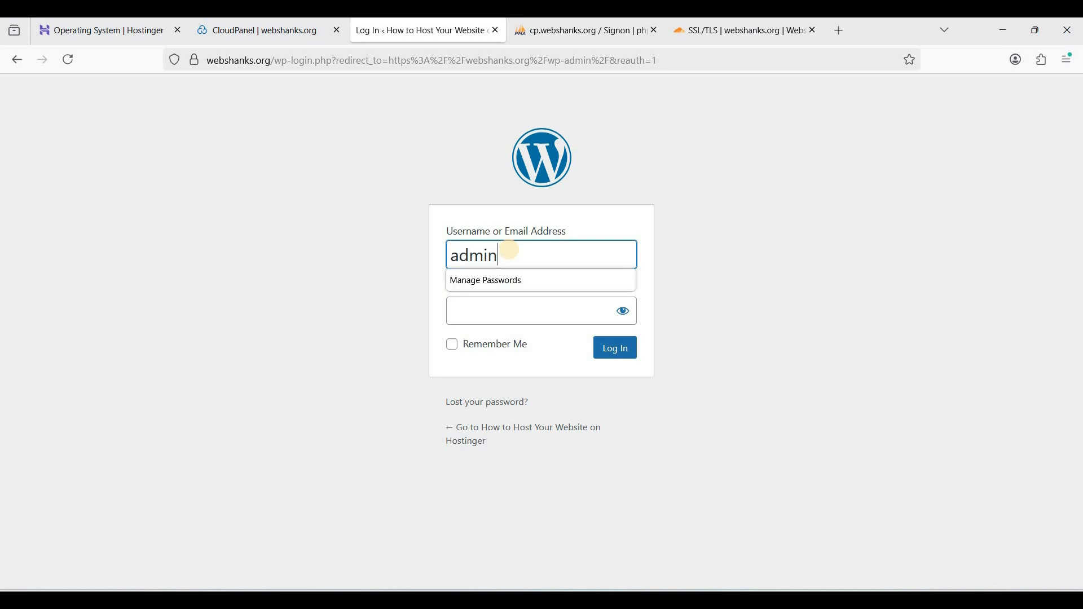
{"action": "key", "text": "Tab"}
{"action": "key", "text": "ctrl+v"}
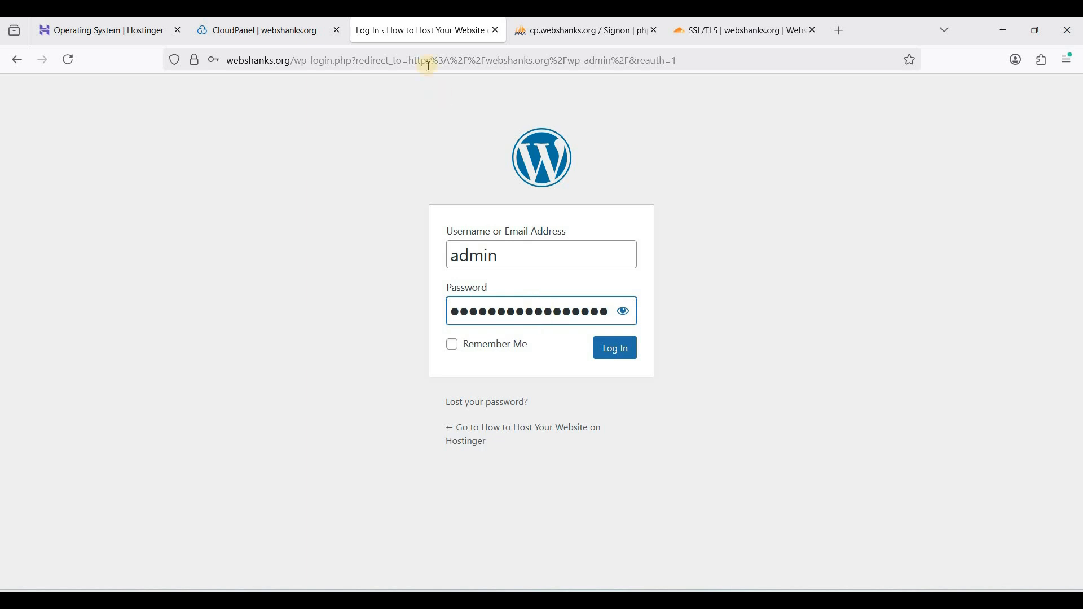
Glance at the site's settings in CloudPanel, then return to the WordPress login page and submit the login
{"action": "left_click", "coordinate": [249, 23]}
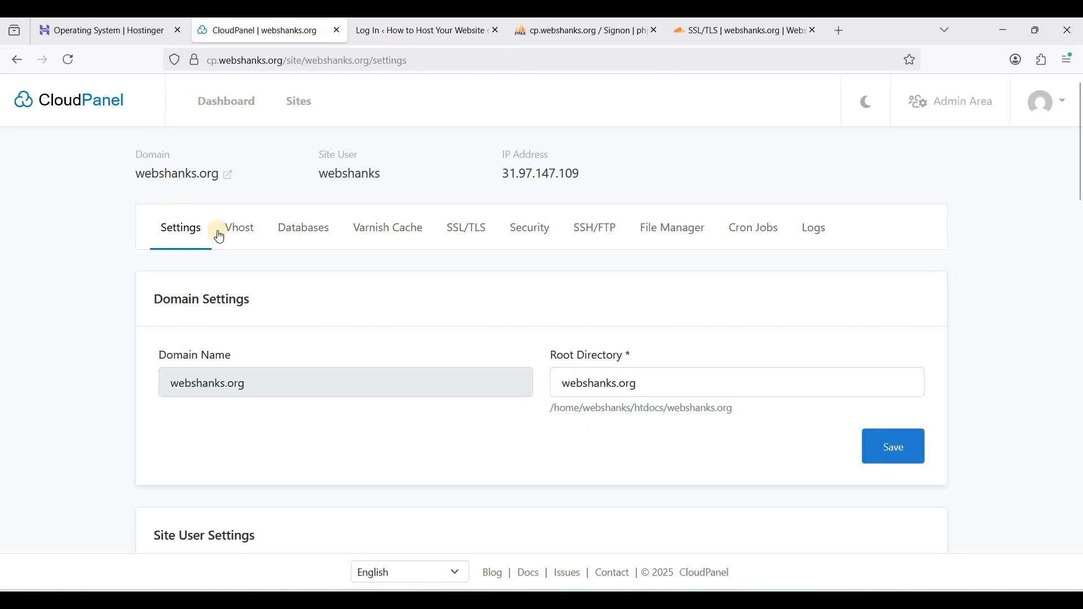
{"action": "left_click", "coordinate": [406, 36]}
{"action": "left_click", "coordinate": [268, 33]}
{"action": "left_click", "coordinate": [409, 40]}
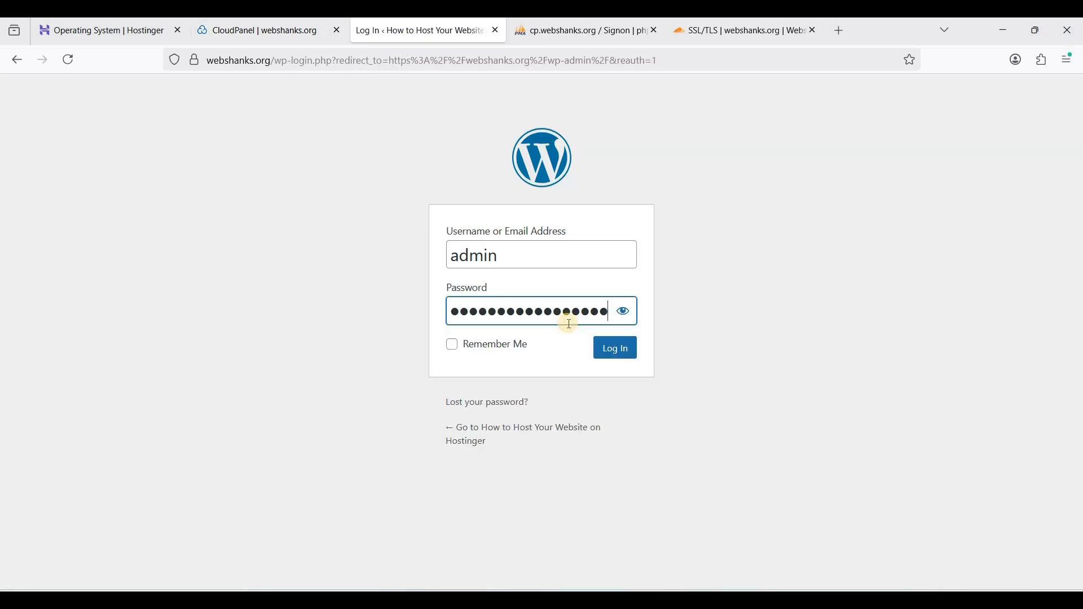
{"action": "left_click", "coordinate": [611, 351]}
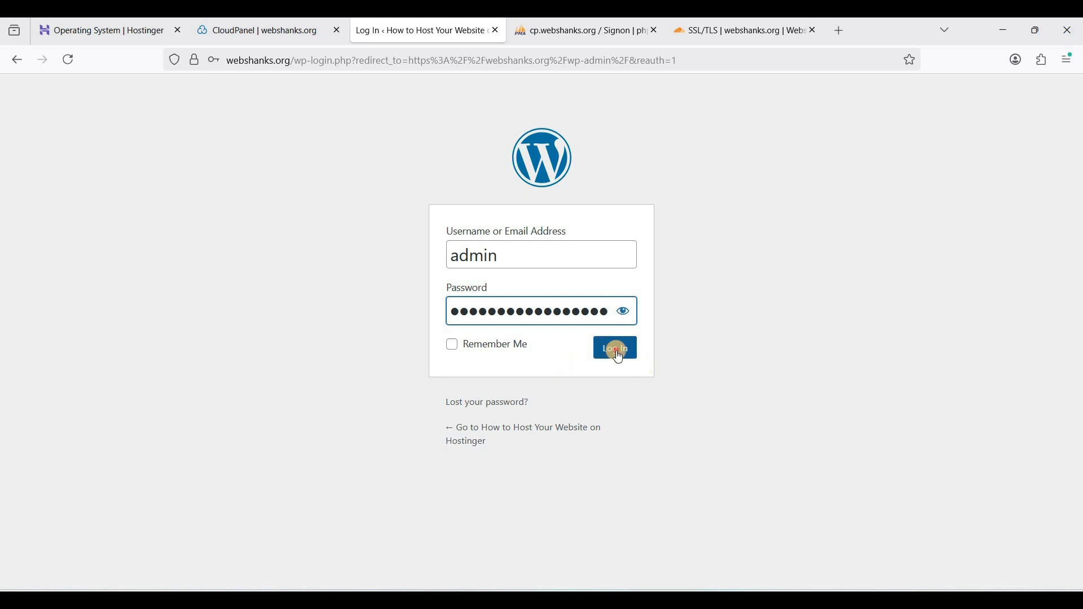
{"action": "left_click", "coordinate": [405, 346]}
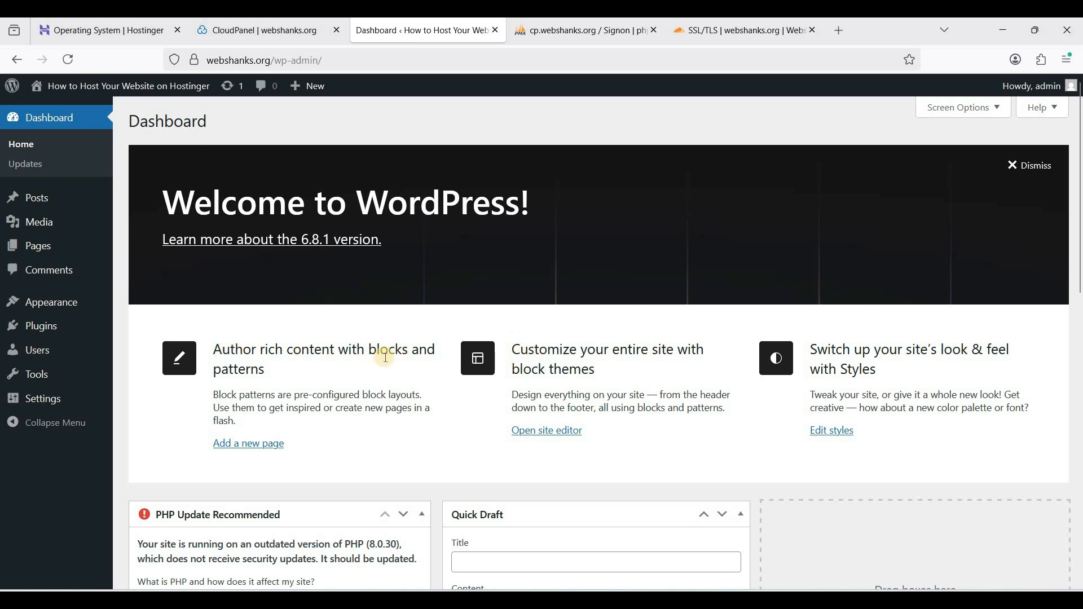
Review the WordPress dashboard, including the PHP update recommendation
{"action": "scroll", "coordinate": [446, 367], "scroll_direction": "down", "scroll_amount": 3}
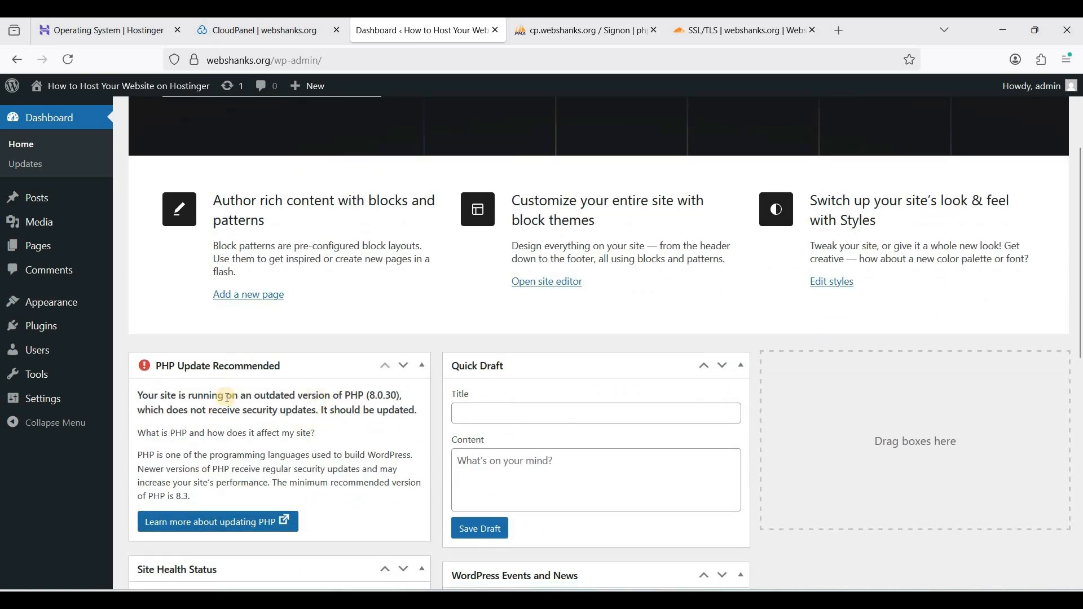
{"action": "scroll", "coordinate": [270, 380], "scroll_direction": "up", "scroll_amount": 1}
{"action": "scroll", "coordinate": [339, 350], "scroll_direction": "down", "scroll_amount": 2}
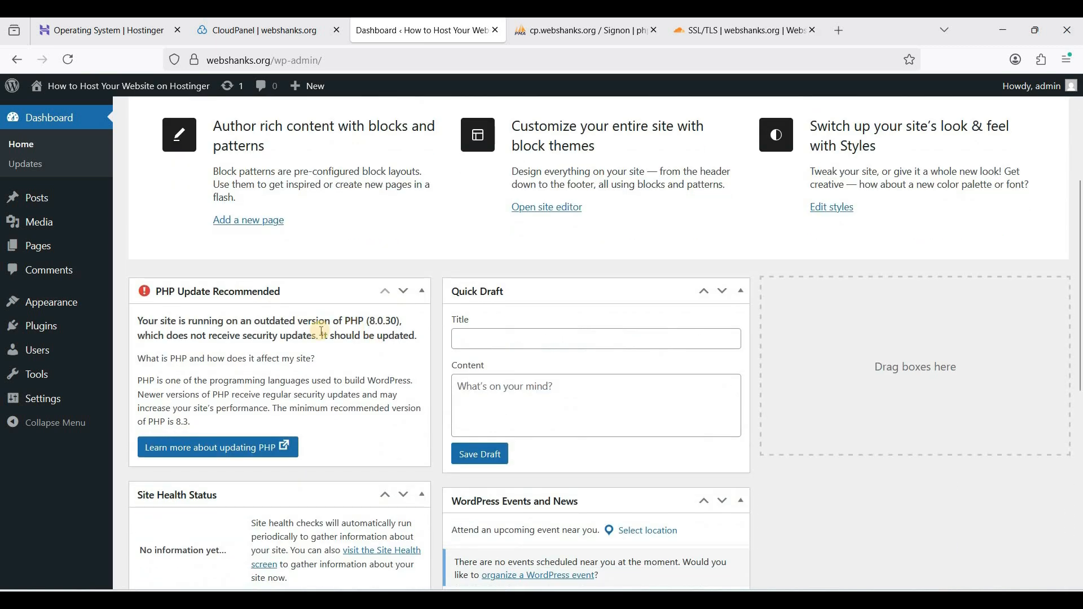
Switch to CloudPanel, set webshanks.org's PHP version to PHP 8.4 and save the PHP settings
{"action": "key", "text": "ctrl+shift+Tab"}
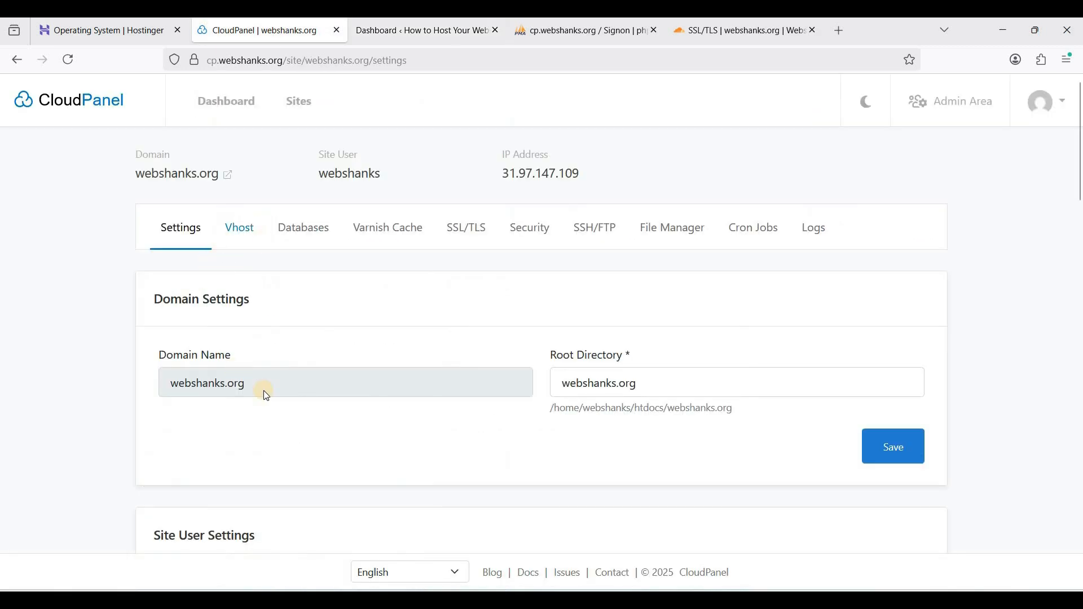
{"action": "scroll", "coordinate": [266, 395], "scroll_direction": "down", "scroll_amount": 10}
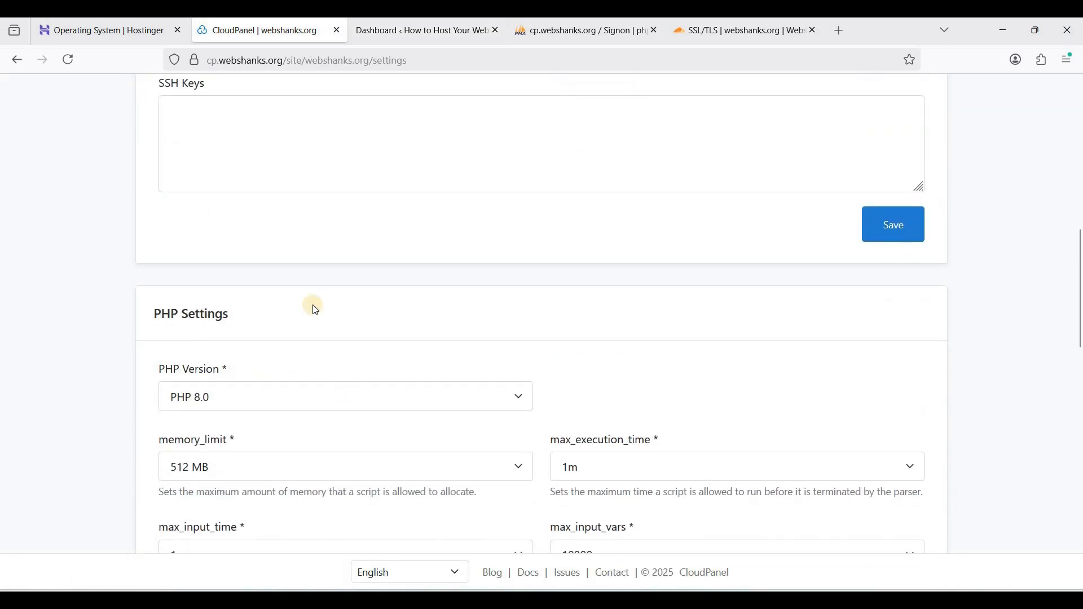
{"action": "left_click", "coordinate": [288, 396]}
{"action": "left_click", "coordinate": [225, 186]}
{"action": "scroll", "coordinate": [484, 422], "scroll_direction": "down", "scroll_amount": 3}
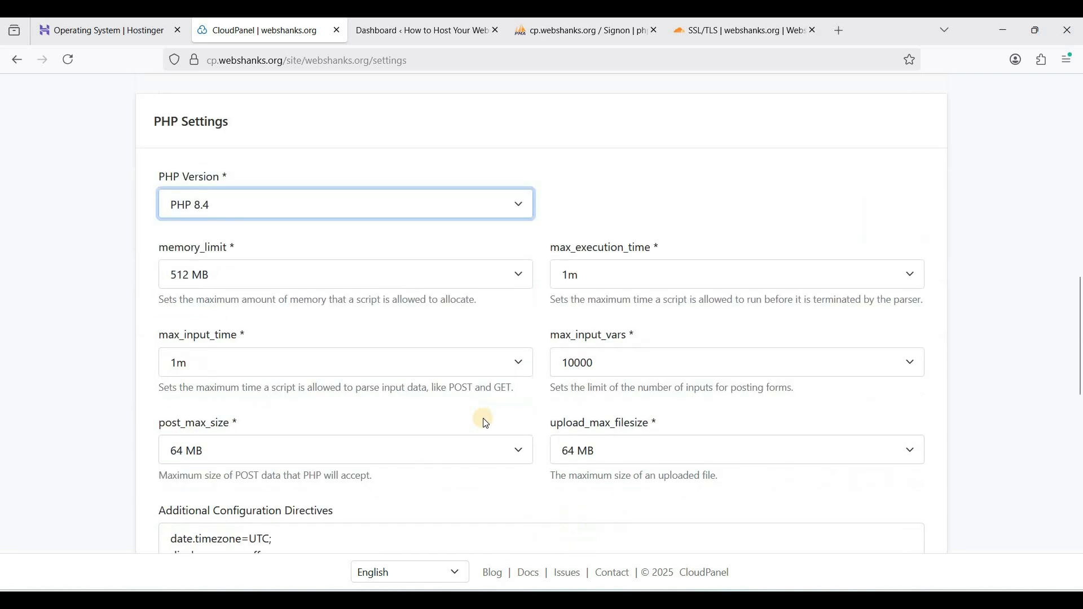
{"action": "scroll", "coordinate": [868, 291], "scroll_direction": "down", "scroll_amount": 6}
{"action": "left_click", "coordinate": [900, 270]}
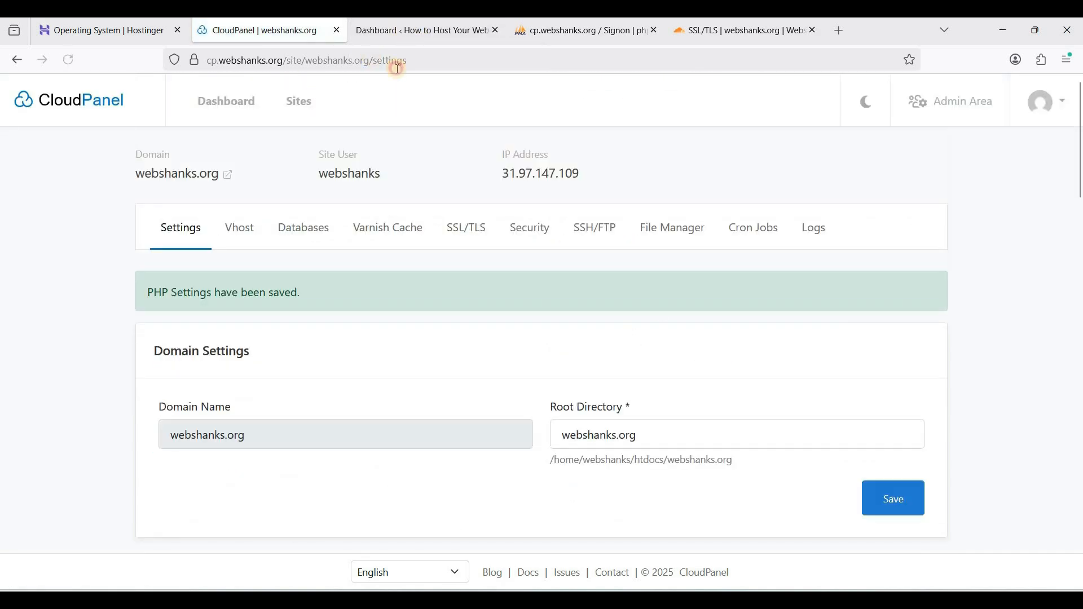
Return to the WordPress dashboard, reload it and check whether the PHP update recommendation is still listed
{"action": "left_click", "coordinate": [397, 35]}
{"action": "right_click", "coordinate": [306, 232]}
{"action": "left_click", "coordinate": [394, 250]}
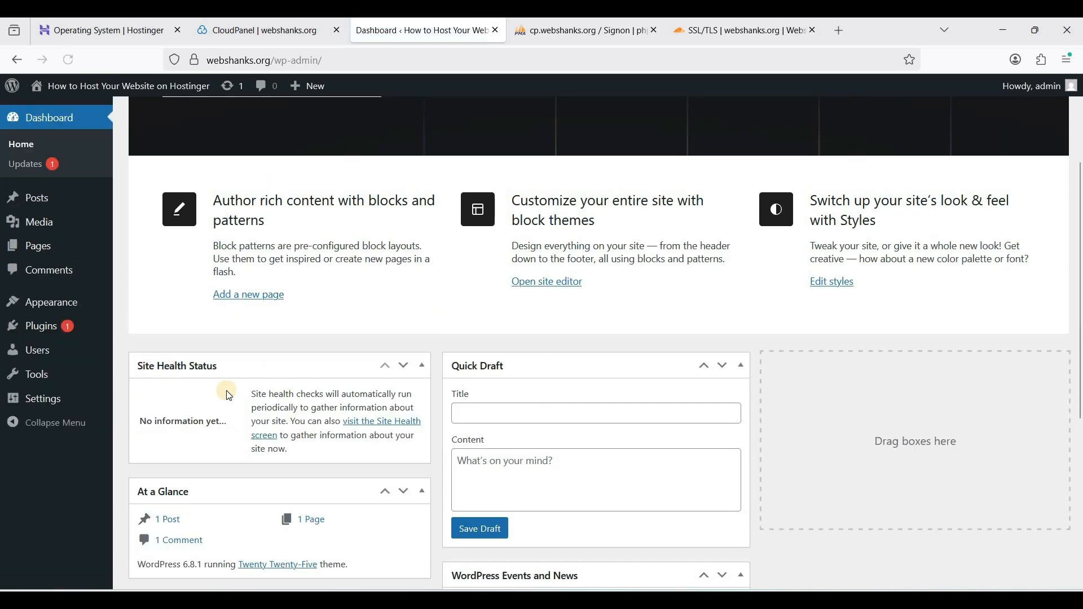
{"action": "scroll", "coordinate": [229, 396], "scroll_direction": "up", "scroll_amount": 3}
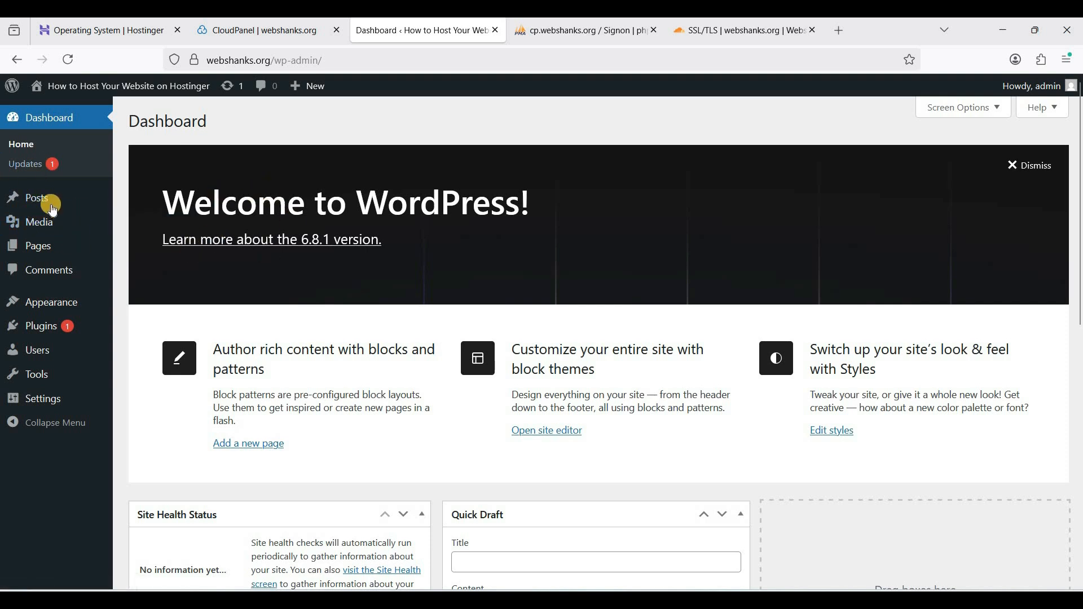
Search the WordPress theme library for kadence, and install and activate the Kadence theme
{"action": "left_click", "coordinate": [145, 306]}
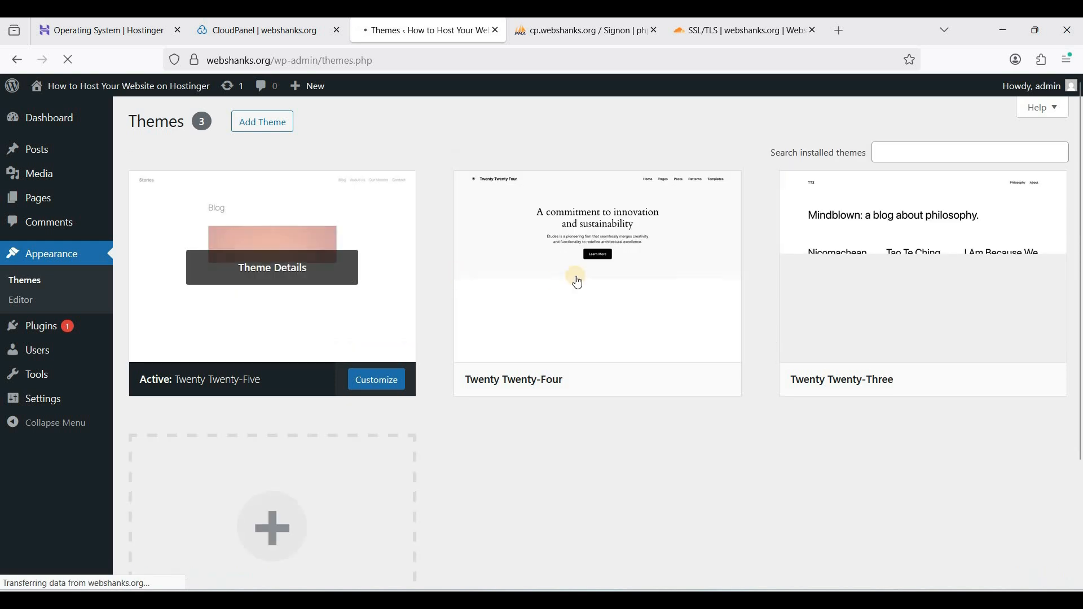
{"action": "left_click", "coordinate": [248, 123]}
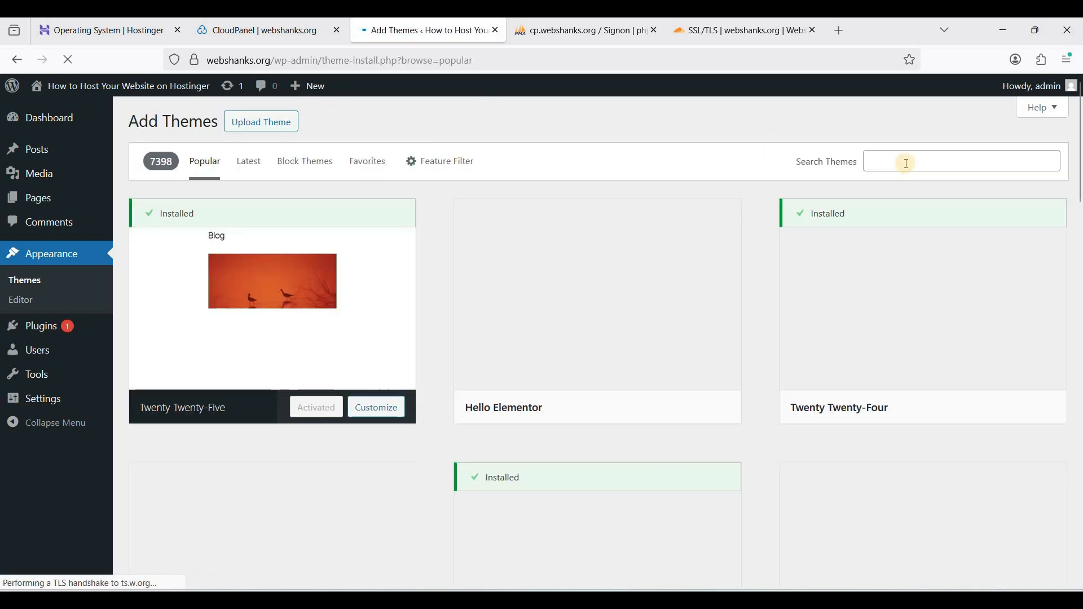
{"action": "left_click", "coordinate": [907, 164]}
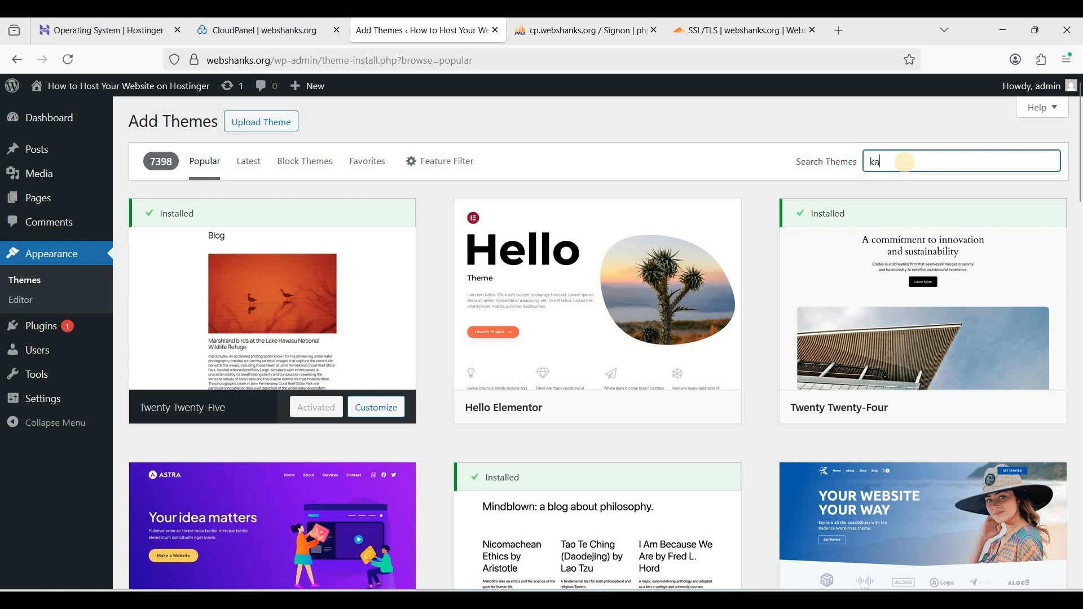
{"action": "type", "text": "kaden"}
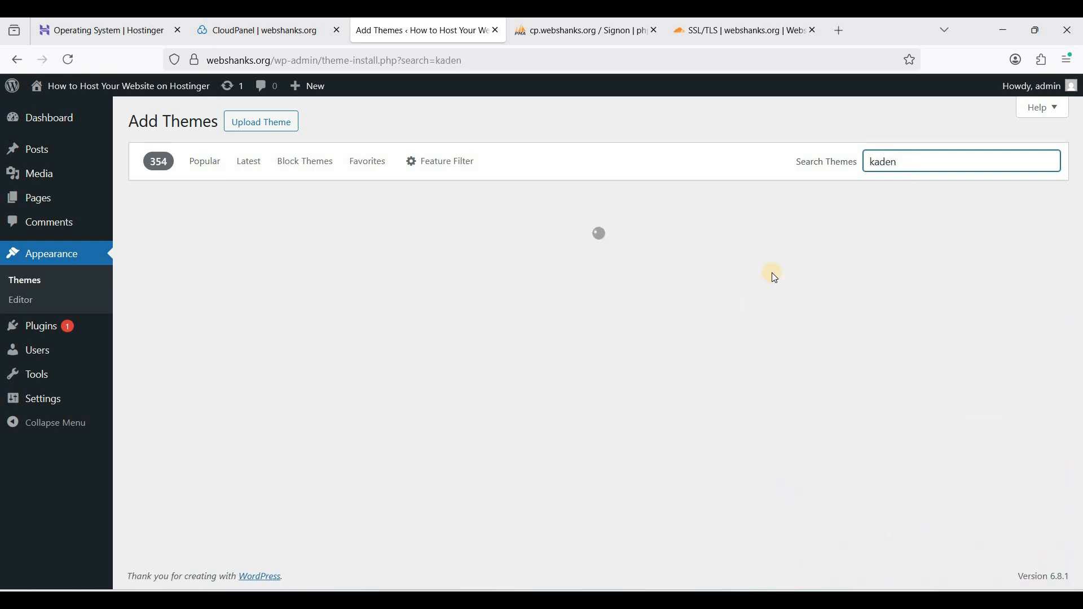
{"action": "type", "text": "ce"}
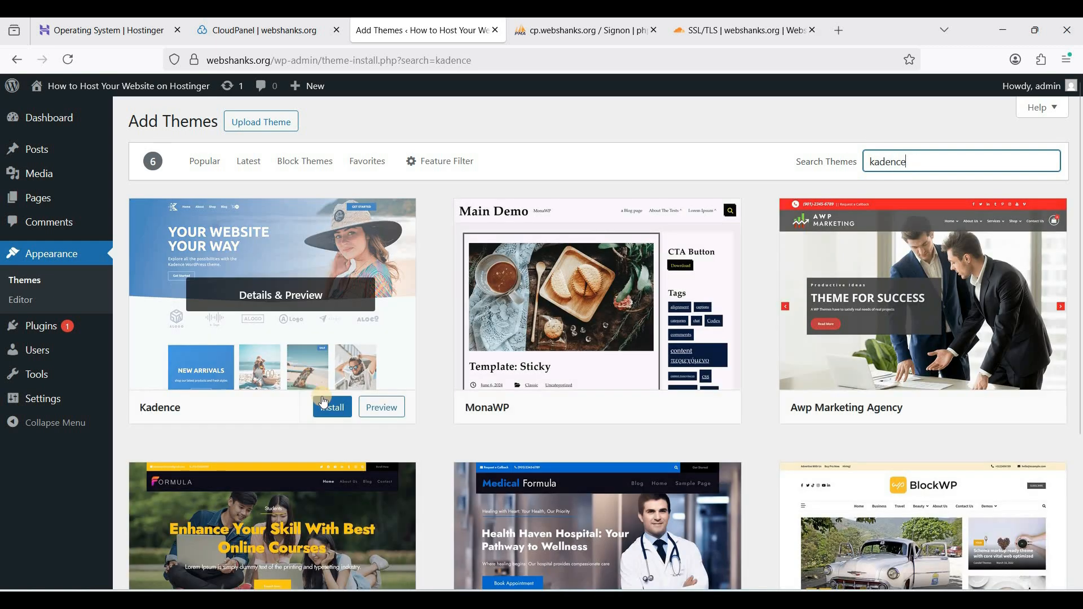
{"action": "left_click", "coordinate": [333, 408]}
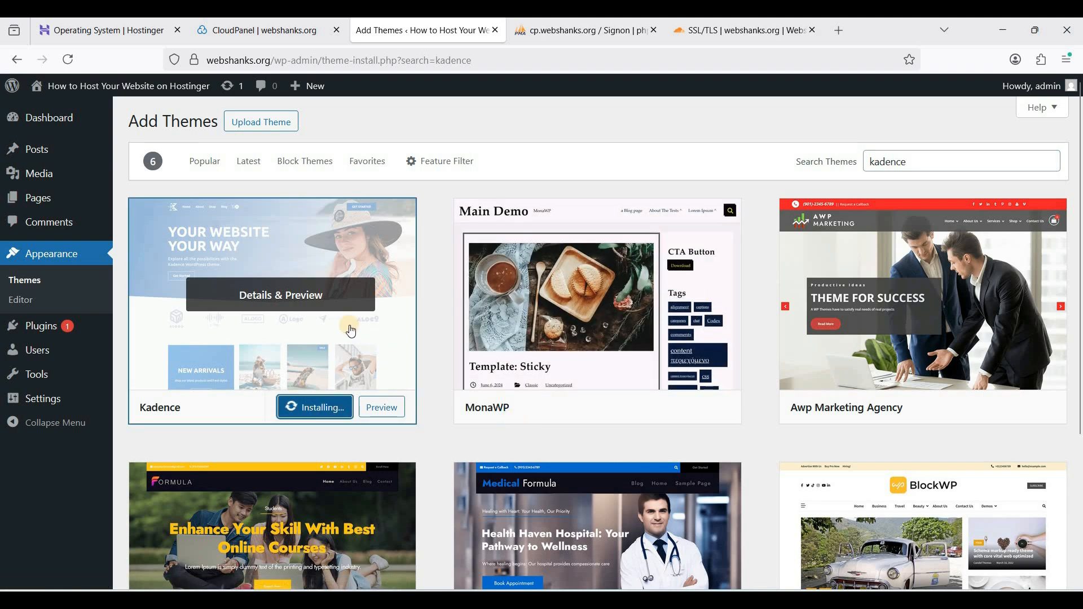
{"action": "left_click", "coordinate": [311, 408]}
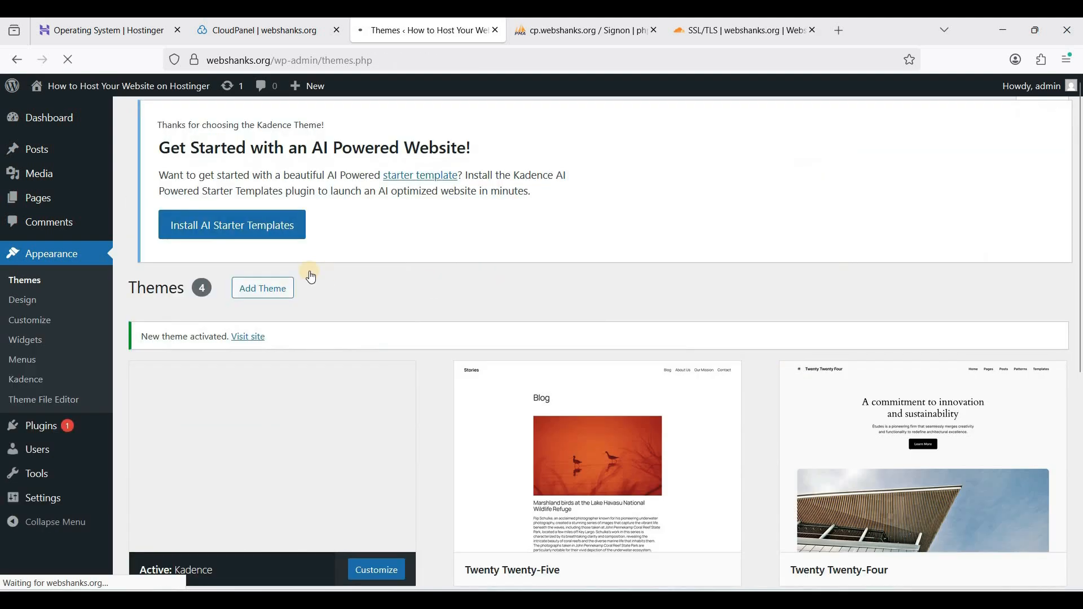
Install Kadence's AI Starter Templates plugin and open its pre-designed templates
{"action": "scroll", "coordinate": [311, 277], "scroll_direction": "down", "scroll_amount": 3}
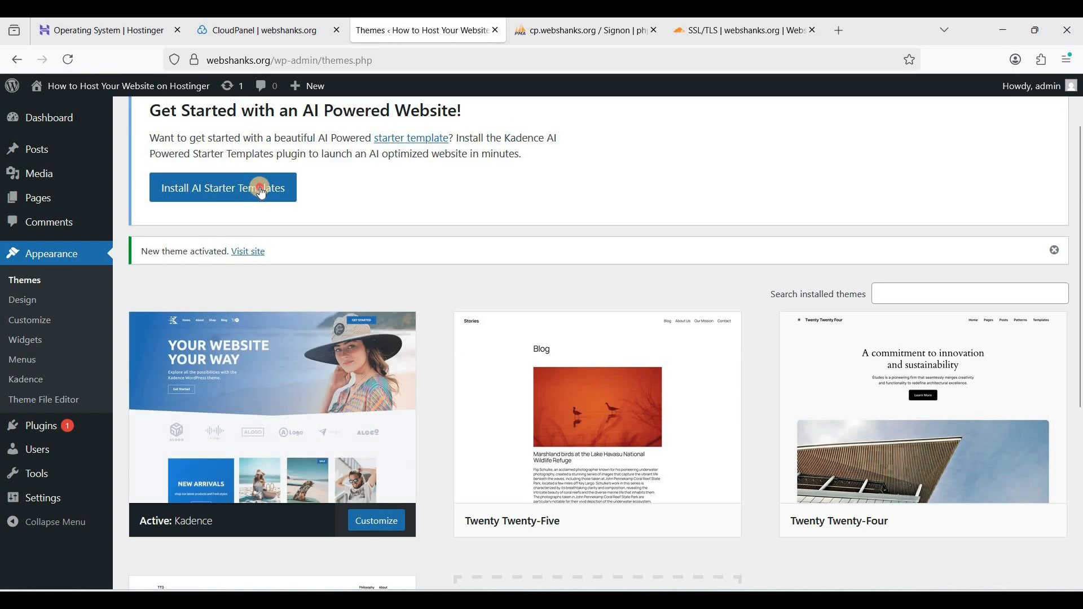
{"action": "left_click", "coordinate": [261, 186]}
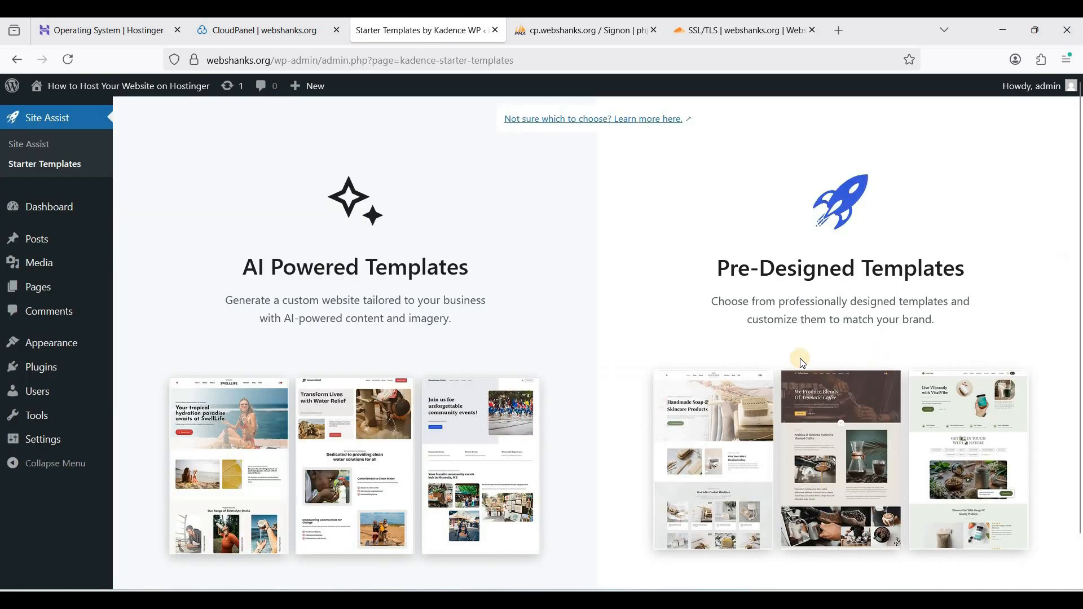
{"action": "left_click", "coordinate": [800, 359]}
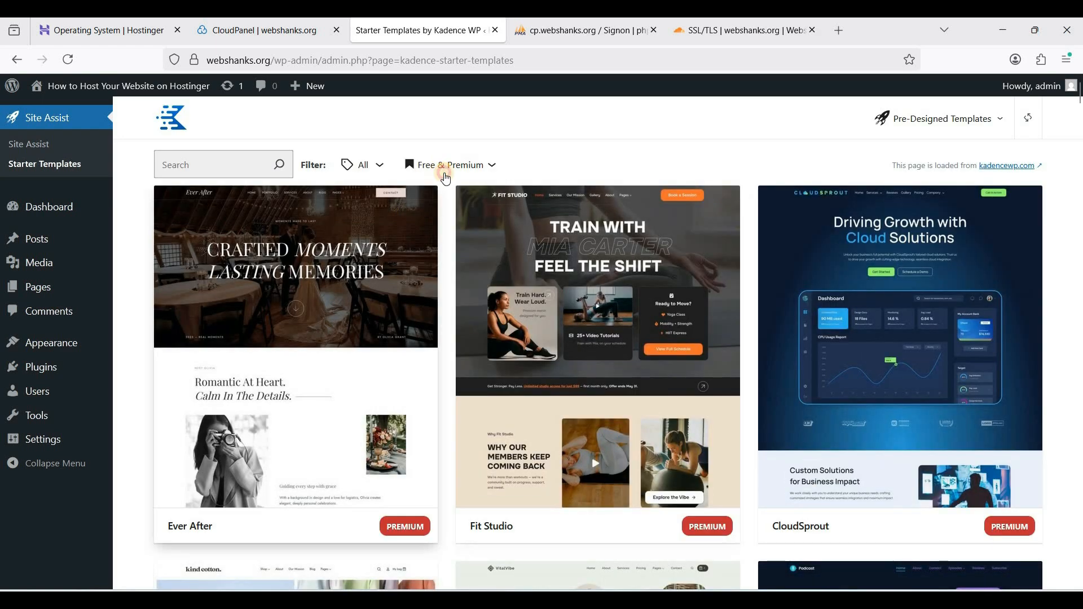
Filter the starter templates to free ones only and select the Painting Course template
{"action": "left_click", "coordinate": [444, 166]}
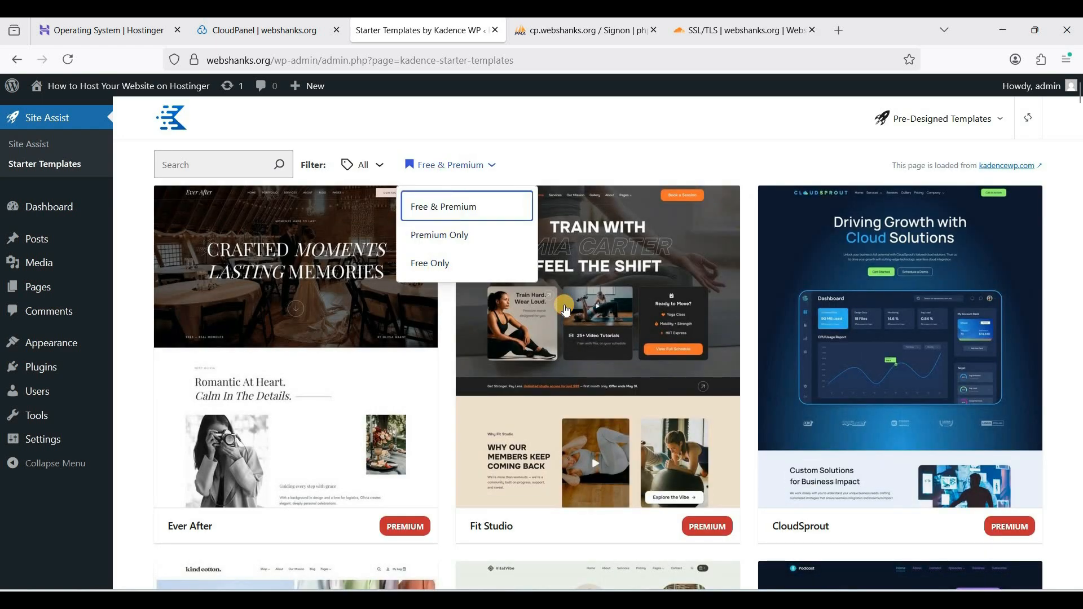
{"action": "scroll", "coordinate": [731, 381], "scroll_direction": "down", "scroll_amount": 10}
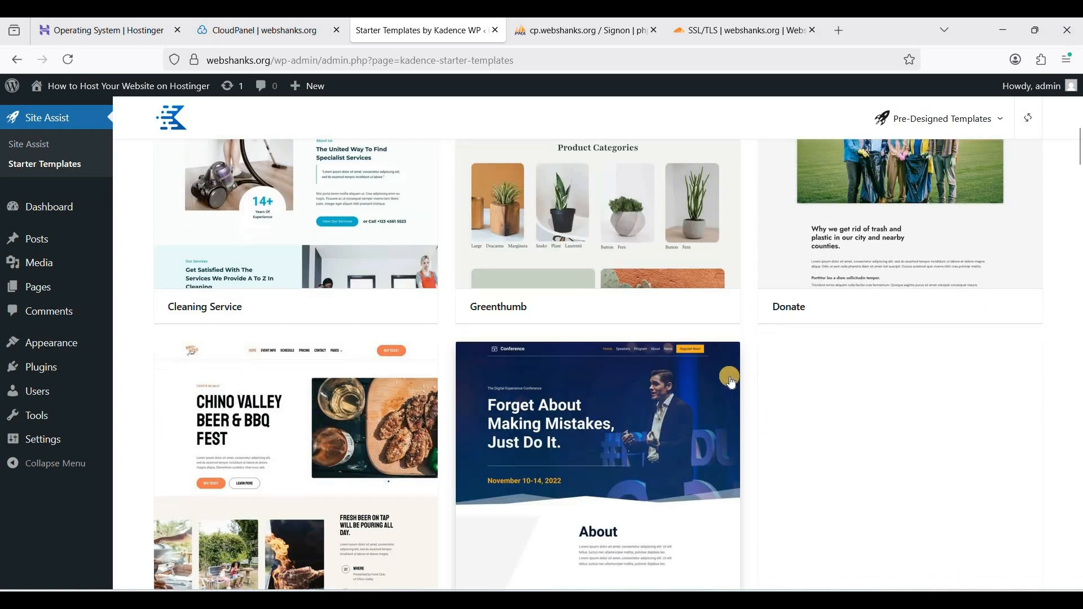
{"action": "scroll", "coordinate": [731, 381], "scroll_direction": "down", "scroll_amount": 9}
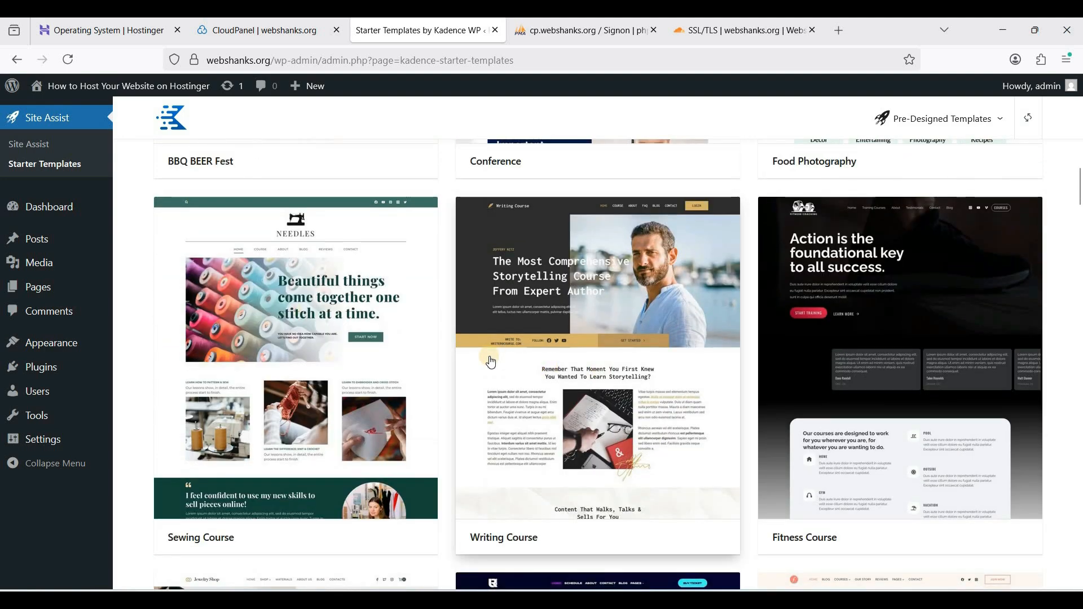
{"action": "scroll", "coordinate": [491, 363], "scroll_direction": "down", "scroll_amount": 6}
{"action": "scroll", "coordinate": [491, 363], "scroll_direction": "down", "scroll_amount": 6}
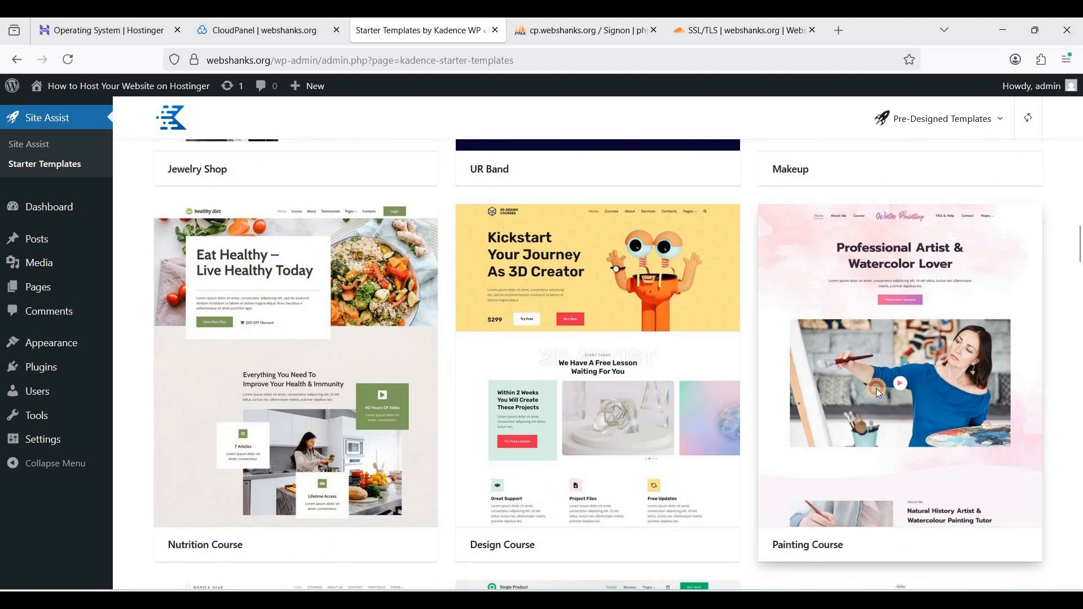
{"action": "left_click", "coordinate": [878, 394]}
Keep the default style and the Import Full Site option, and import the Painting Course template
{"action": "left_click", "coordinate": [1033, 129]}
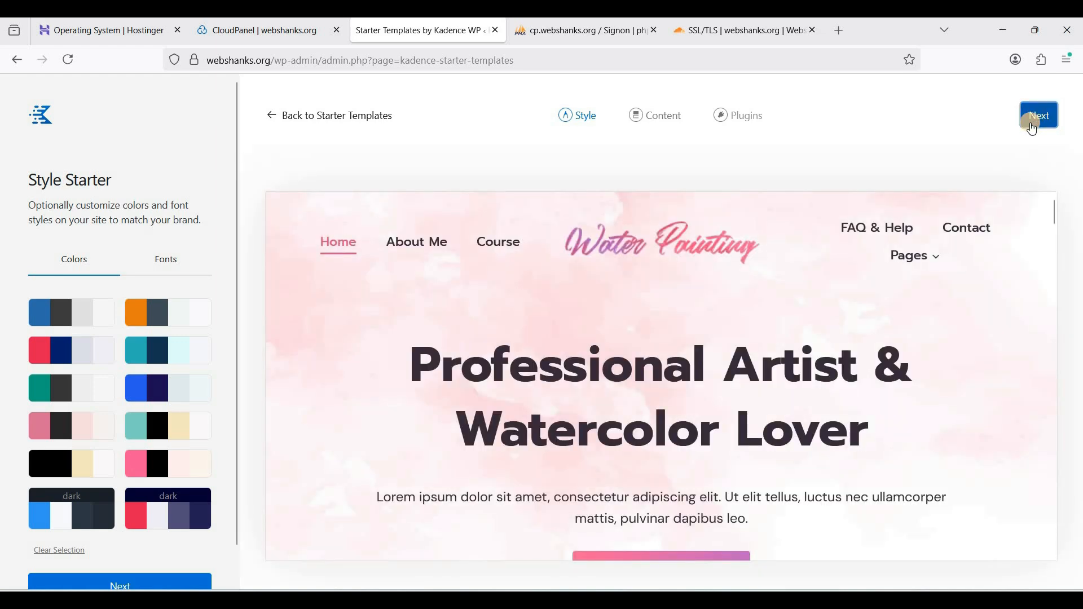
{"action": "left_click", "coordinate": [159, 552]}
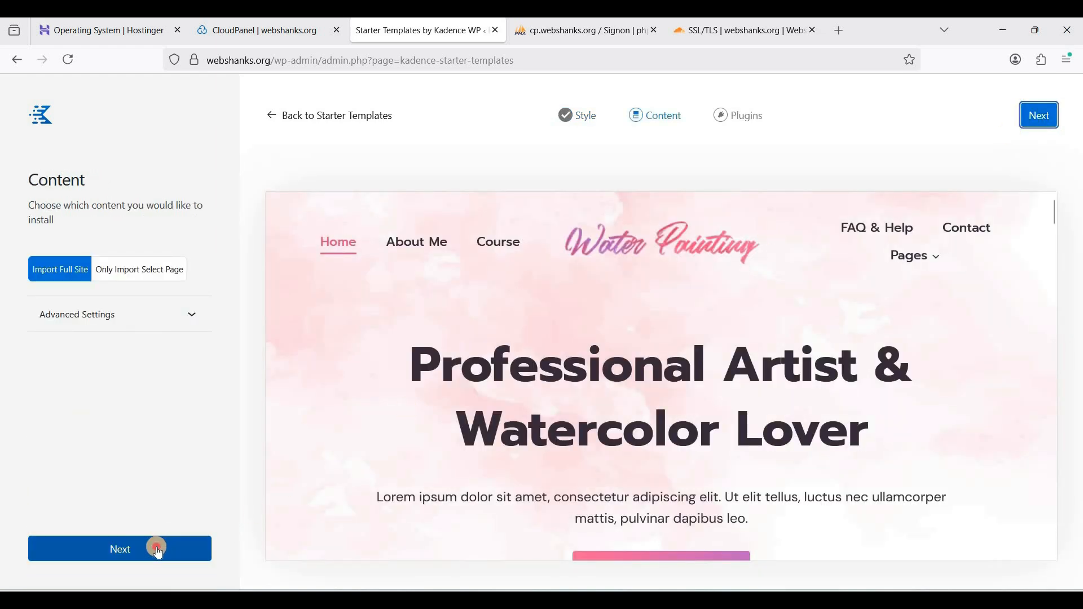
{"action": "left_click", "coordinate": [160, 549]}
{"action": "left_click", "coordinate": [665, 373]}
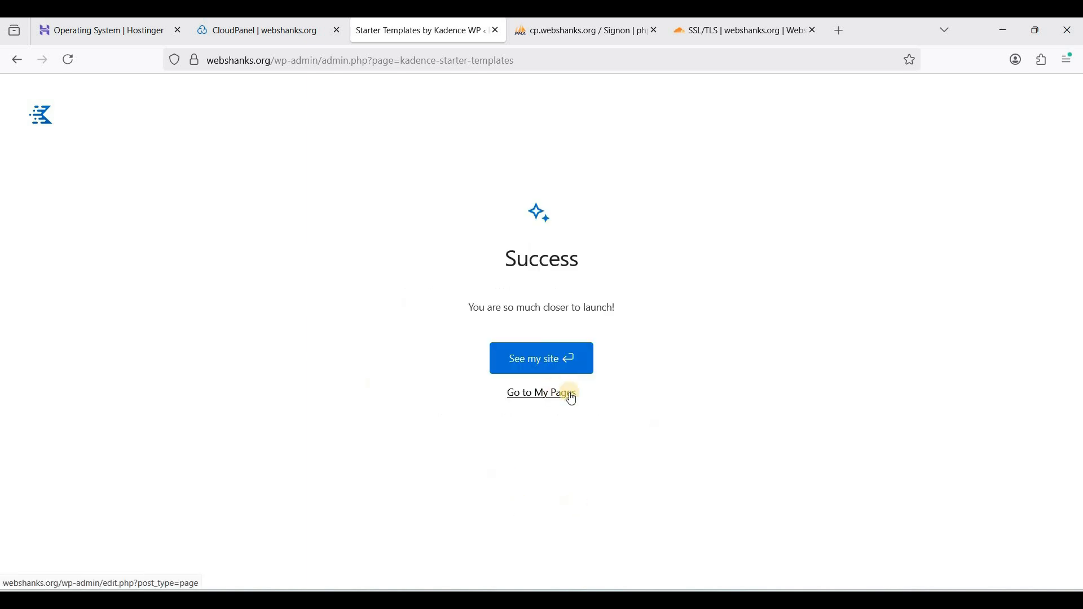
Open the live webshanks.org site and look through the imported Water Painting home page
{"action": "left_click", "coordinate": [553, 363]}
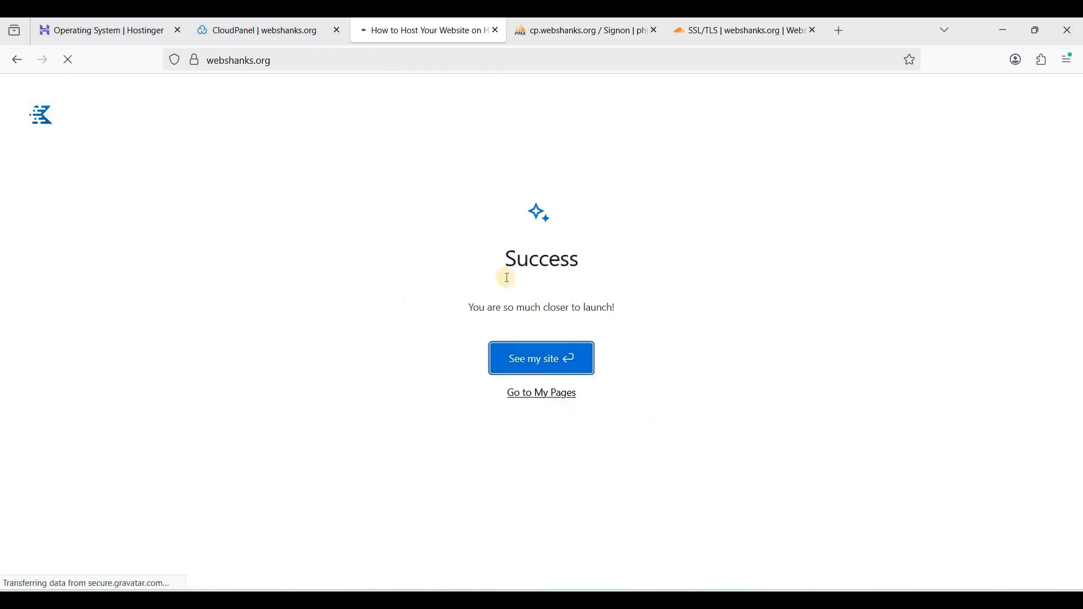
{"action": "scroll", "coordinate": [528, 282], "scroll_direction": "down", "scroll_amount": 4}
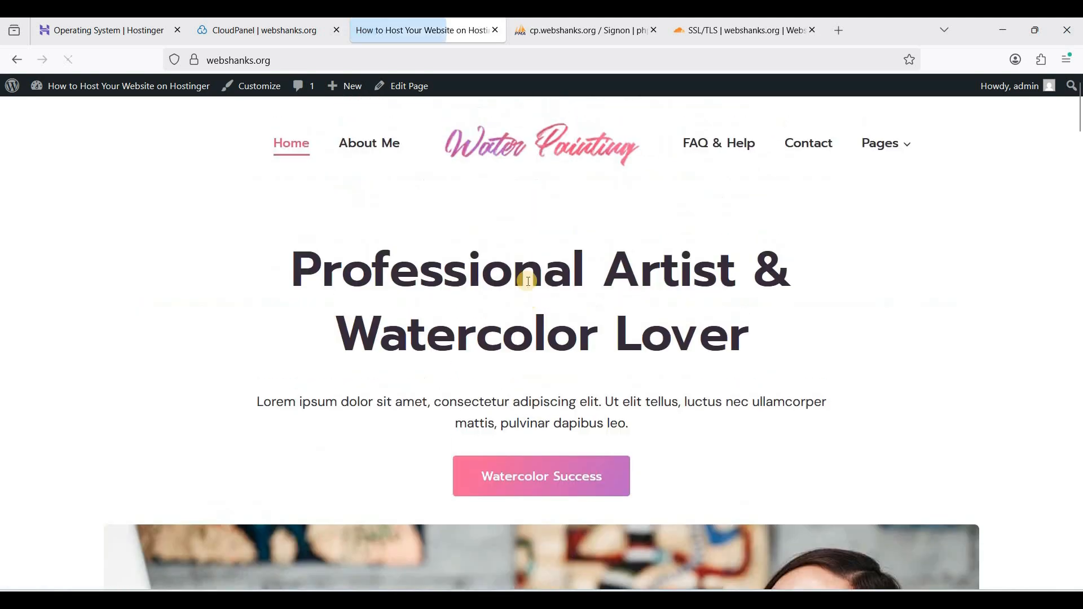
{"action": "scroll", "coordinate": [528, 281], "scroll_direction": "down", "scroll_amount": 20}
{"action": "scroll", "coordinate": [529, 282], "scroll_direction": "up", "scroll_amount": 20}
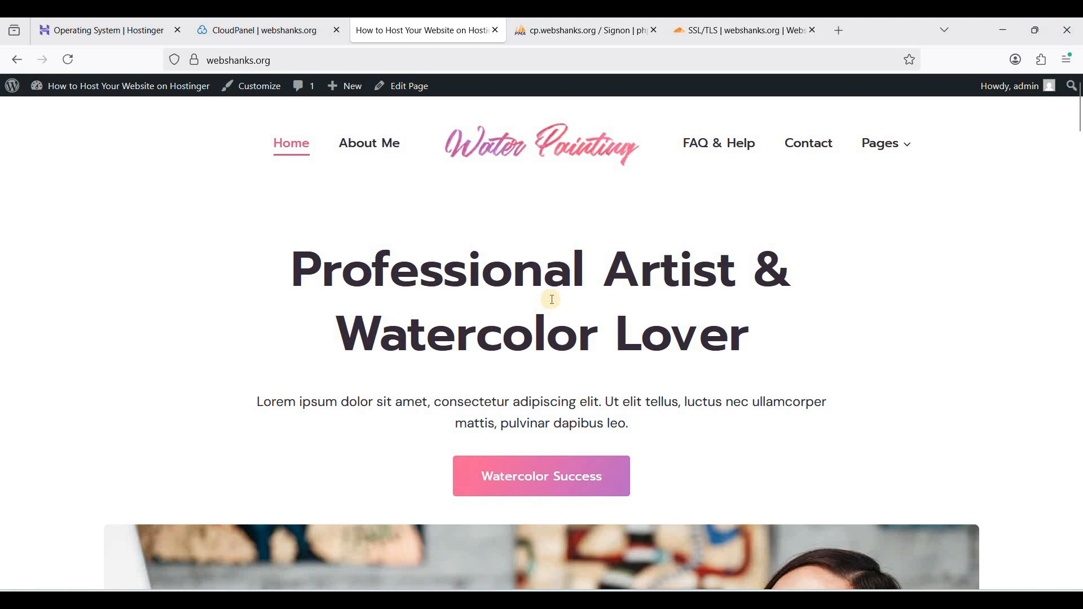
{"action": "scroll", "coordinate": [552, 301], "scroll_direction": "down", "scroll_amount": 5}
{"action": "scroll", "coordinate": [552, 300], "scroll_direction": "up", "scroll_amount": 5}
{"action": "scroll", "coordinate": [551, 302], "scroll_direction": "down", "scroll_amount": 12}
{"action": "scroll", "coordinate": [551, 303], "scroll_direction": "down", "scroll_amount": 7}
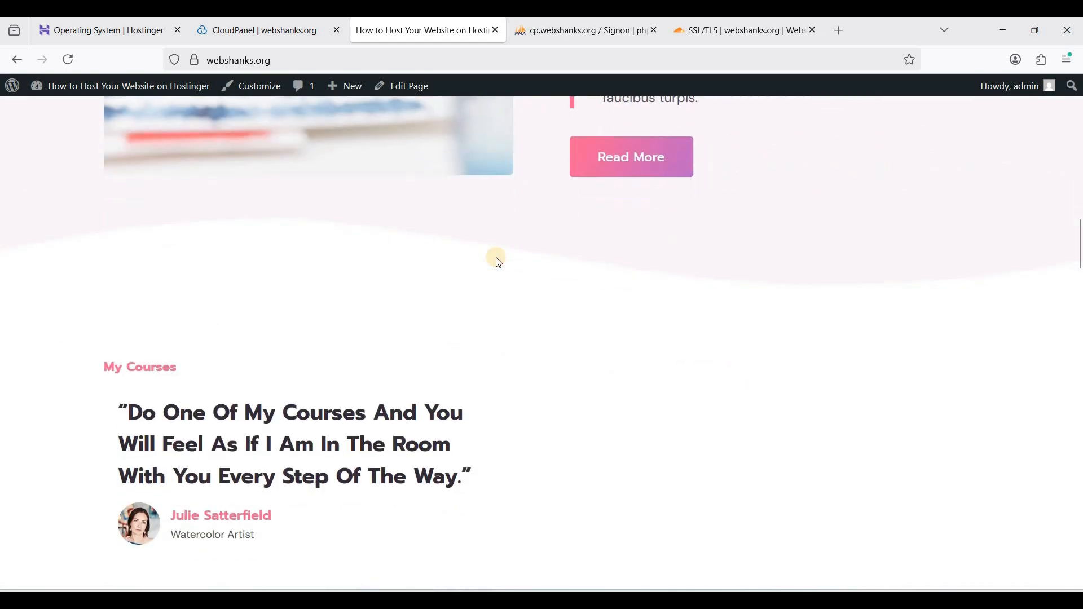
Switch to Cloudflare, select the webshanks.space domain and open its DNS records
{"action": "left_click", "coordinate": [744, 32]}
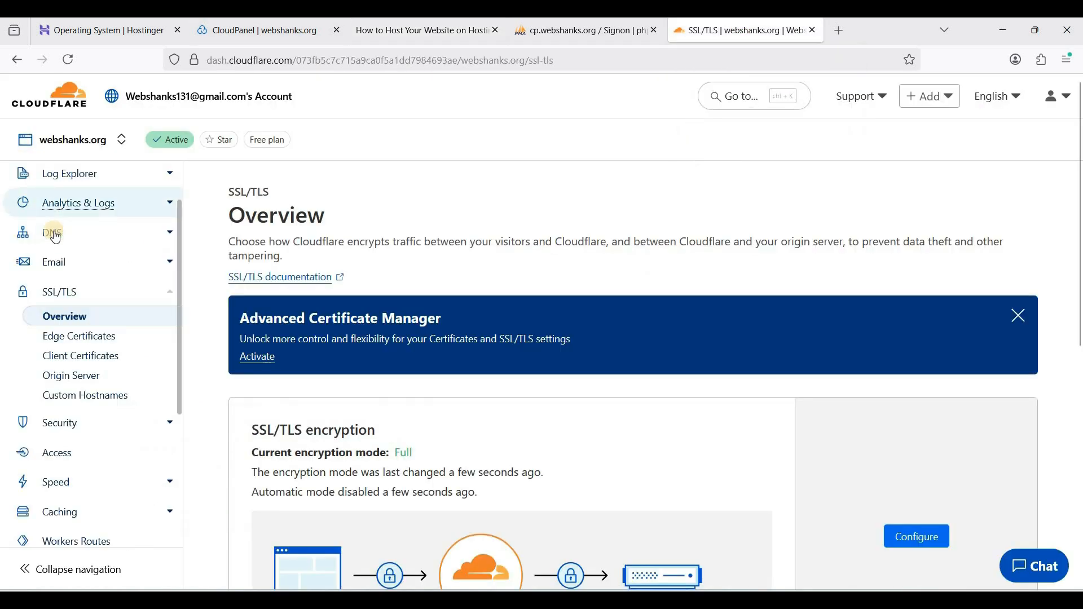
{"action": "left_click", "coordinate": [79, 194]}
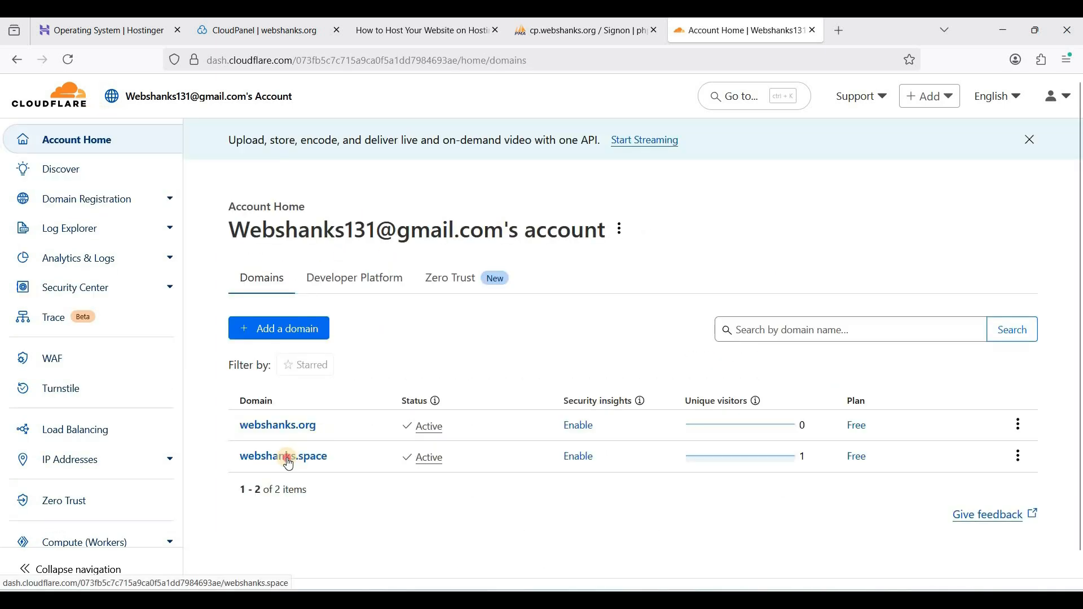
{"action": "left_click", "coordinate": [367, 444]}
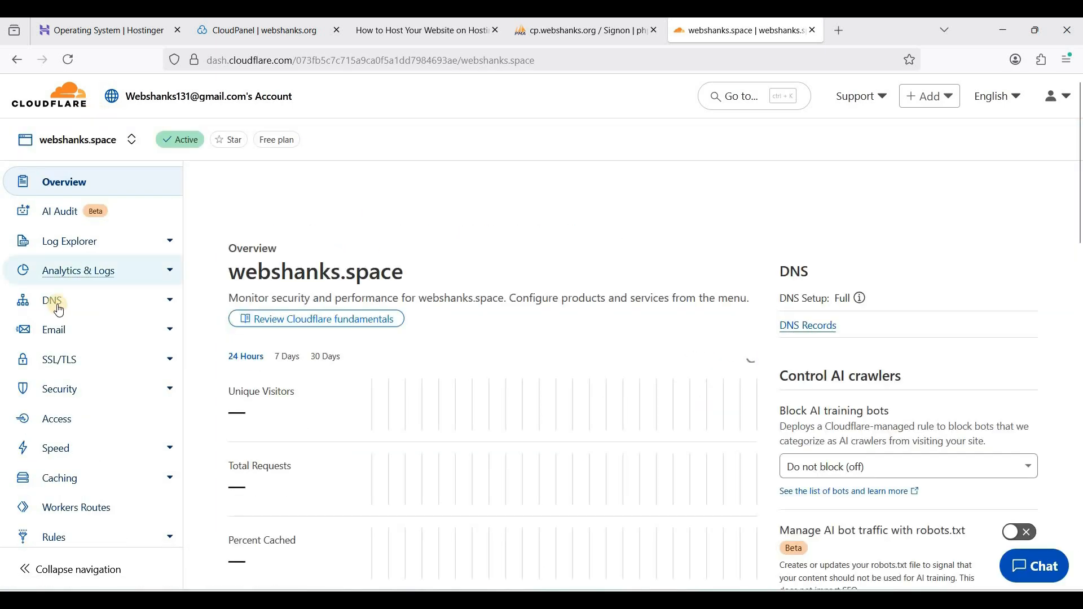
{"action": "scroll", "coordinate": [364, 349], "scroll_direction": "down", "scroll_amount": 5}
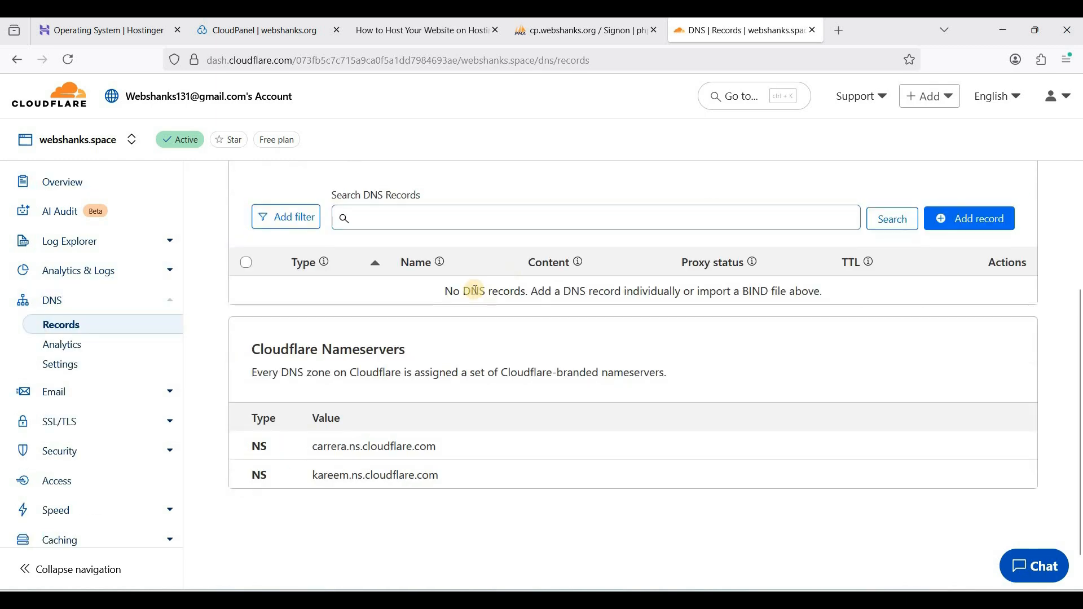
{"action": "scroll", "coordinate": [917, 425], "scroll_direction": "up", "scroll_amount": 1}
{"action": "scroll", "coordinate": [917, 424], "scroll_direction": "up", "scroll_amount": 3}
Add a proxied A record named @ for webshanks.space, pointing to the server IP 31.97.147.109 copied from CloudPanel
{"action": "left_click", "coordinate": [959, 442]}
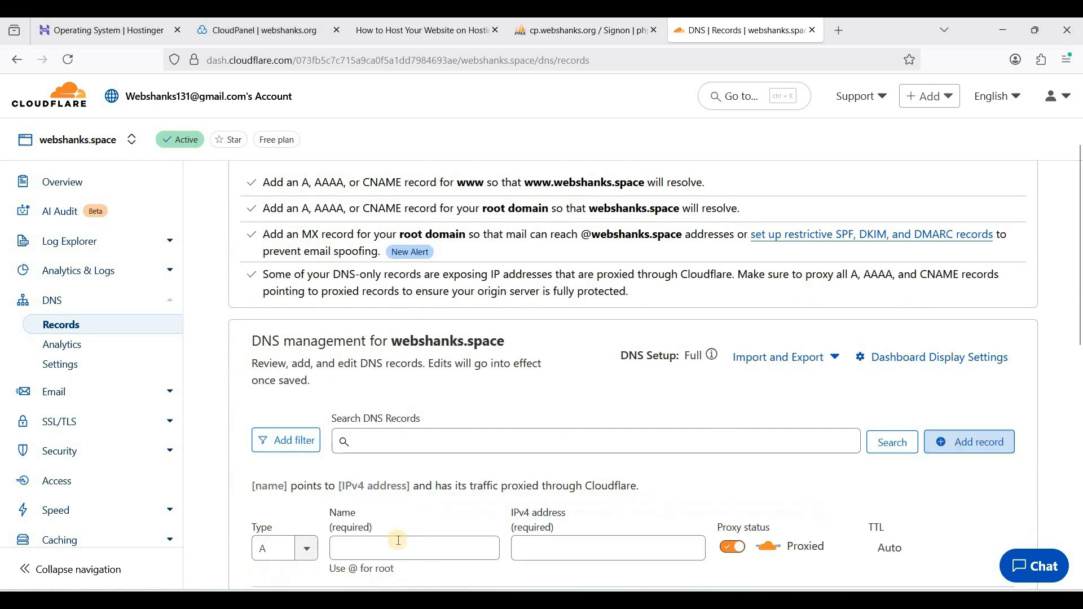
{"action": "left_click", "coordinate": [393, 545]}
{"action": "type", "text": "@"}
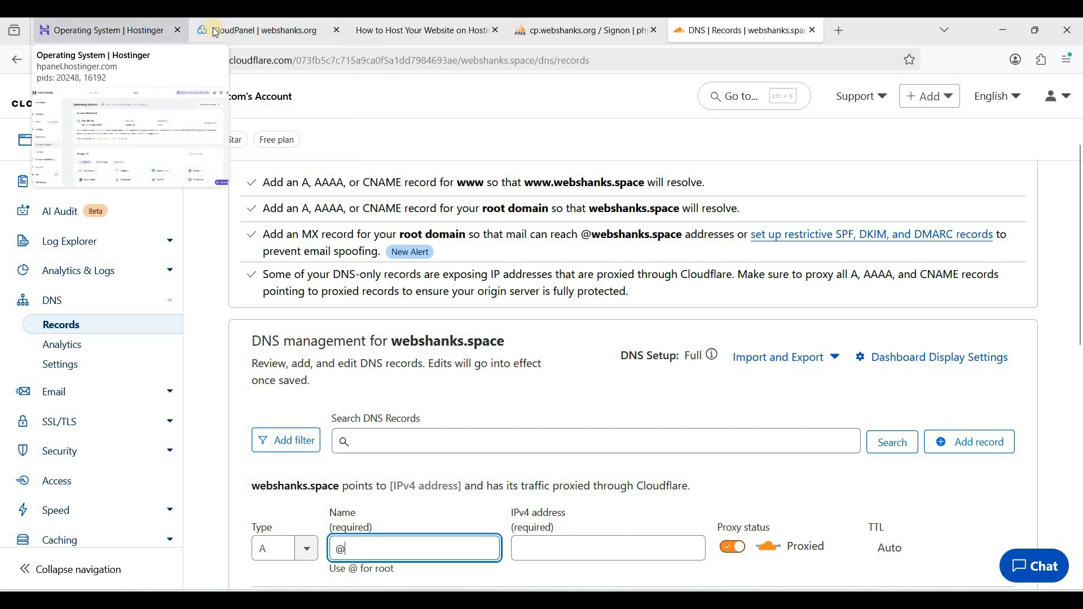
{"action": "left_click", "coordinate": [132, 33]}
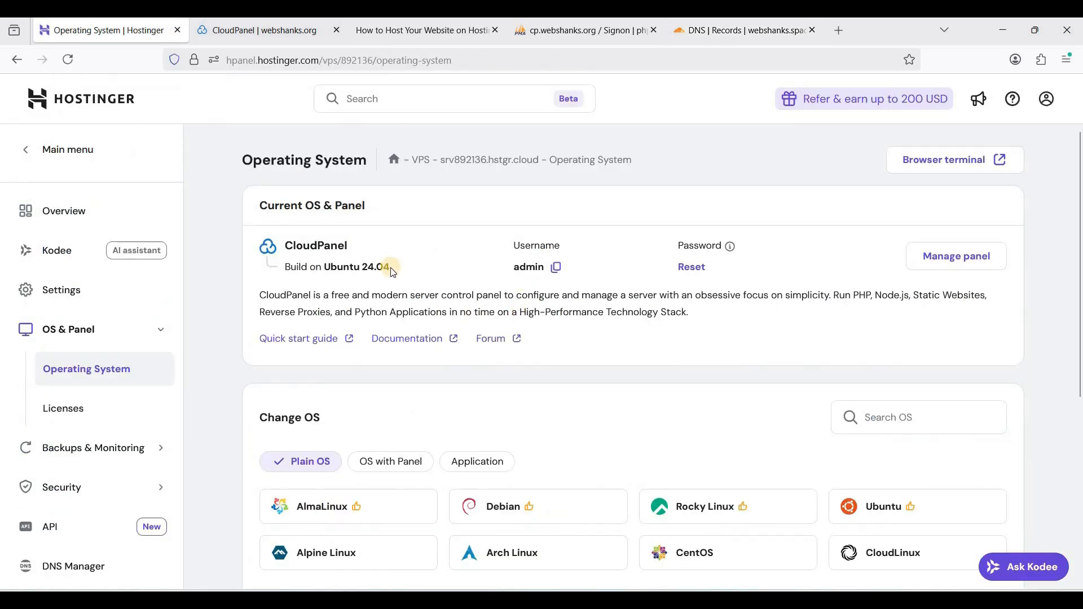
{"action": "scroll", "coordinate": [394, 272], "scroll_direction": "down", "scroll_amount": 2}
{"action": "left_click", "coordinate": [226, 30]}
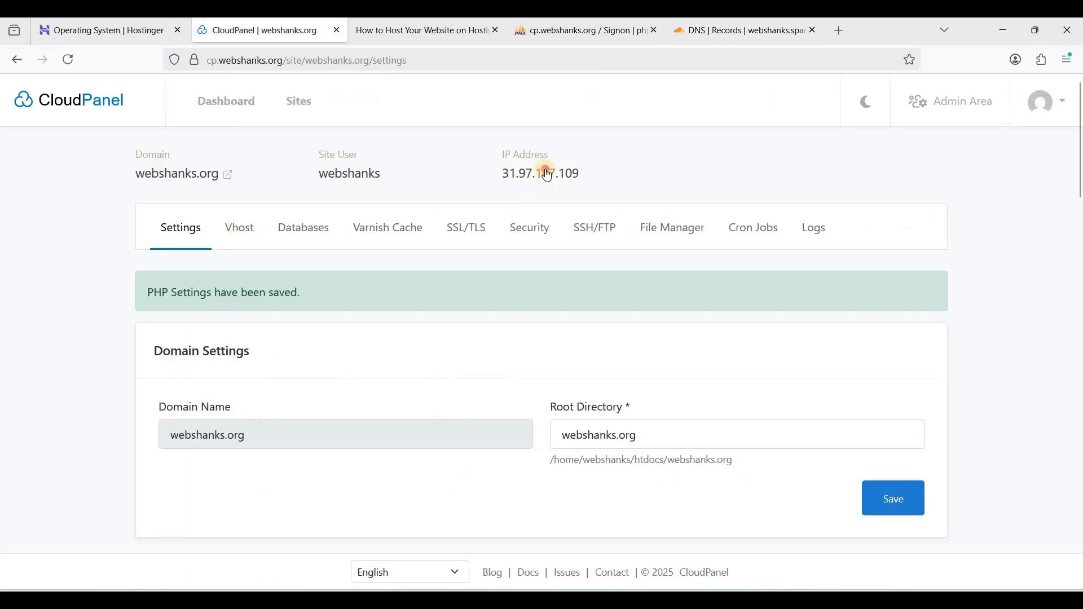
{"action": "left_click", "coordinate": [546, 175]}
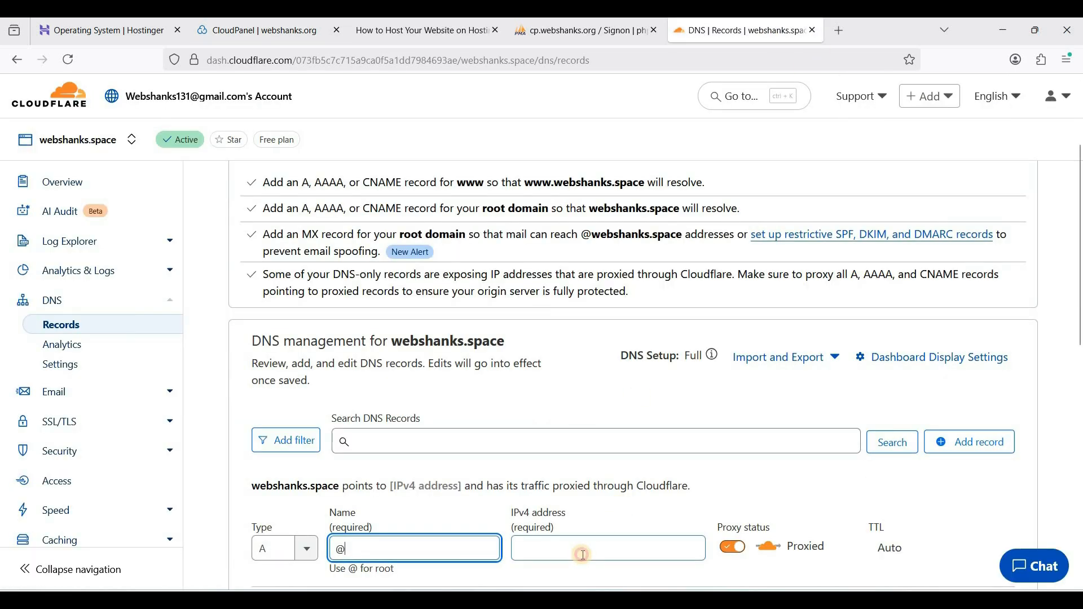
{"action": "left_click", "coordinate": [584, 556]}
{"action": "key", "text": "ctrl+v"}
{"action": "scroll", "coordinate": [706, 435], "scroll_direction": "down", "scroll_amount": 5}
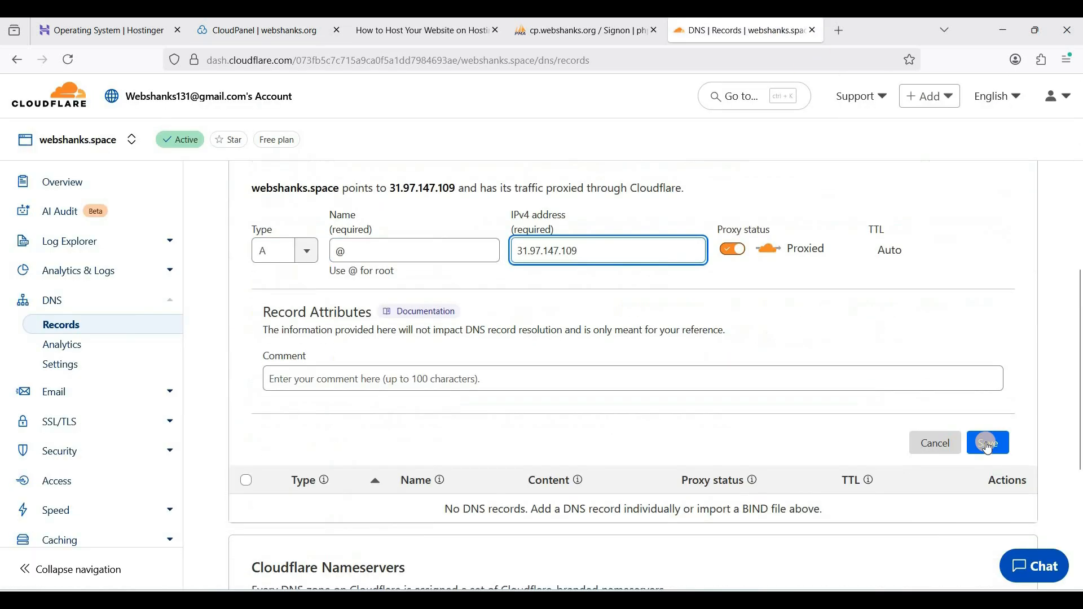
{"action": "left_click", "coordinate": [988, 445]}
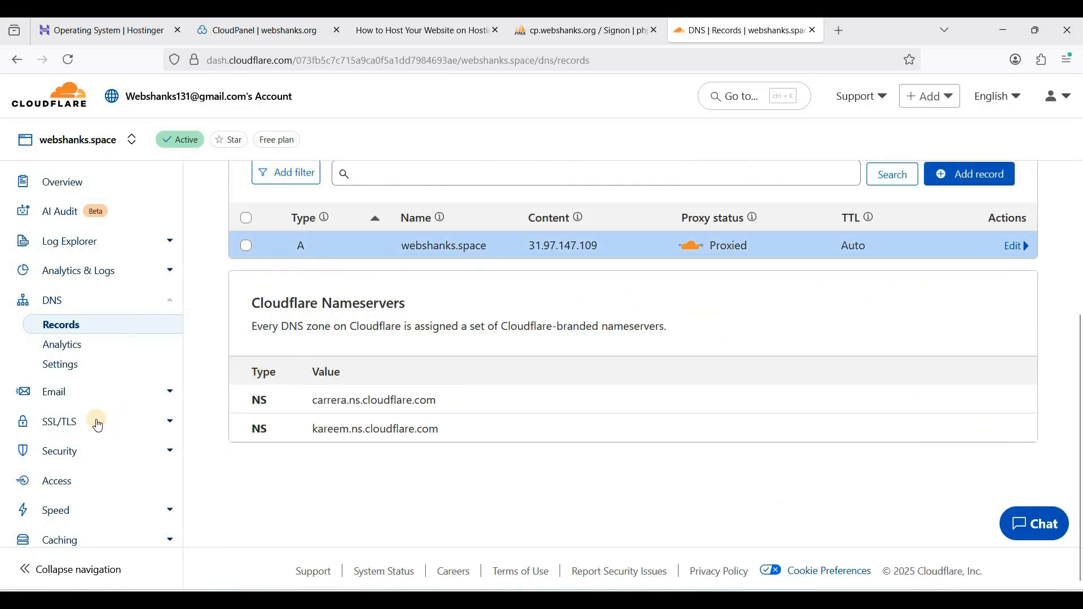
Check the Custom SSL/TLS encryption modes for webshanks.space and go back to its DNS records
{"action": "left_click", "coordinate": [98, 425]}
{"action": "scroll", "coordinate": [734, 338], "scroll_direction": "down", "scroll_amount": 5}
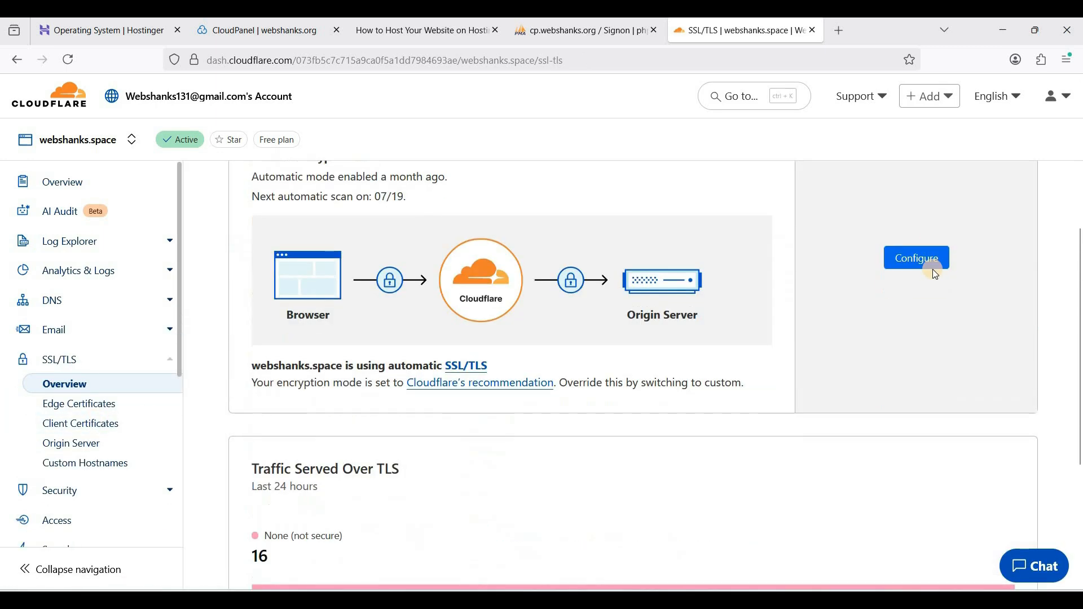
{"action": "left_click", "coordinate": [935, 272]}
{"action": "scroll", "coordinate": [433, 379], "scroll_direction": "down", "scroll_amount": 4}
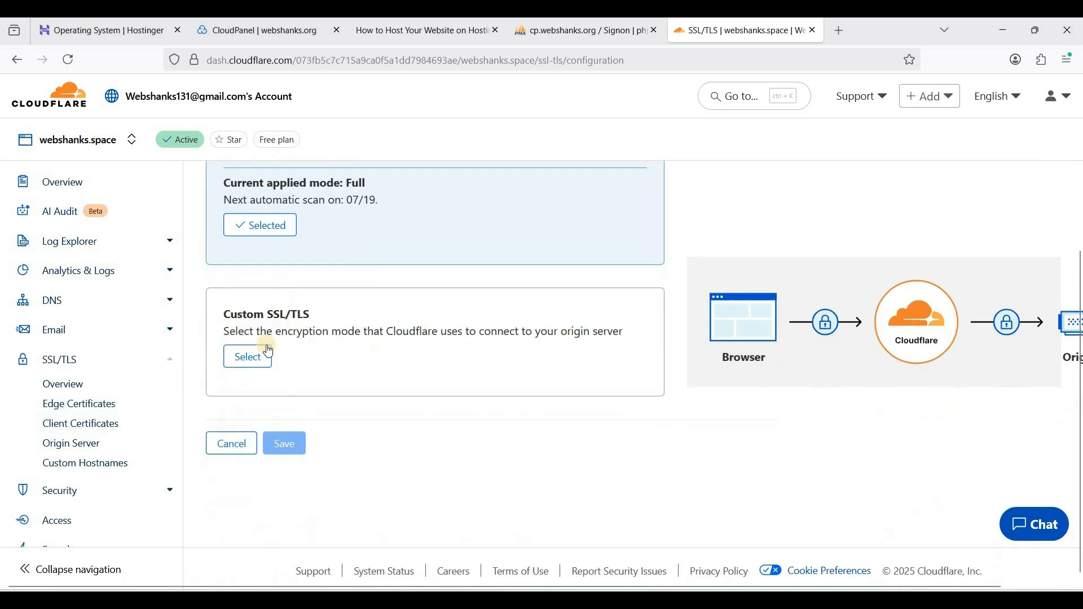
{"action": "left_click", "coordinate": [269, 351]}
{"action": "scroll", "coordinate": [236, 431], "scroll_direction": "down", "scroll_amount": 2}
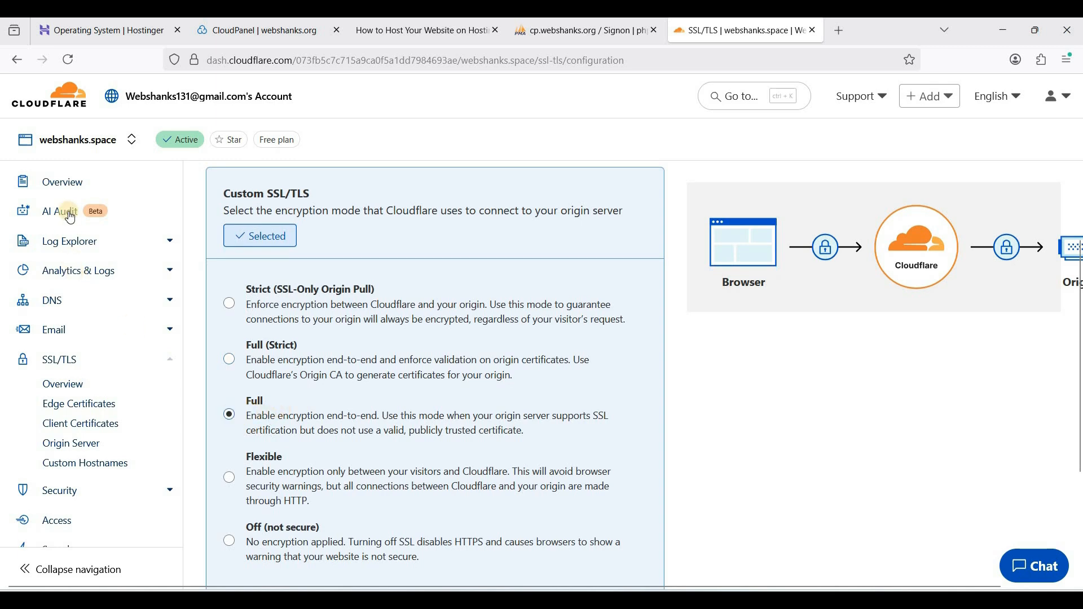
{"action": "left_click", "coordinate": [50, 181]}
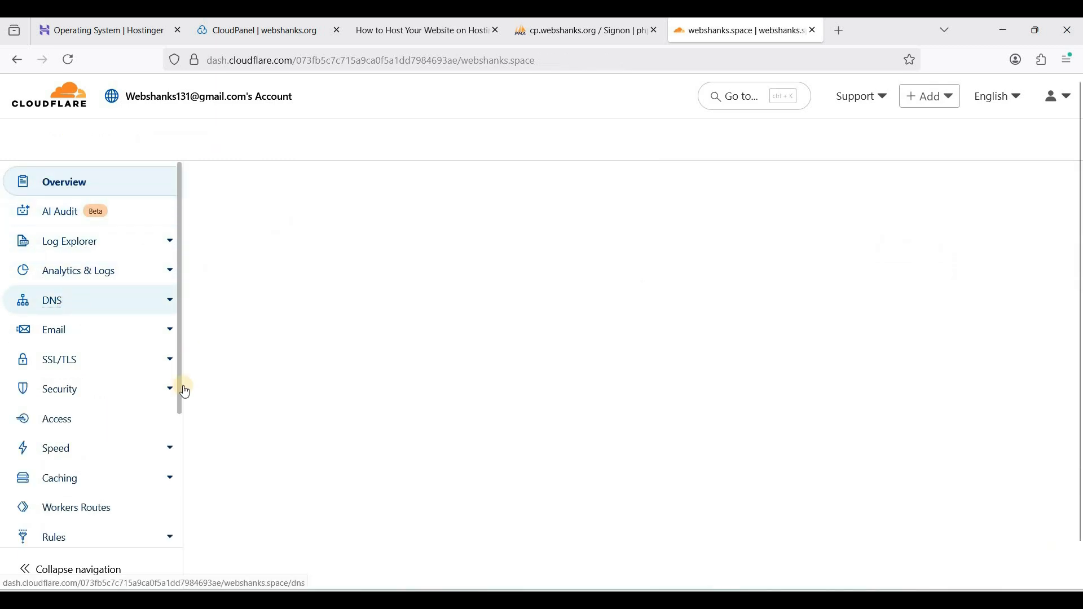
Switch to CloudPanel and start a new WordPress site with the domain name webshanks.space
{"action": "left_click", "coordinate": [277, 46]}
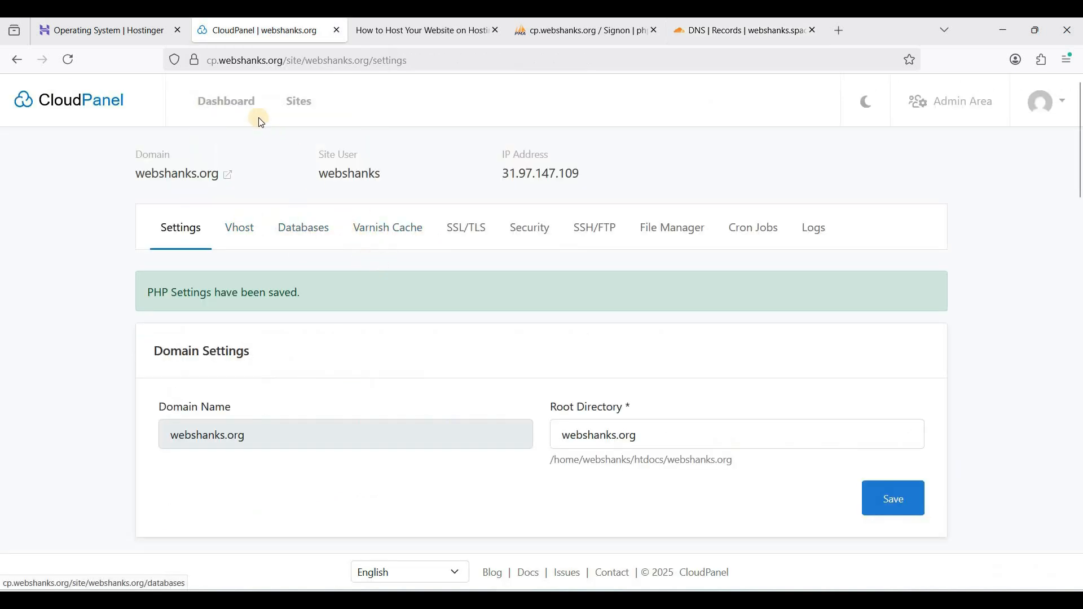
{"action": "left_click", "coordinate": [297, 101]}
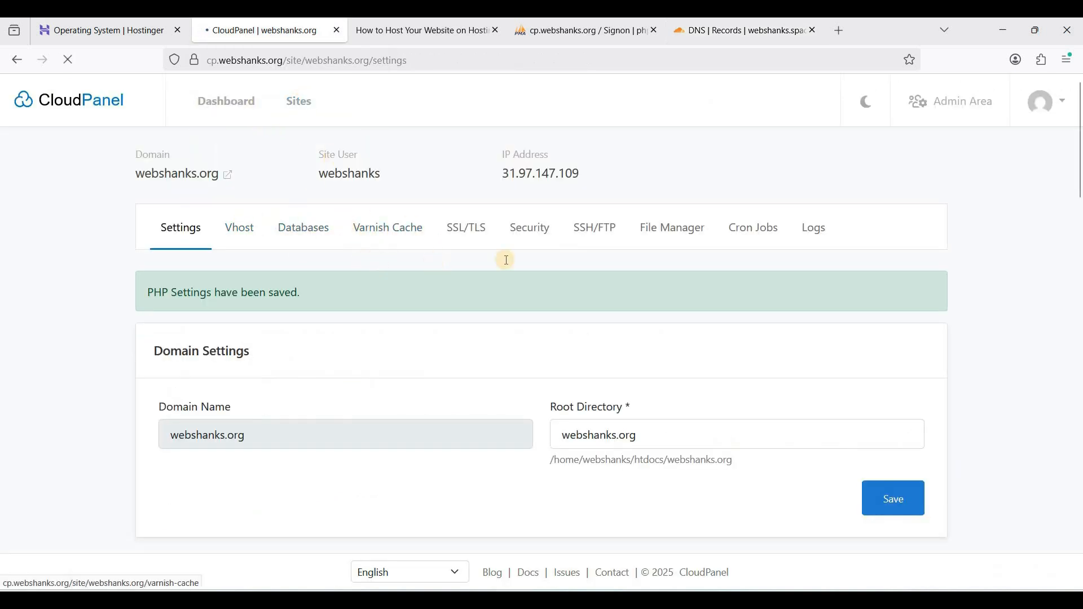
{"action": "left_click", "coordinate": [894, 173]}
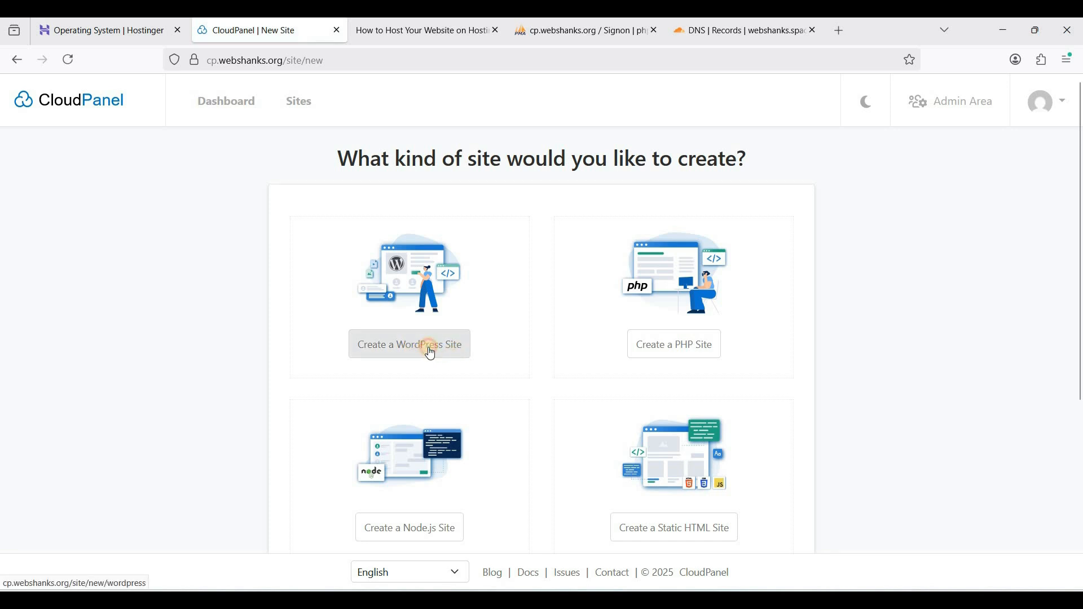
{"action": "left_click", "coordinate": [427, 350]}
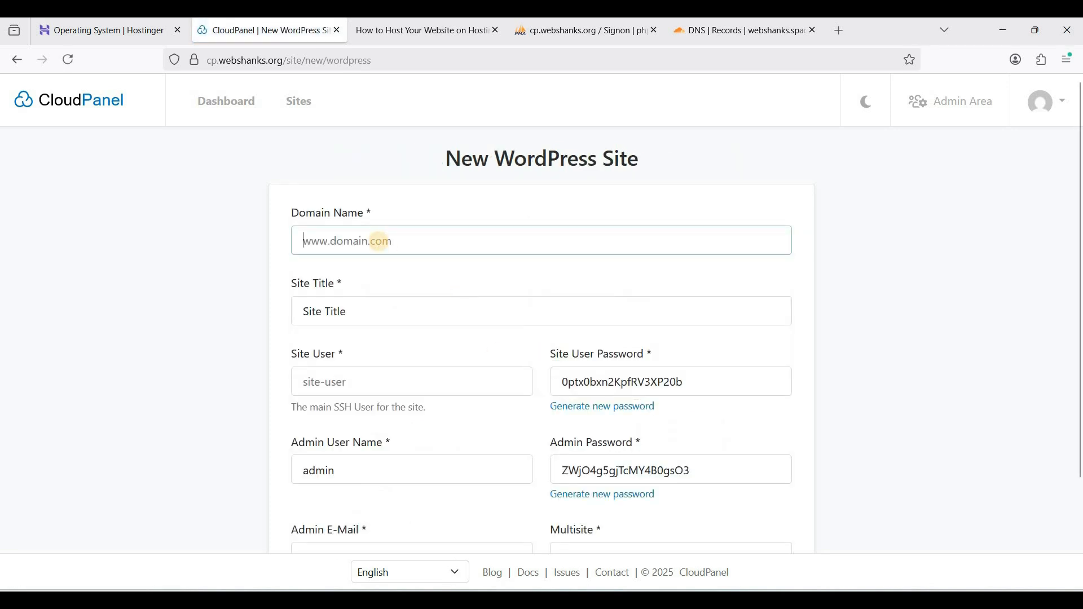
{"action": "type", "text": "webshanks."}
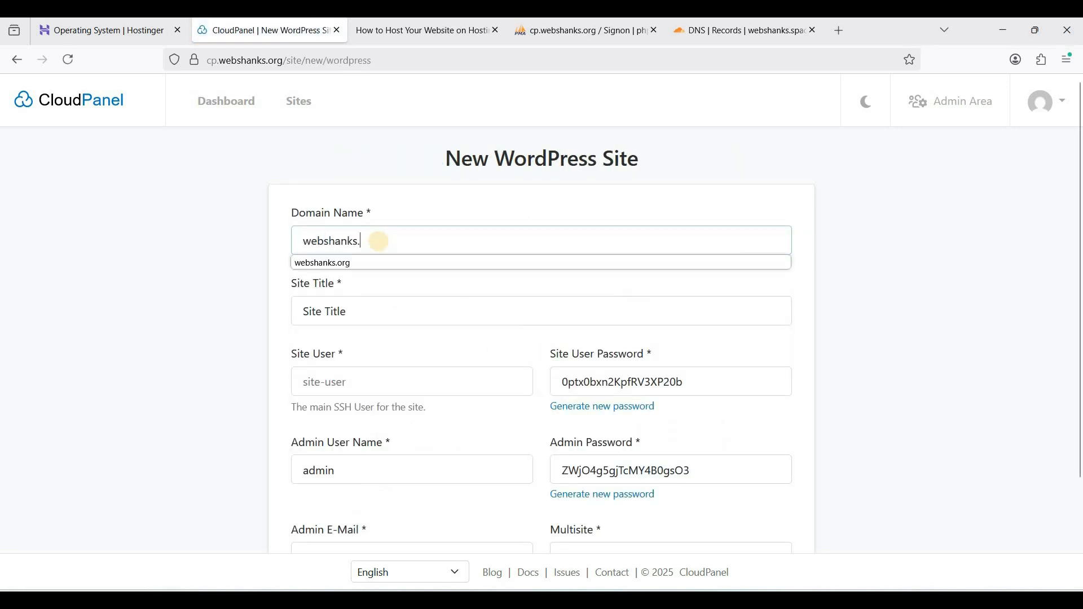
{"action": "type", "text": "space"}
Try to create the WordPress site with the default title and the site user webshanks
{"action": "left_click", "coordinate": [364, 308]}
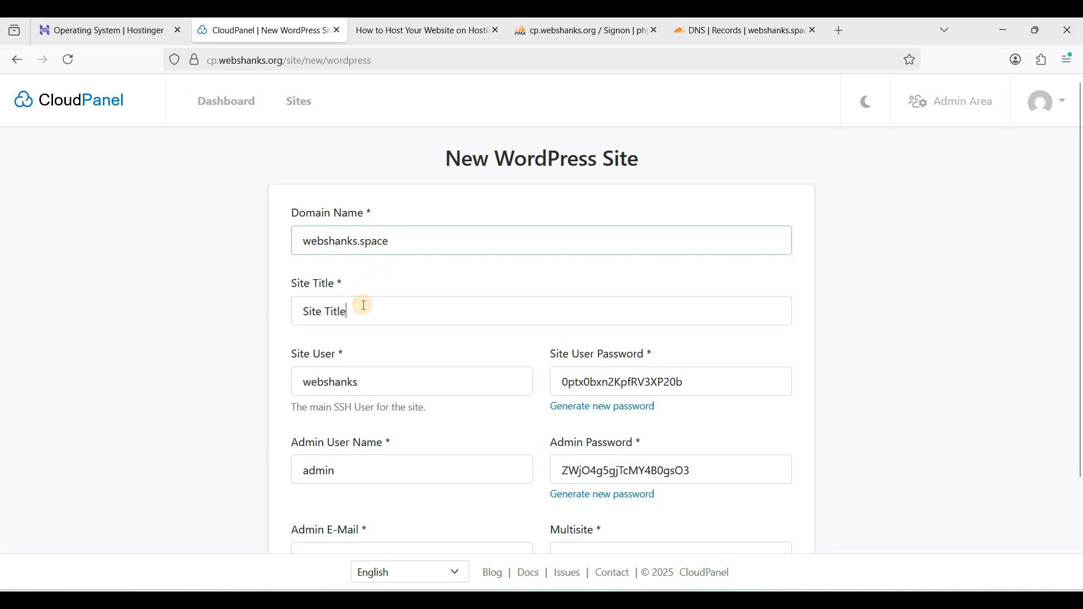
{"action": "key", "text": "ctrl+a"}
{"action": "left_click", "coordinate": [373, 312]}
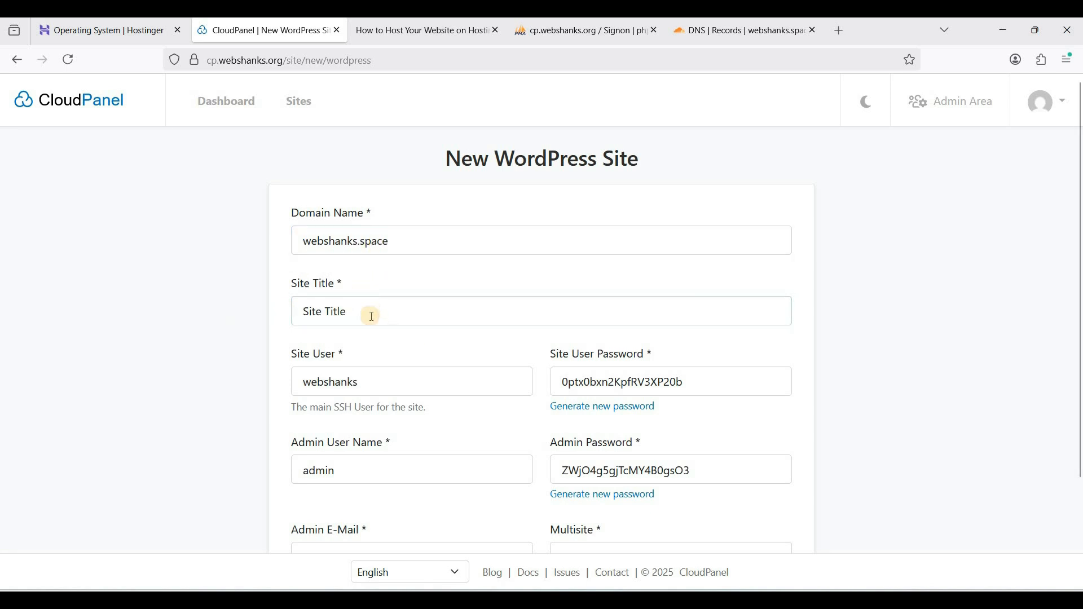
{"action": "scroll", "coordinate": [587, 396], "scroll_direction": "down", "scroll_amount": 2}
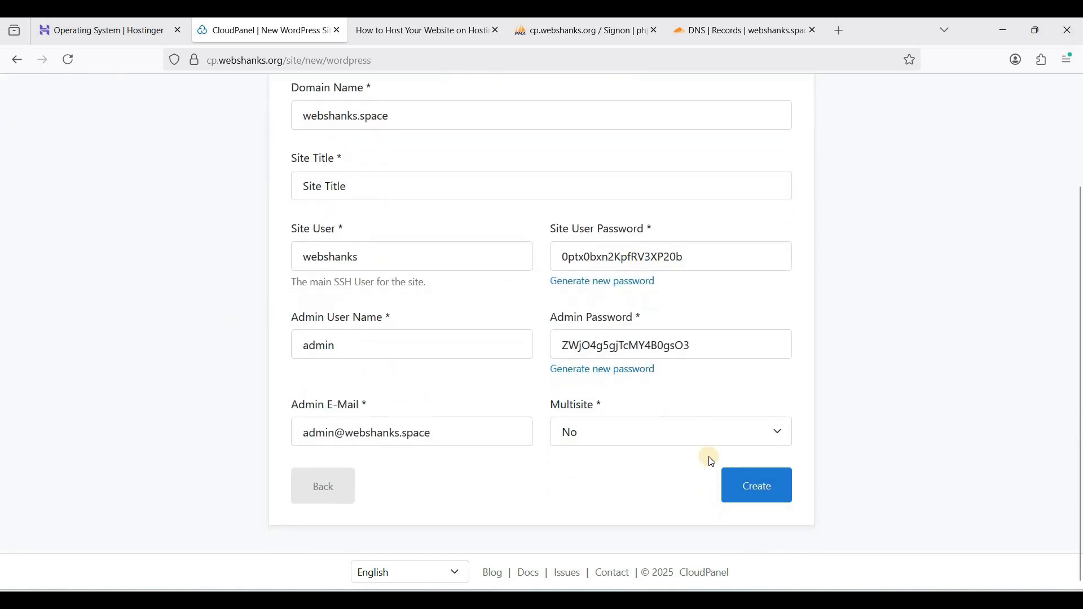
{"action": "left_click", "coordinate": [754, 486]}
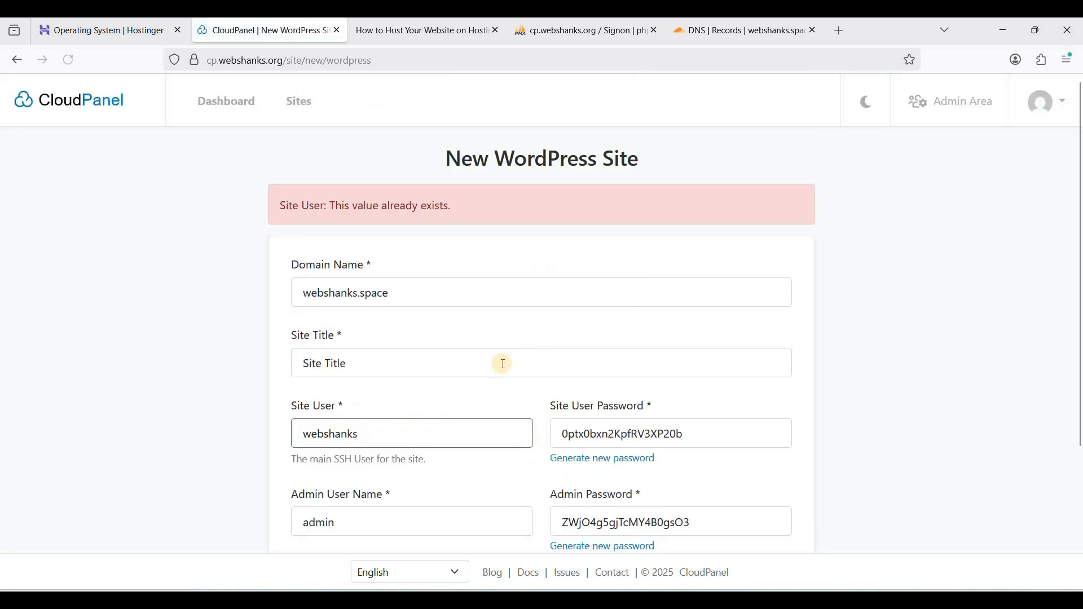
Change the site user to webshanks_space and create the webshanks.space WordPress site
{"action": "scroll", "coordinate": [503, 364], "scroll_direction": "down", "scroll_amount": 4}
{"action": "left_click", "coordinate": [364, 285]}
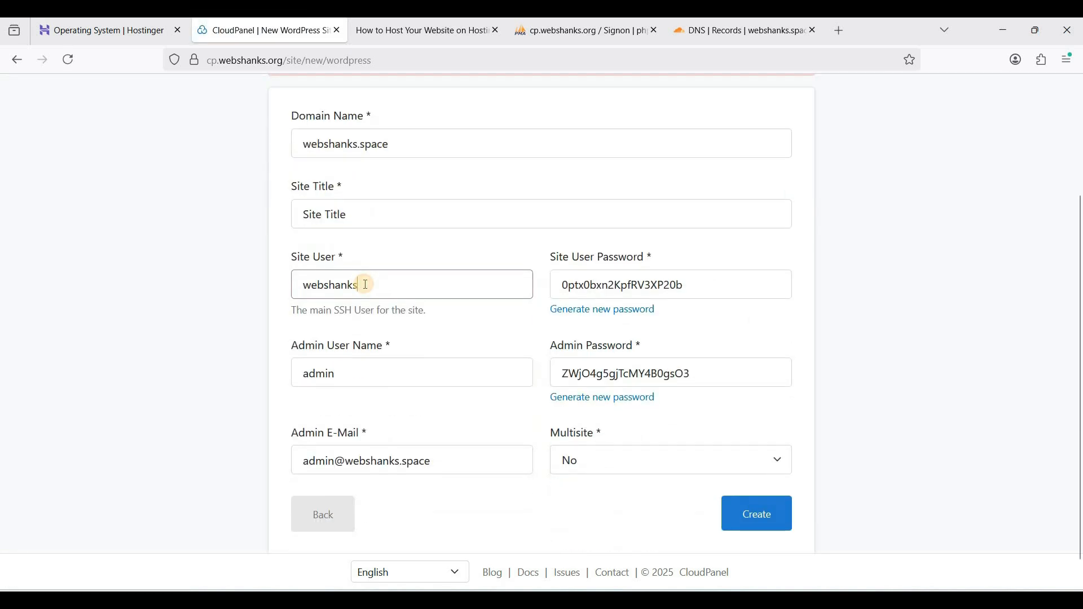
{"action": "type", "text": "_space"}
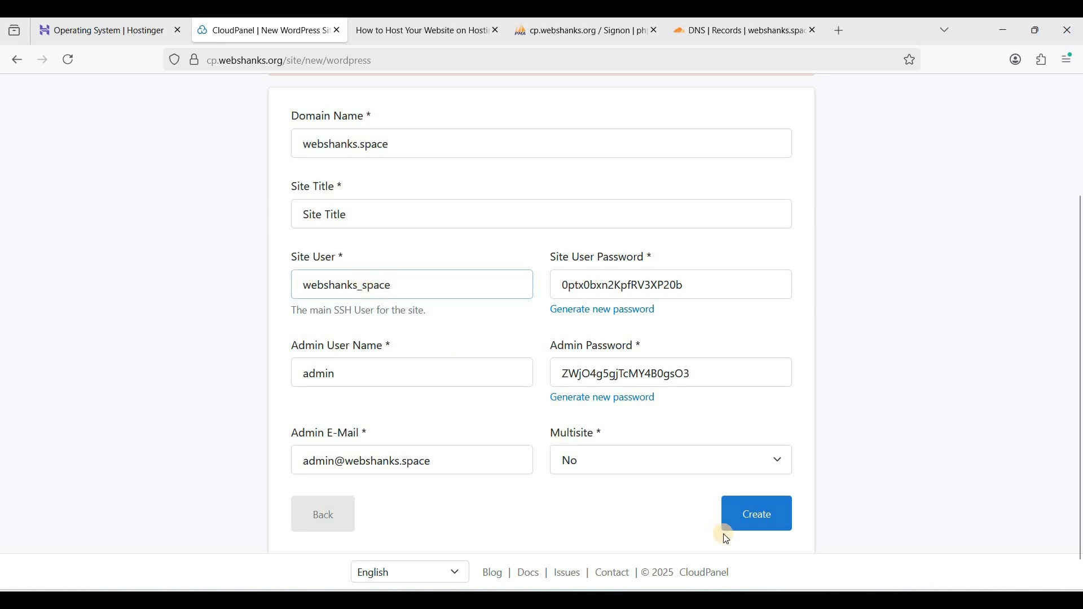
{"action": "left_click", "coordinate": [753, 524]}
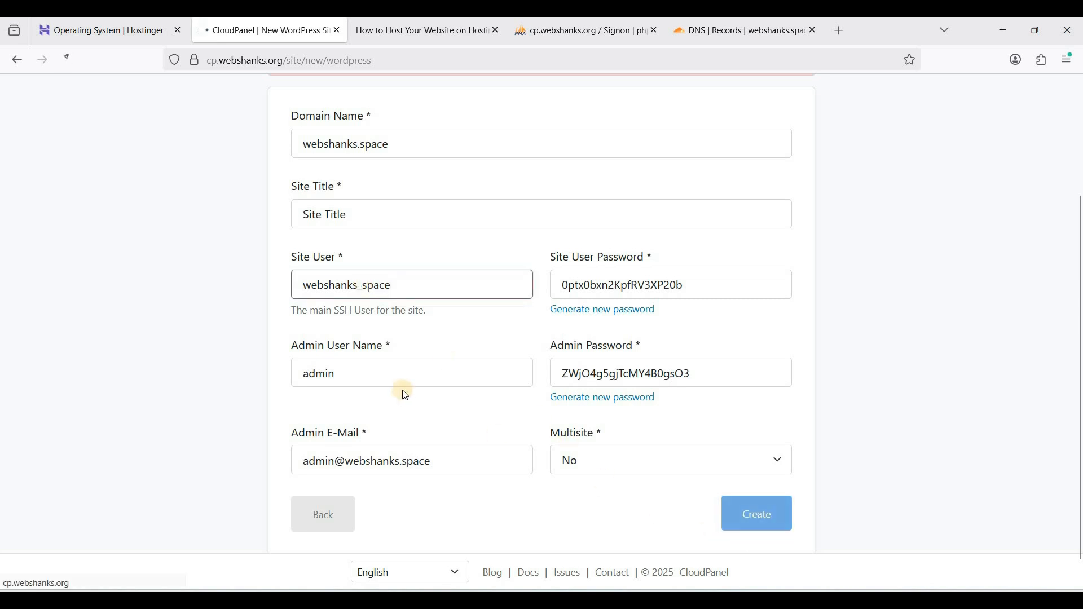
Look through the credentials of the newly created WordPress site and continue to the list of sites
{"action": "left_click", "coordinate": [469, 370]}
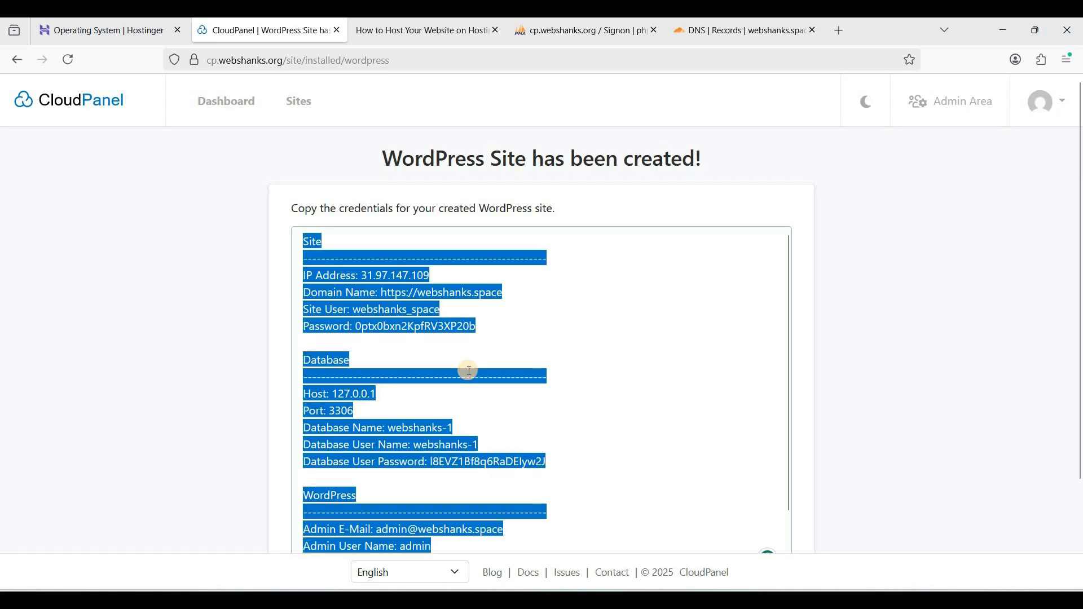
{"action": "scroll", "coordinate": [608, 347], "scroll_direction": "down", "scroll_amount": 2}
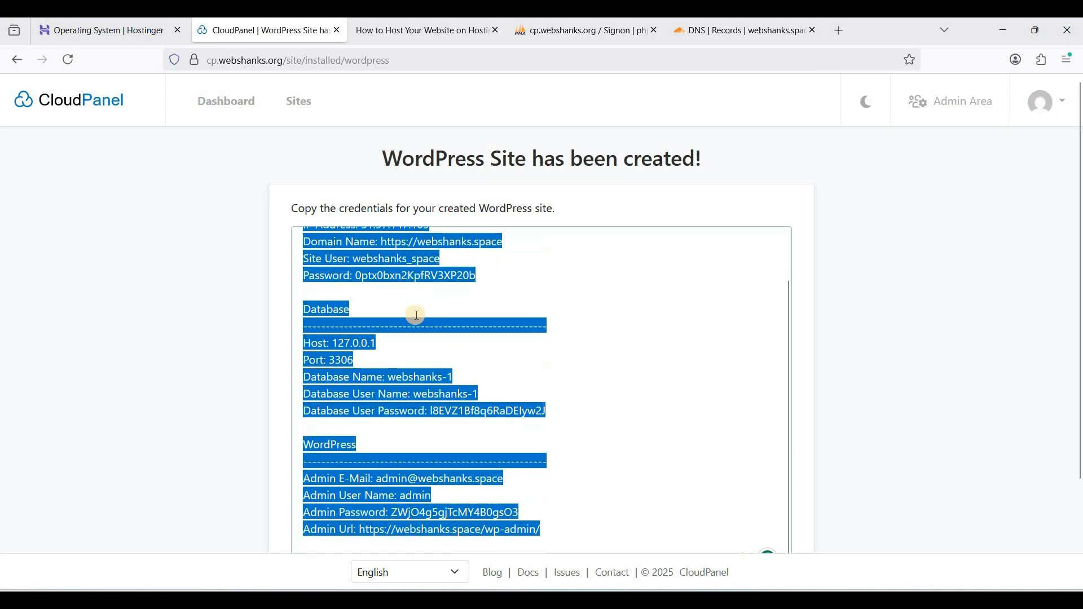
{"action": "left_click", "coordinate": [417, 315]}
{"action": "scroll", "coordinate": [417, 338], "scroll_direction": "down", "scroll_amount": 2}
{"action": "left_click", "coordinate": [335, 497]}
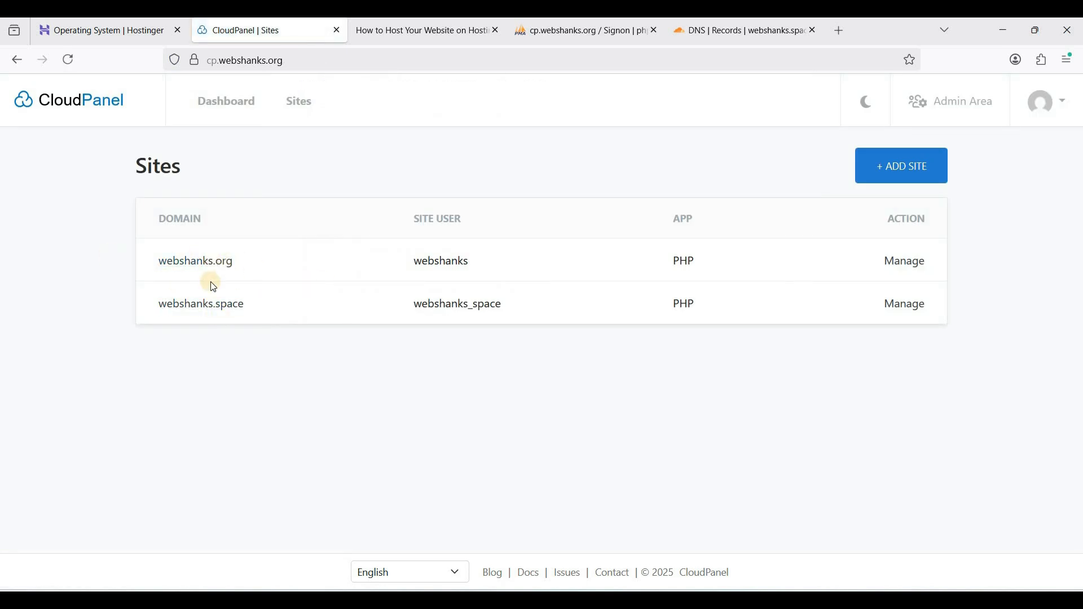
Open the webshanks.space site settings, set its PHP version to PHP 8.4 and save the PHP settings
{"action": "left_click", "coordinate": [371, 308]}
{"action": "scroll", "coordinate": [342, 299], "scroll_direction": "down", "scroll_amount": 5}
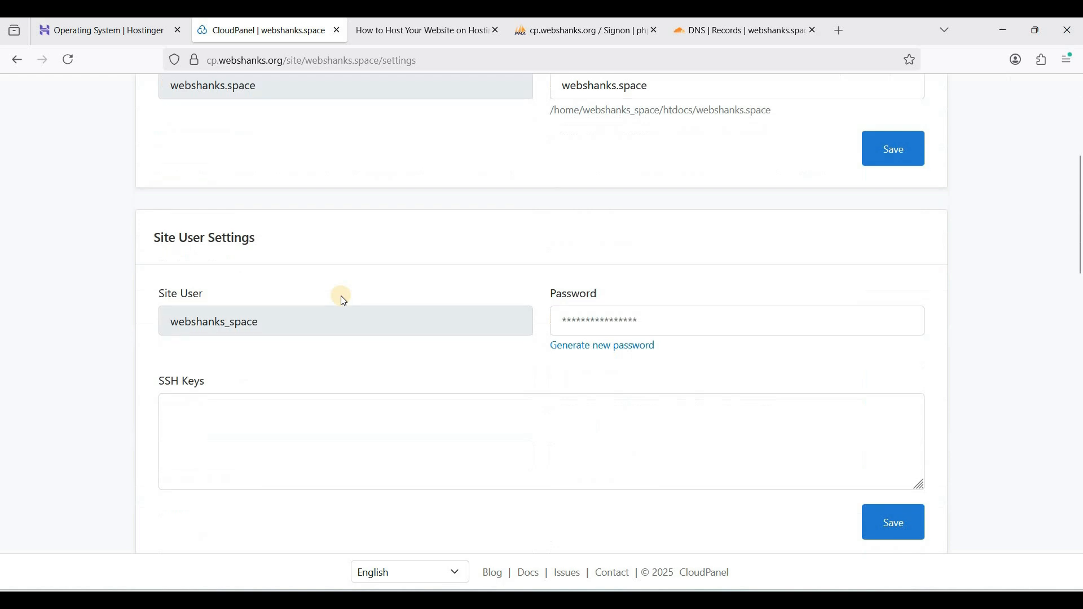
{"action": "scroll", "coordinate": [336, 276], "scroll_direction": "up", "scroll_amount": 5}
{"action": "scroll", "coordinate": [356, 350], "scroll_direction": "down", "scroll_amount": 8}
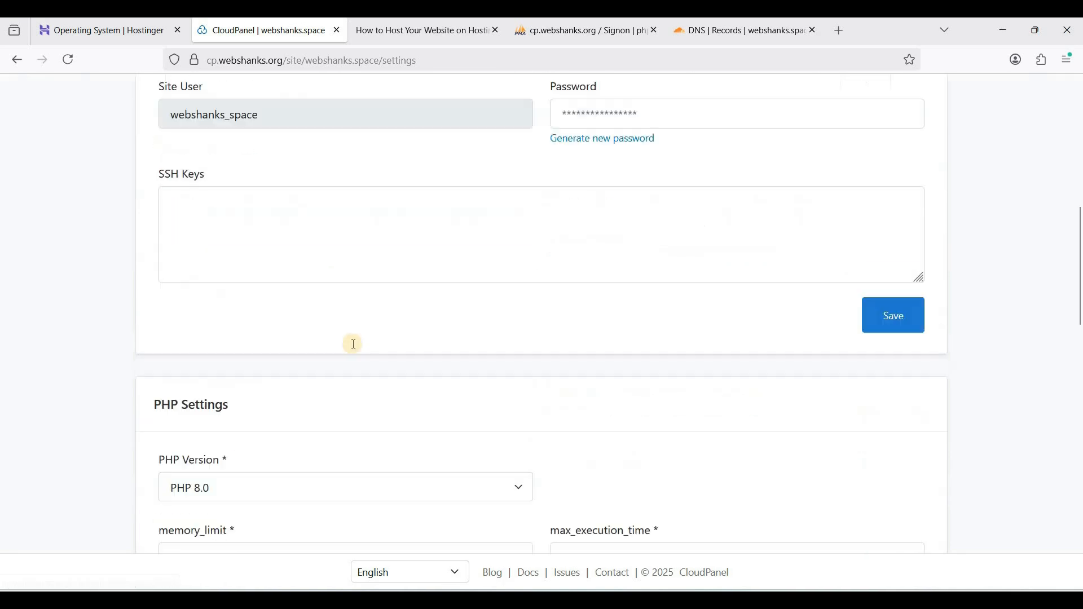
{"action": "scroll", "coordinate": [354, 344], "scroll_direction": "down", "scroll_amount": 5}
{"action": "left_click", "coordinate": [237, 175]}
{"action": "left_click", "coordinate": [225, 201]}
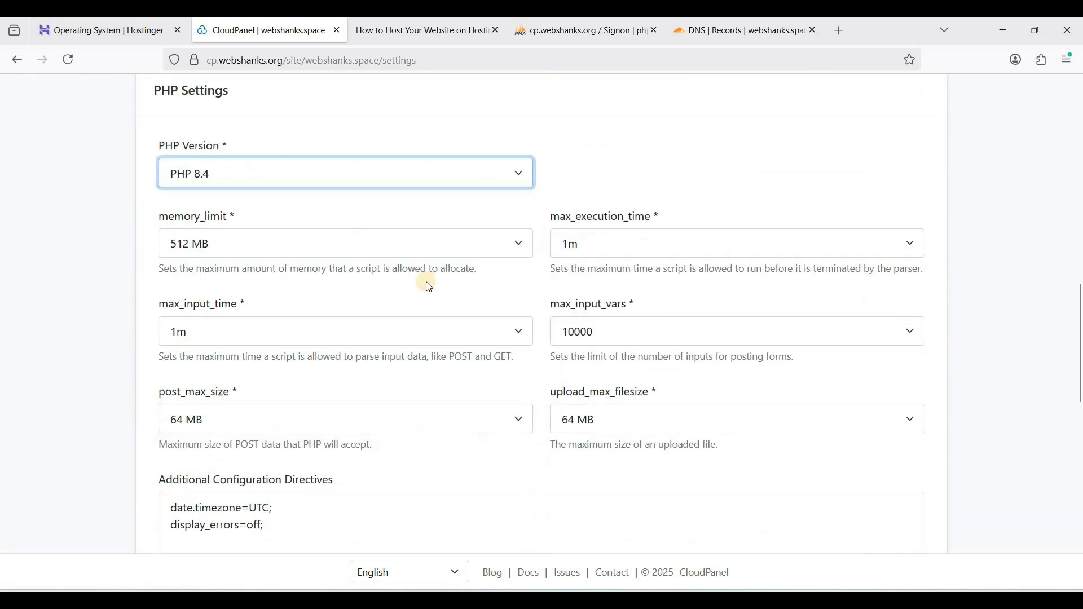
{"action": "scroll", "coordinate": [918, 357], "scroll_direction": "down", "scroll_amount": 5}
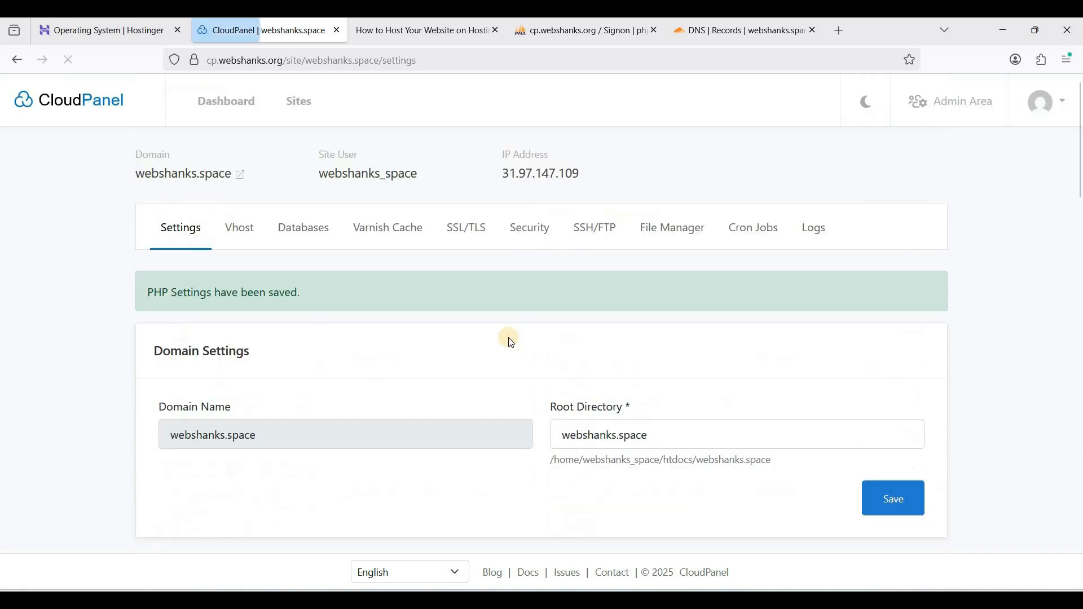
Open the live webshanks.space site and look over its default WordPress blog page
{"action": "left_click", "coordinate": [243, 175]}
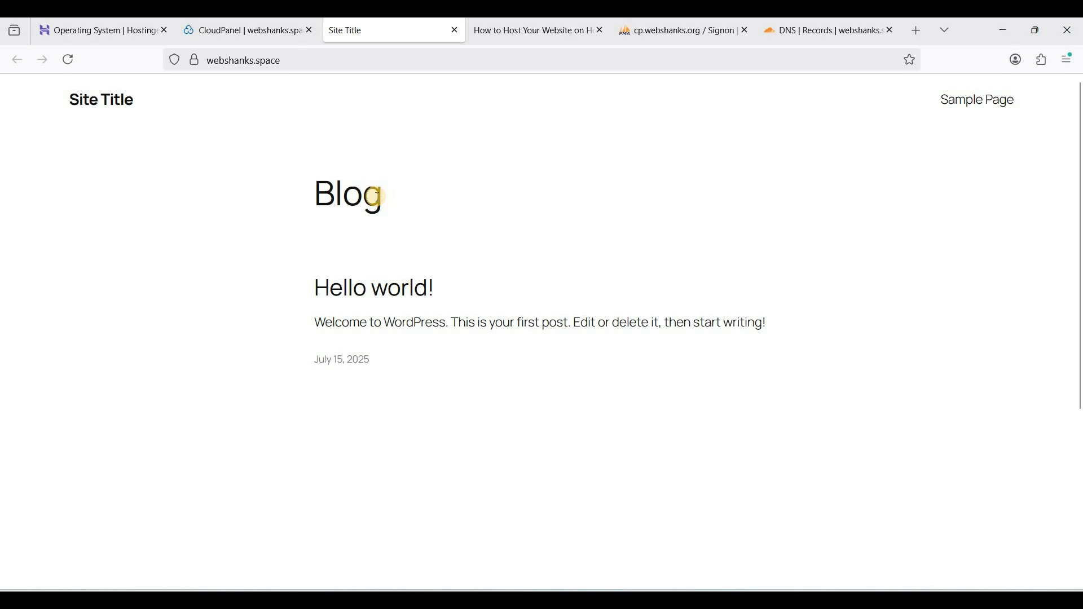
{"action": "left_click", "coordinate": [368, 57]}
{"action": "left_click", "coordinate": [397, 125]}
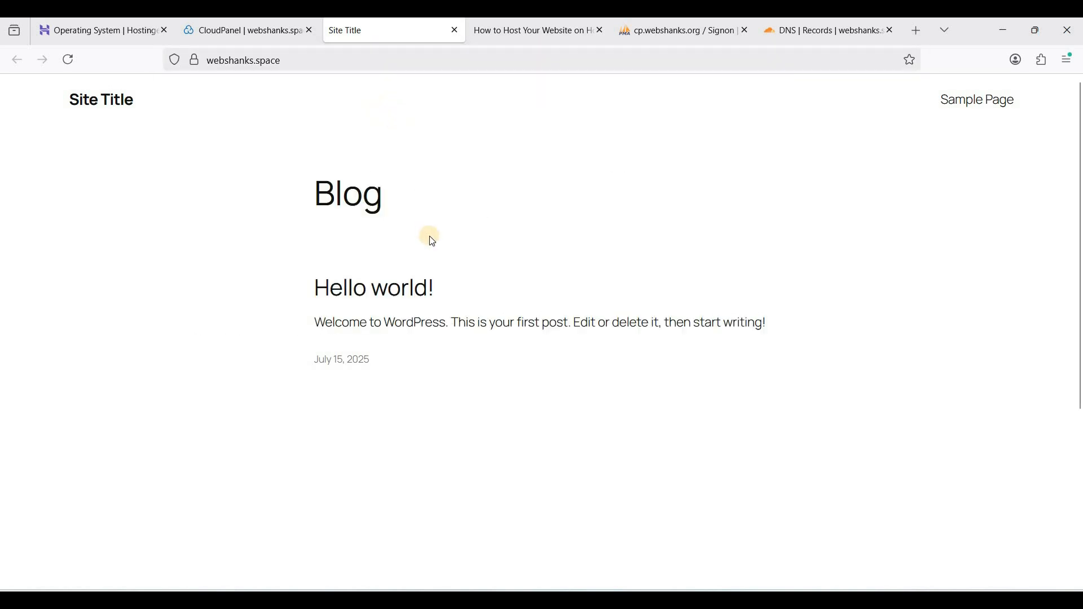
{"action": "scroll", "coordinate": [431, 240], "scroll_direction": "down", "scroll_amount": 3}
{"action": "scroll", "coordinate": [443, 217], "scroll_direction": "up", "scroll_amount": 3}
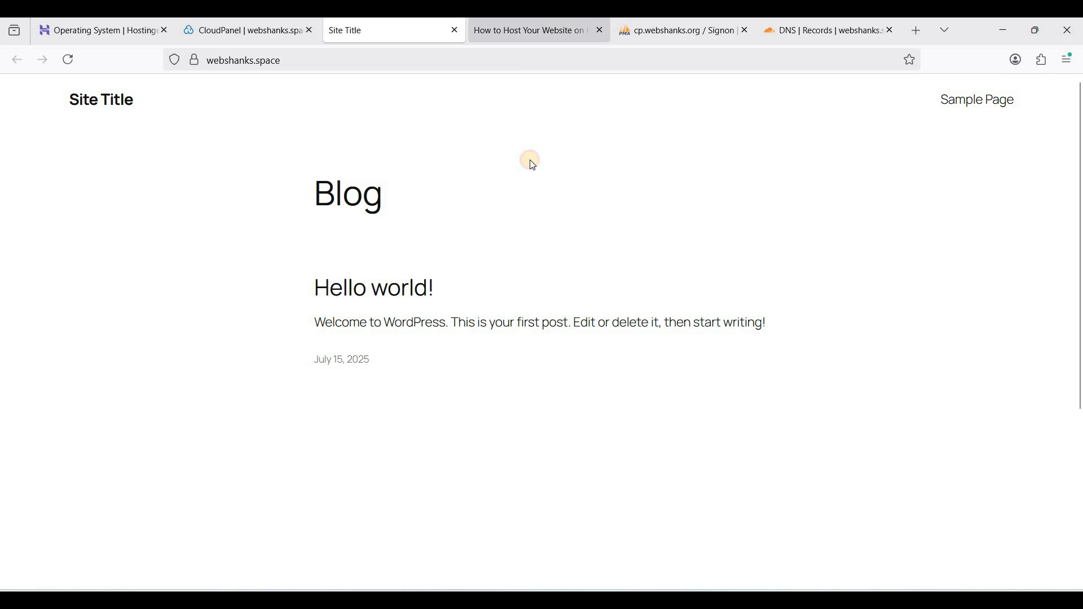
Switch to the live webshanks.org site and look through its Water Painting home page again
{"action": "key", "text": "ctrl+Tab"}
{"action": "scroll", "coordinate": [636, 246], "scroll_direction": "down", "scroll_amount": 5}
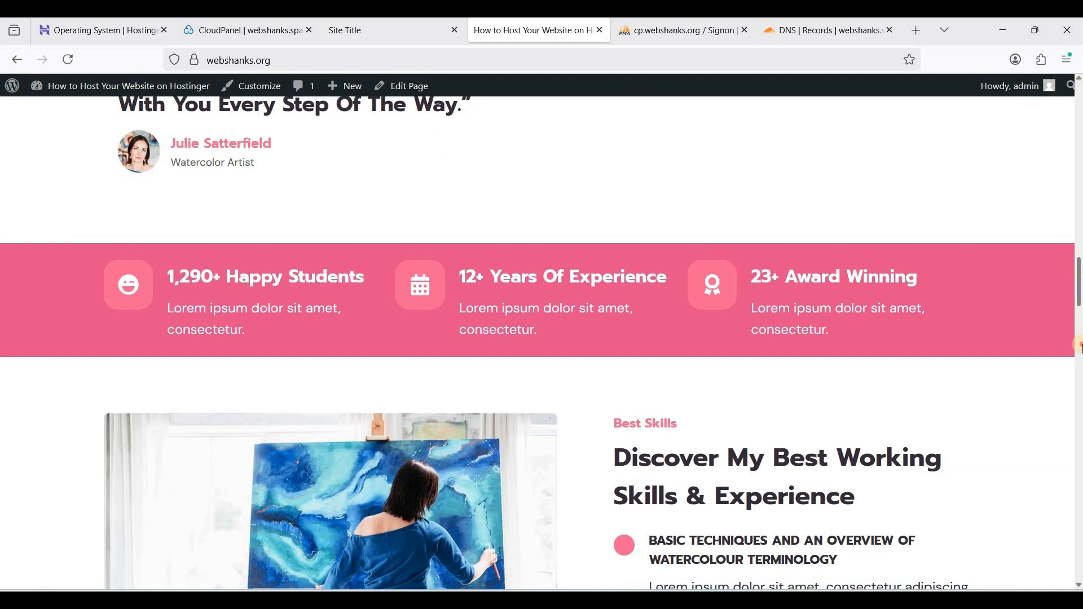
{"action": "left_click_drag", "start_coordinate": [1082, 344], "coordinate": [1072, 92]}
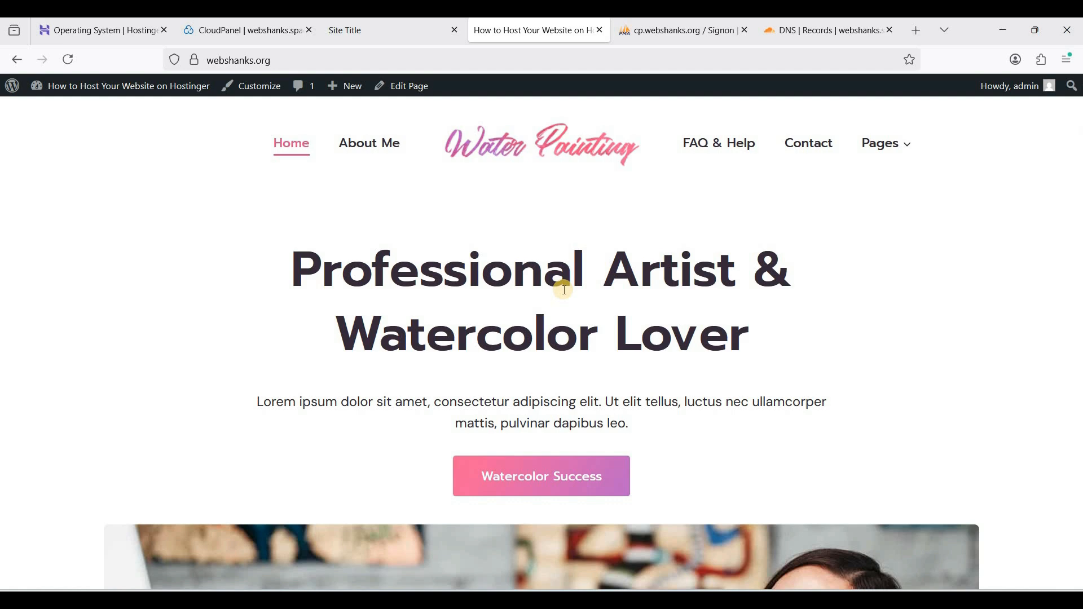
Switch to Hostinger and review the VPS's current operating system and panel along with the Change OS options
{"action": "left_click", "coordinate": [94, 31]}
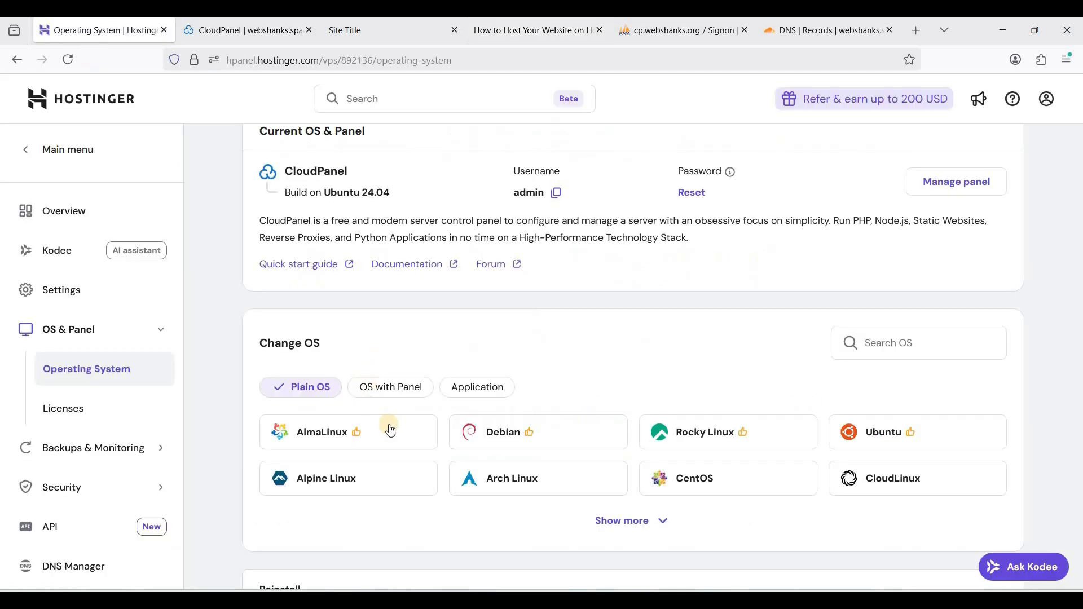
{"action": "scroll", "coordinate": [410, 329], "scroll_direction": "up", "scroll_amount": 2}
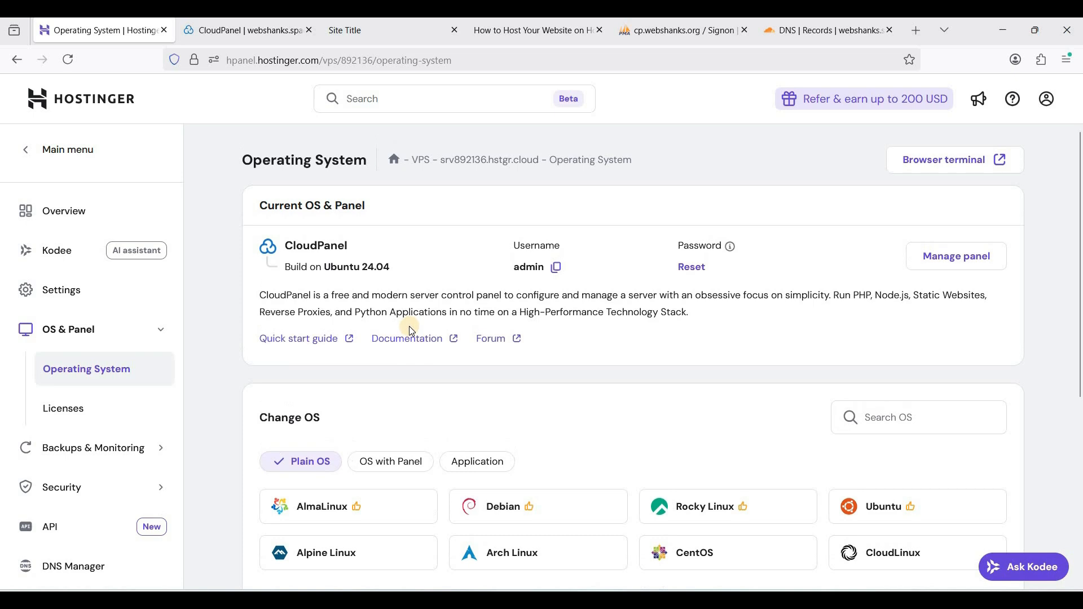
{"action": "scroll", "coordinate": [391, 372], "scroll_direction": "down", "scroll_amount": 4}
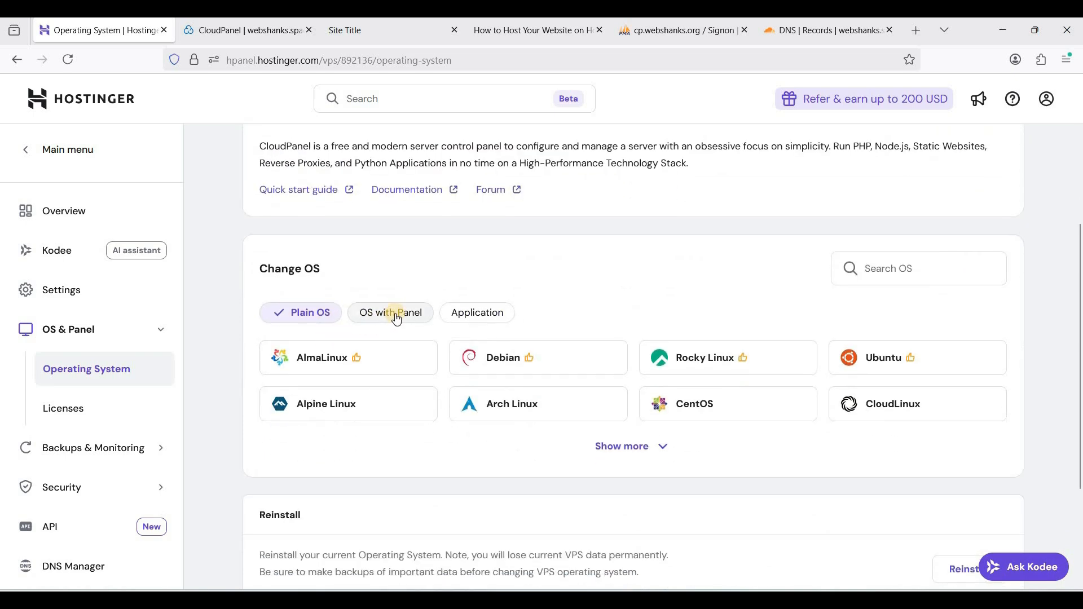
{"action": "scroll", "coordinate": [355, 256], "scroll_direction": "up", "scroll_amount": 4}
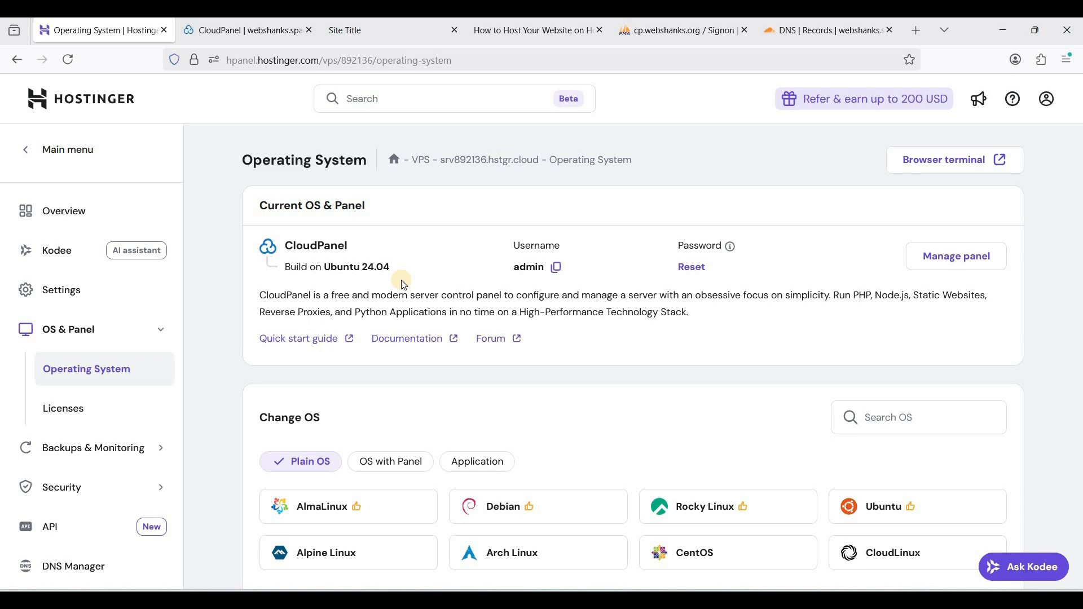
{"action": "scroll", "coordinate": [359, 326], "scroll_direction": "down", "scroll_amount": 2}
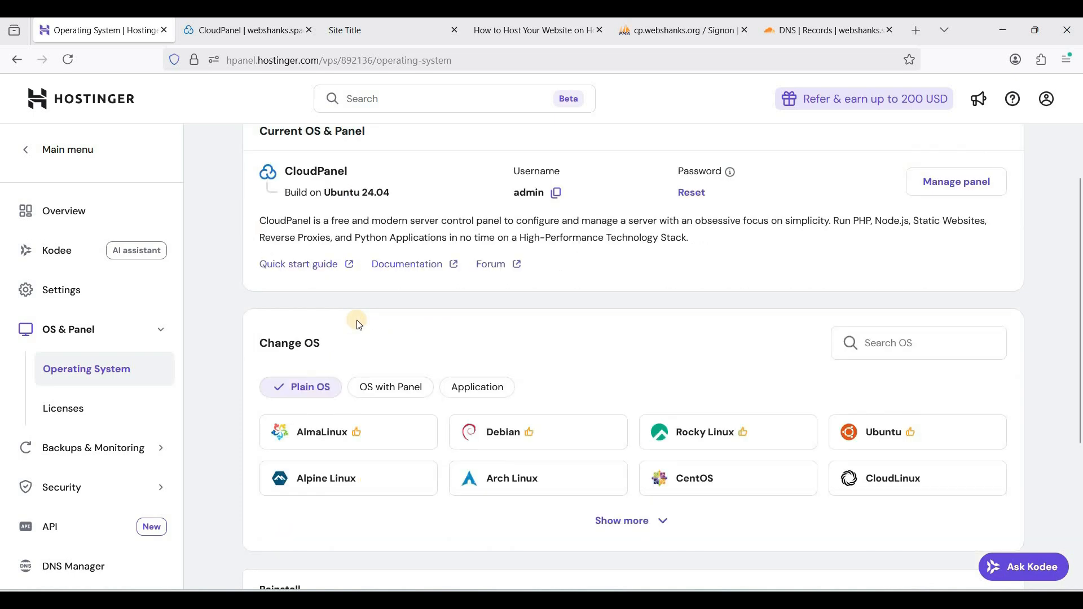
{"action": "scroll", "coordinate": [360, 326], "scroll_direction": "up", "scroll_amount": 2}
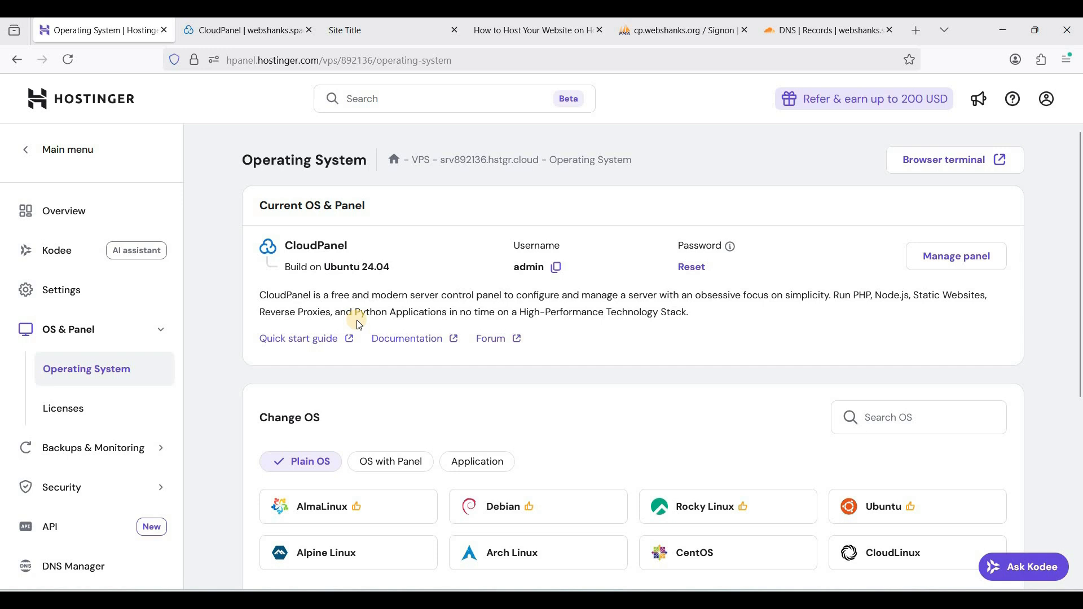